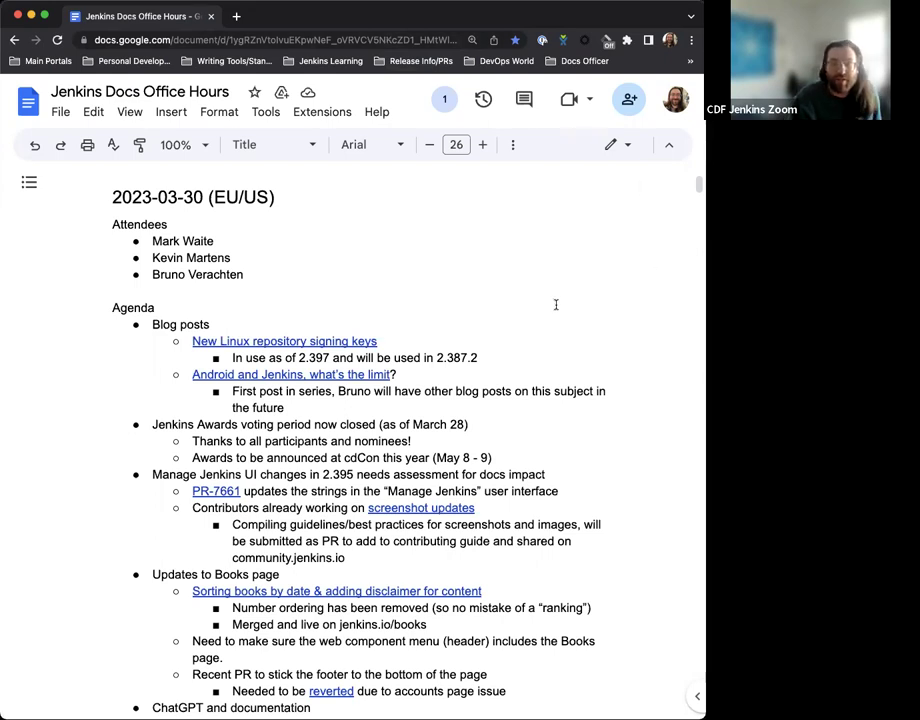
Step: Scroll the notes down to the 'New Linux repository signing keys' link and bring up its preview card
scroll(556, 305, "down", 2)
scroll(556, 305, "down", 2)
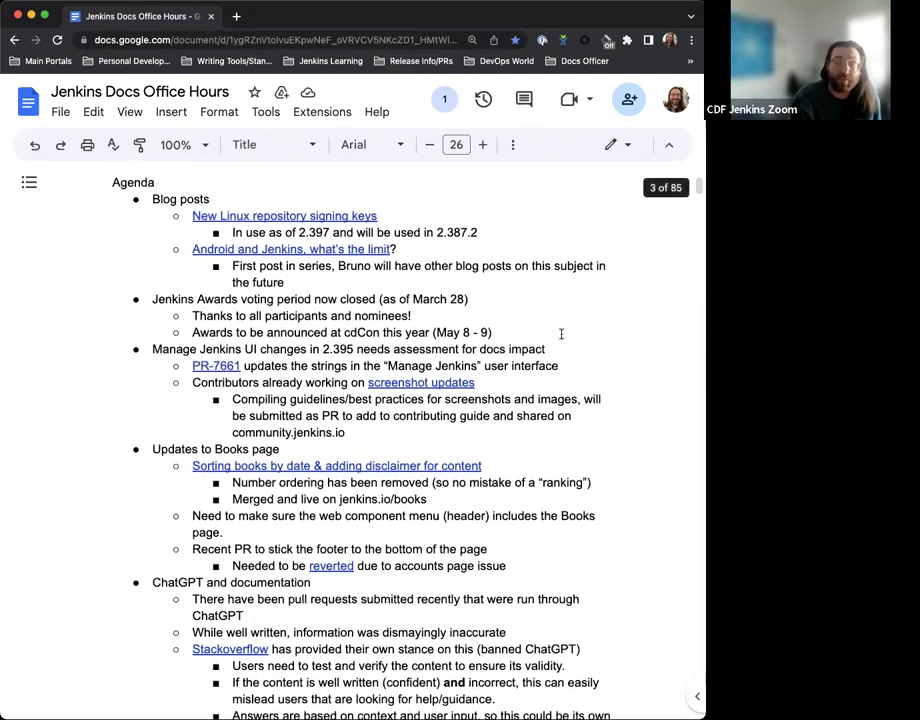
scroll(560, 334, "up", 1)
scroll(560, 335, "up", 1)
scroll(559, 335, "down", 3)
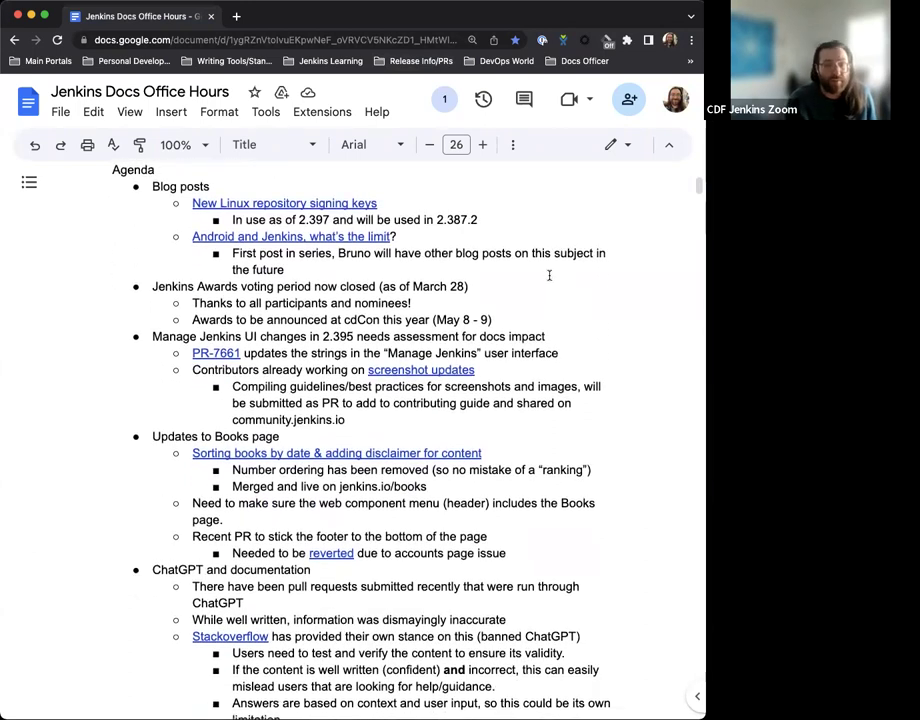
scroll(393, 318, "down", 2)
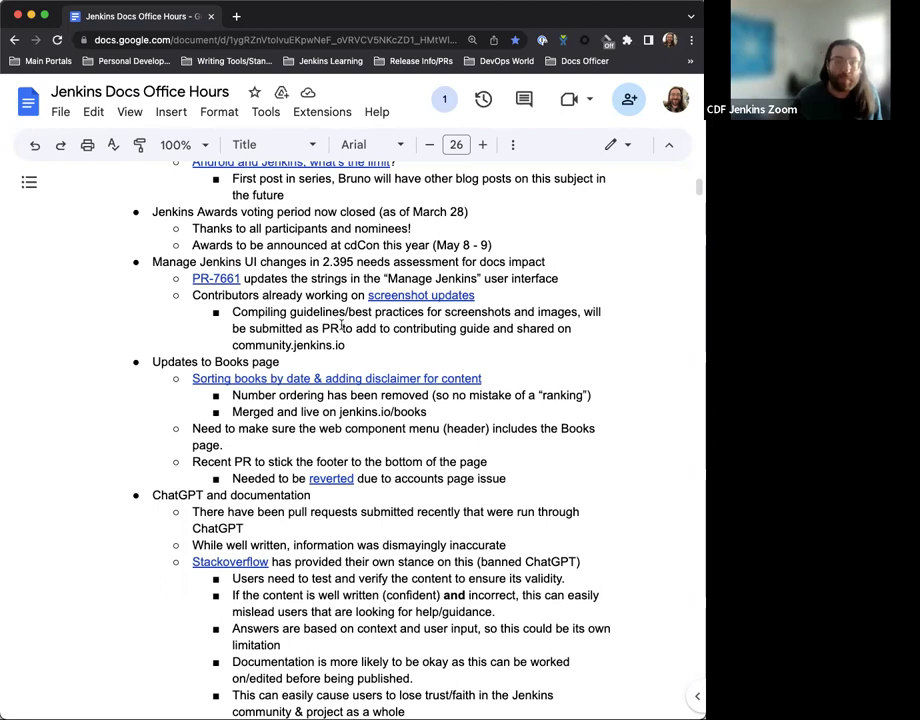
scroll(320, 328, "down", 1)
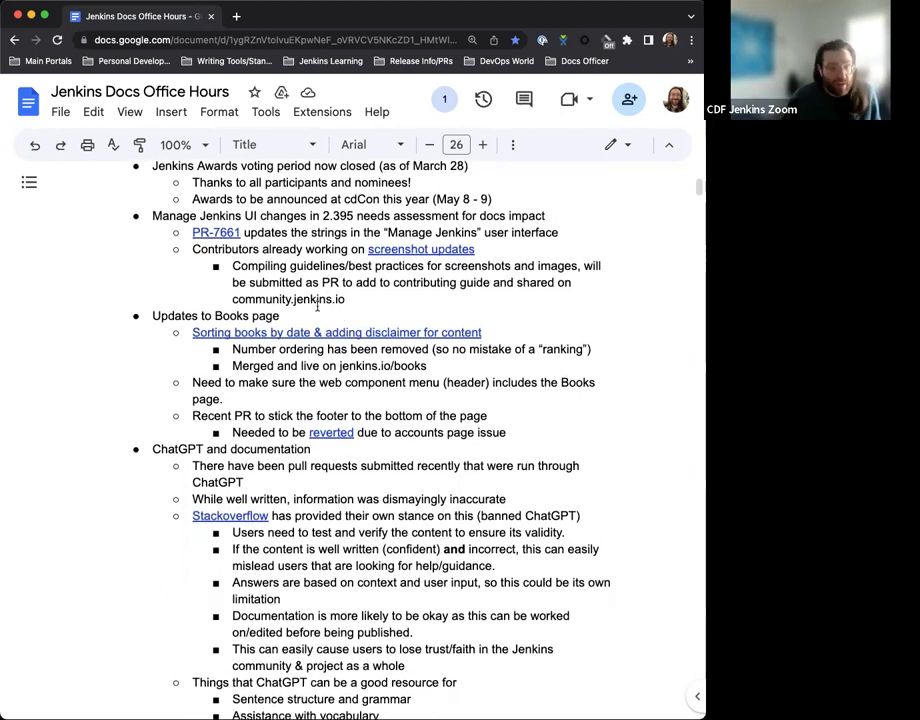
scroll(320, 312, "down", 3)
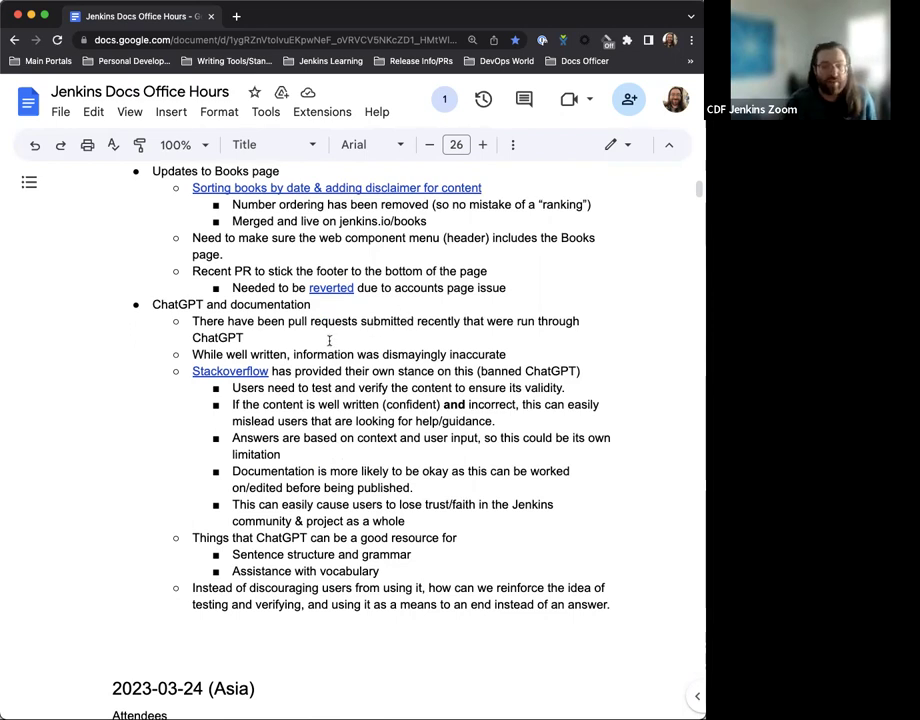
scroll(329, 340, "up", 5)
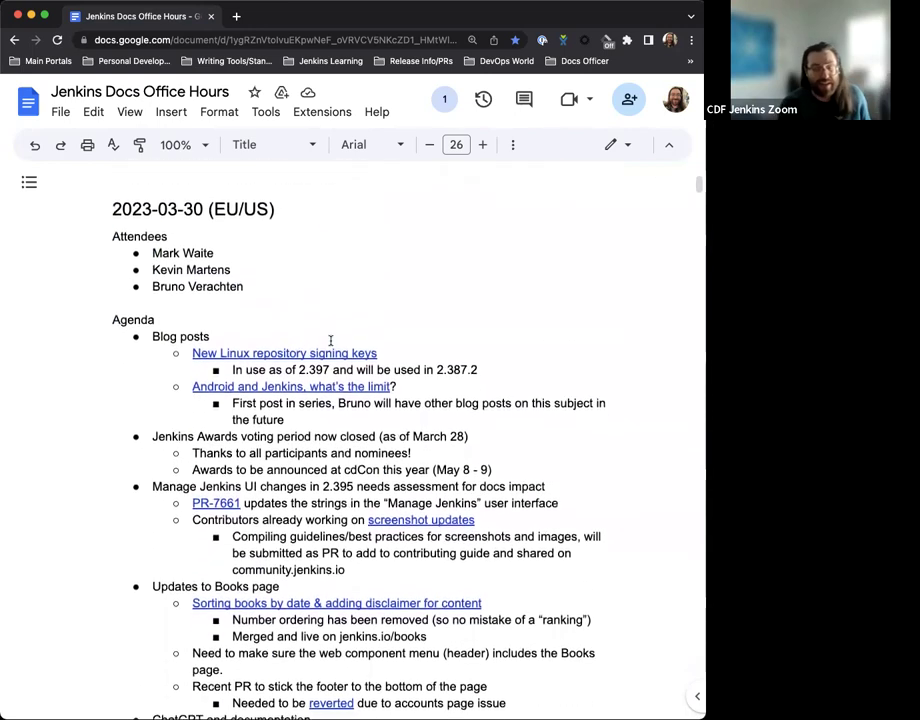
scroll(330, 341, "down", 1)
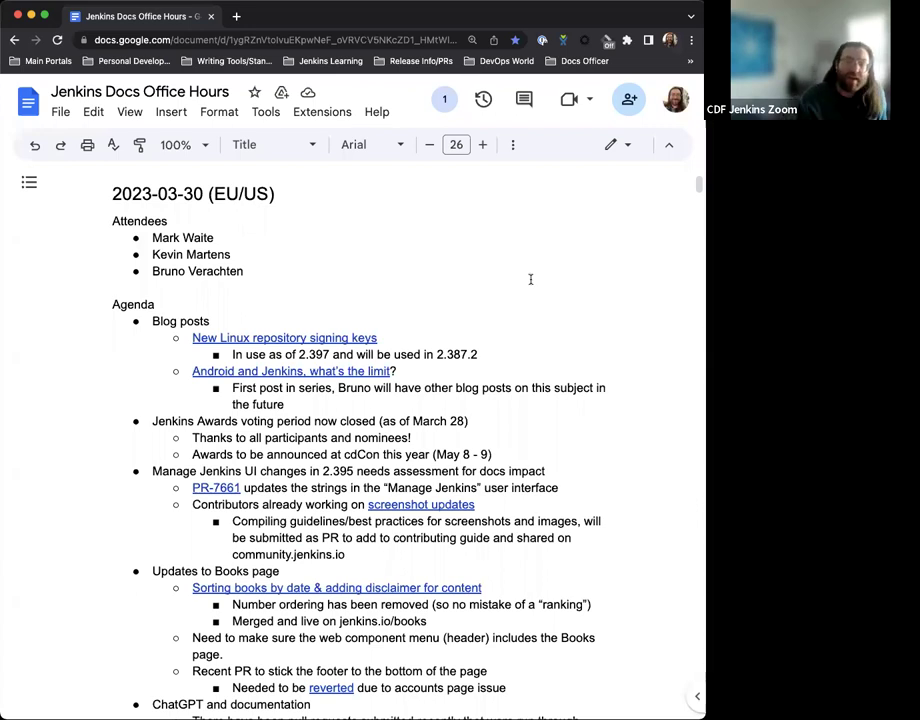
scroll(530, 279, "down", 1)
scroll(530, 281, "down", 1)
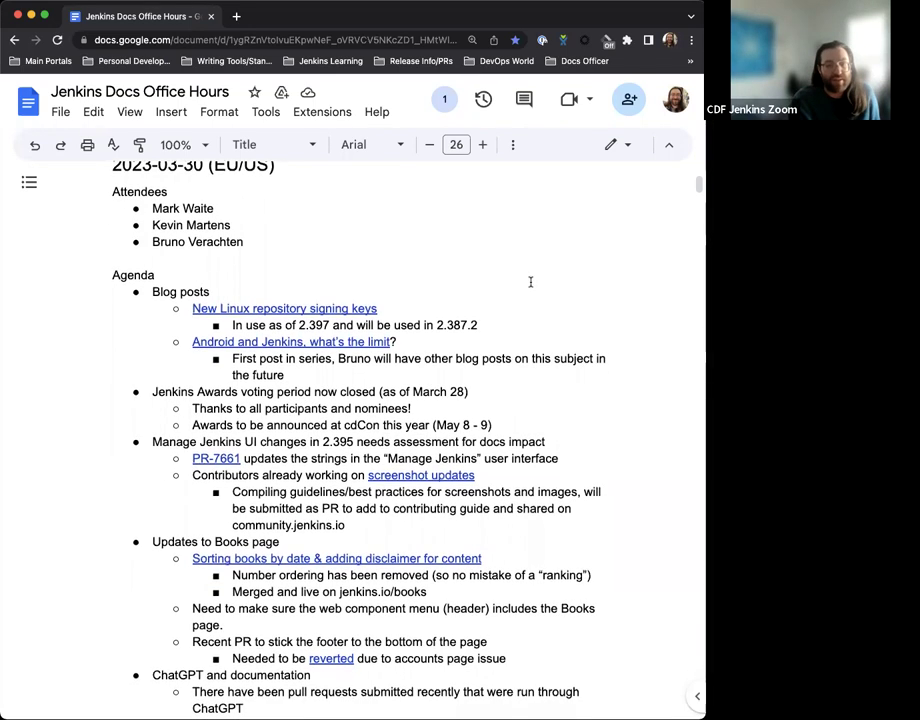
scroll(540, 282, "down", 1)
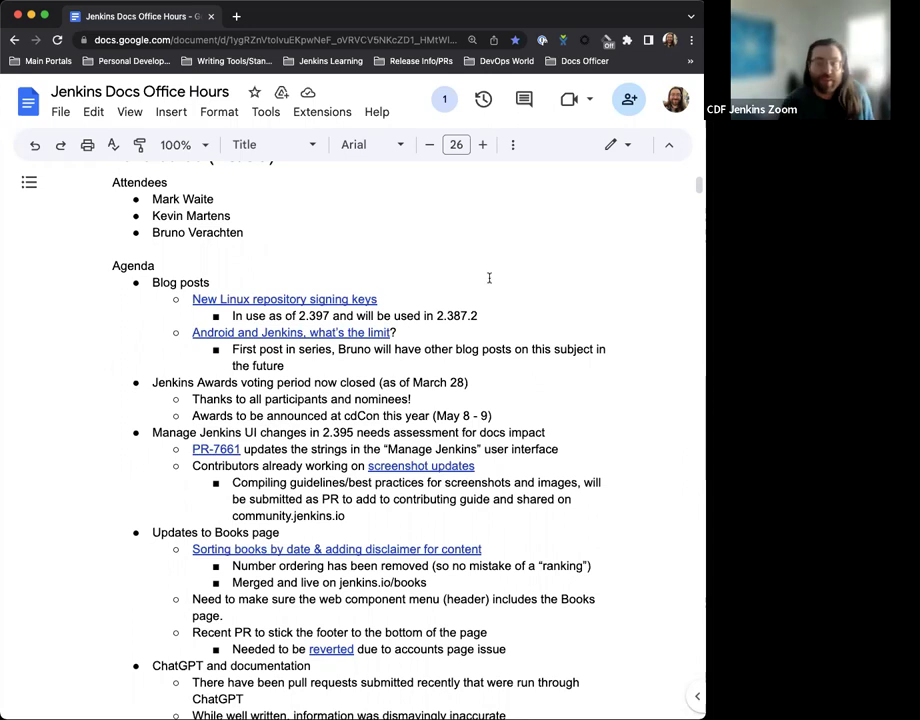
scroll(393, 300, "down", 1)
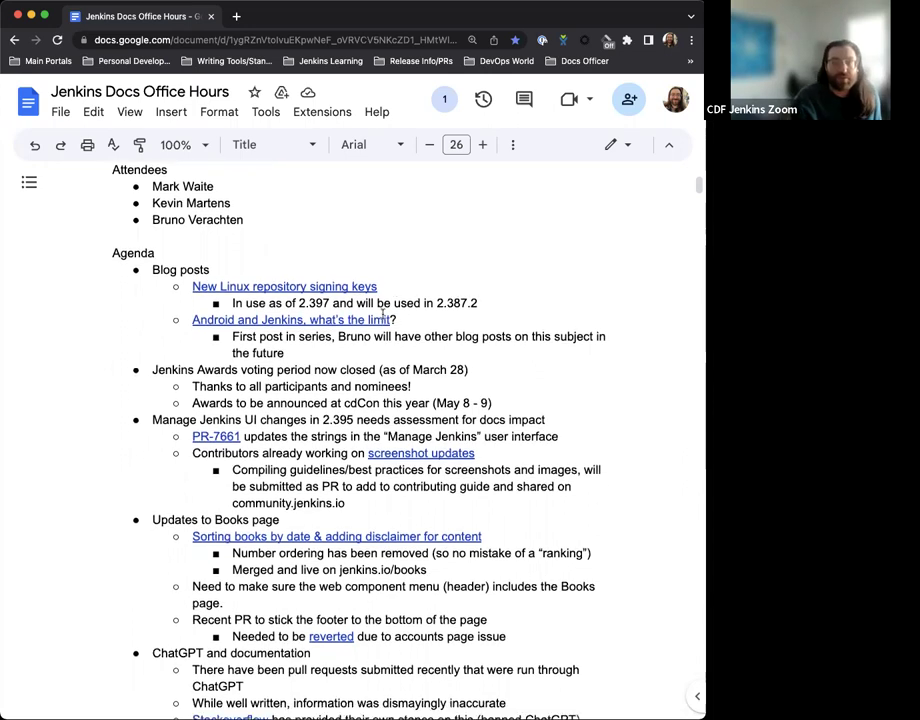
left_click(254, 287)
Step: Open the 'New Linux repository signing keys' blog post from the preview card and skim its opening
left_click(291, 313)
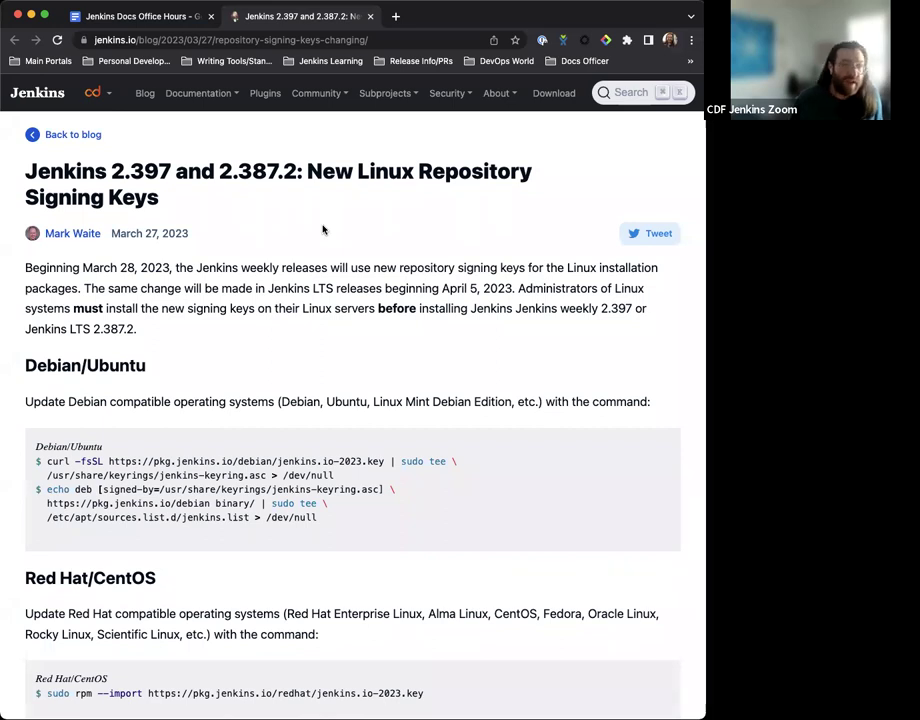
scroll(305, 250, "down", 2)
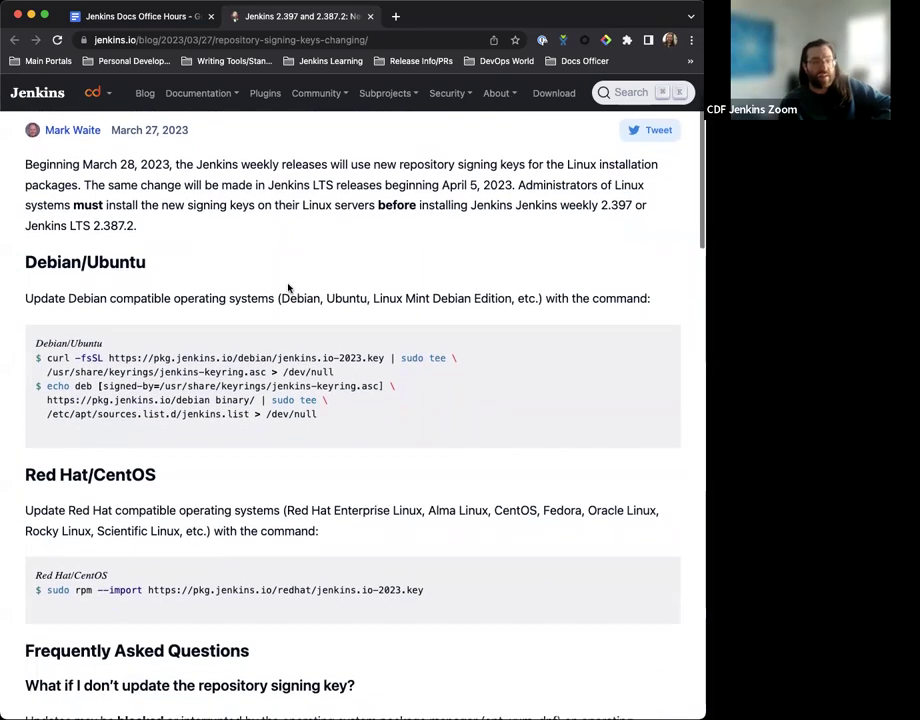
scroll(287, 289, "down", 2)
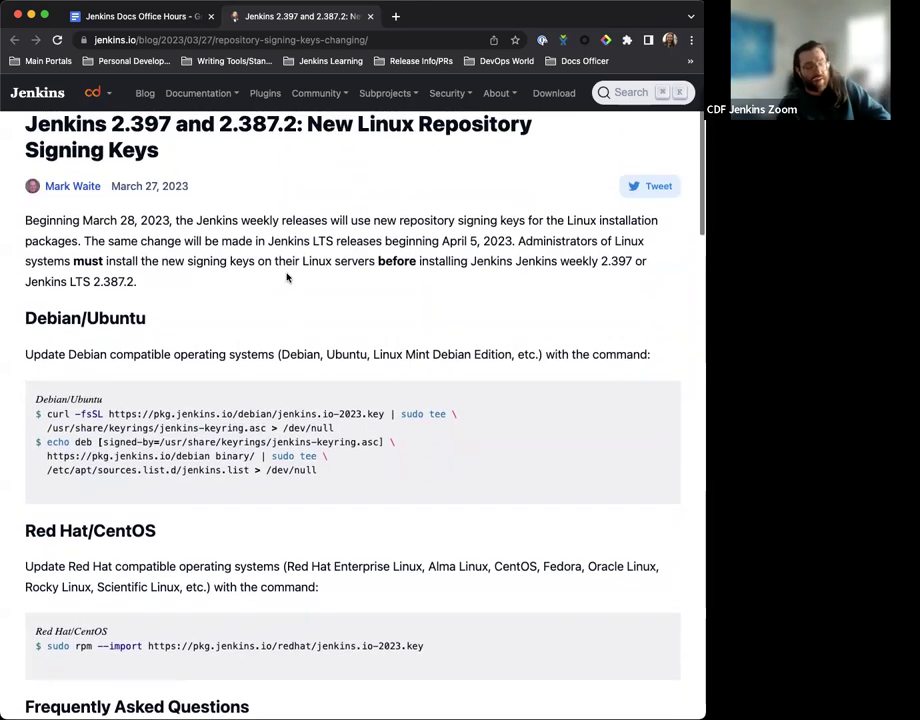
scroll(286, 275, "down", 3)
scroll(272, 257, "down", 2)
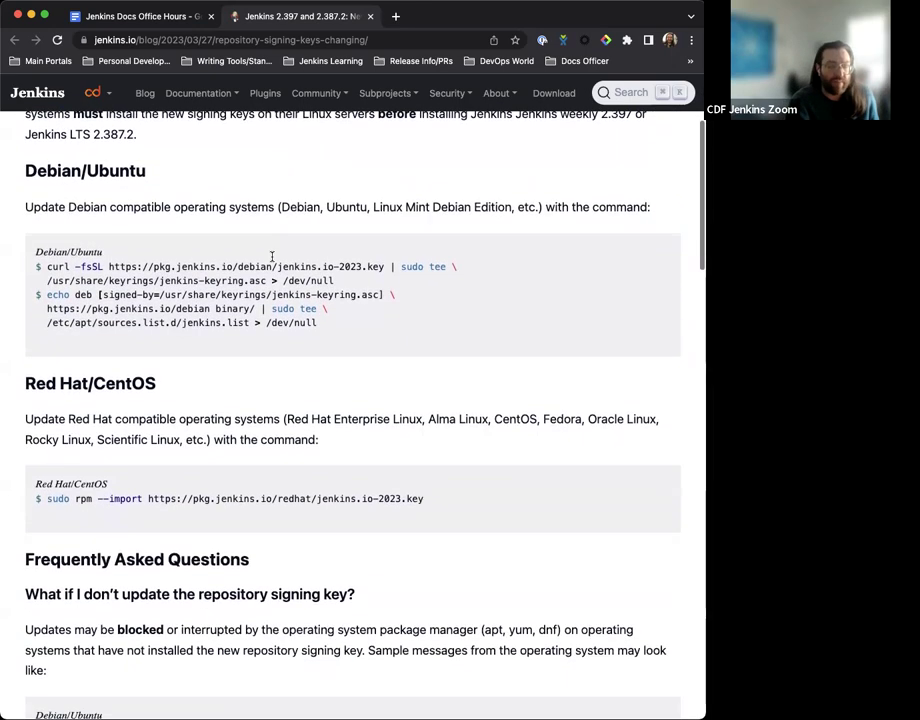
scroll(272, 260, "down", 3)
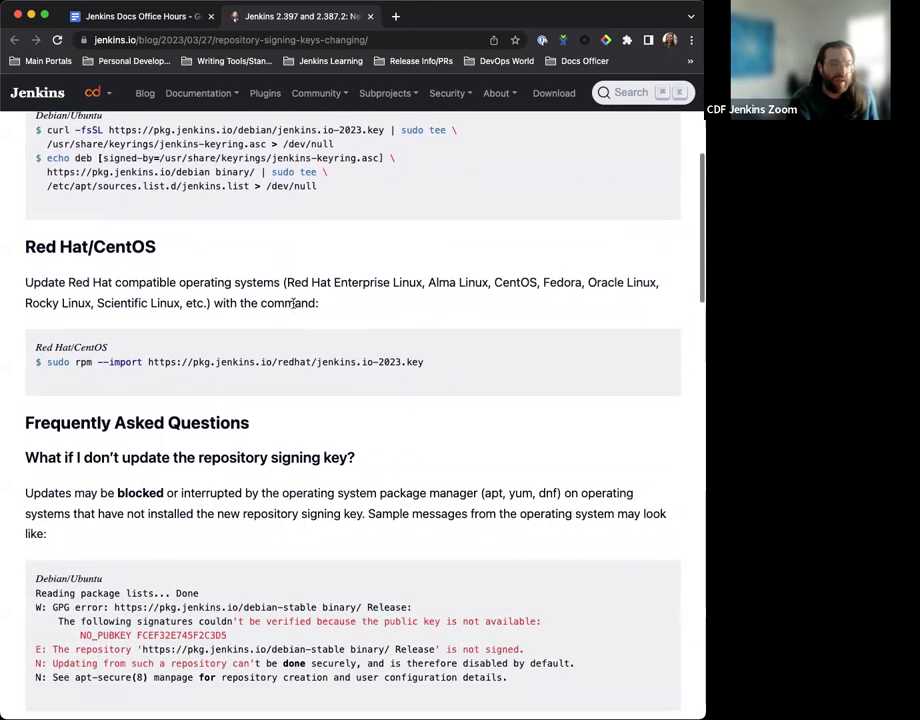
scroll(293, 303, "up", 6)
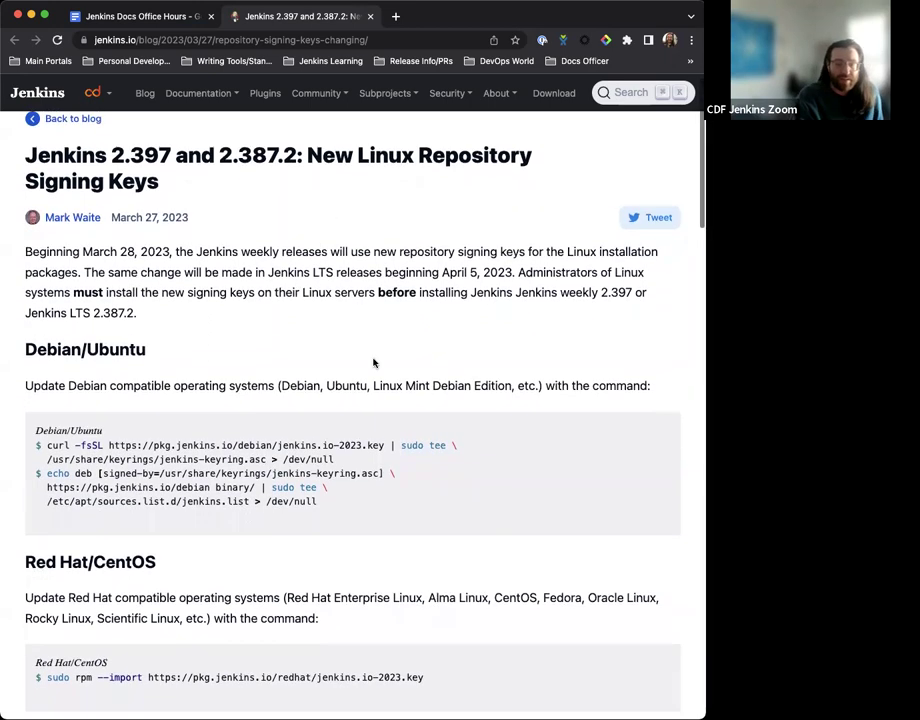
scroll(373, 361, "down", 1)
scroll(373, 361, "down", 1)
scroll(374, 362, "up", 2)
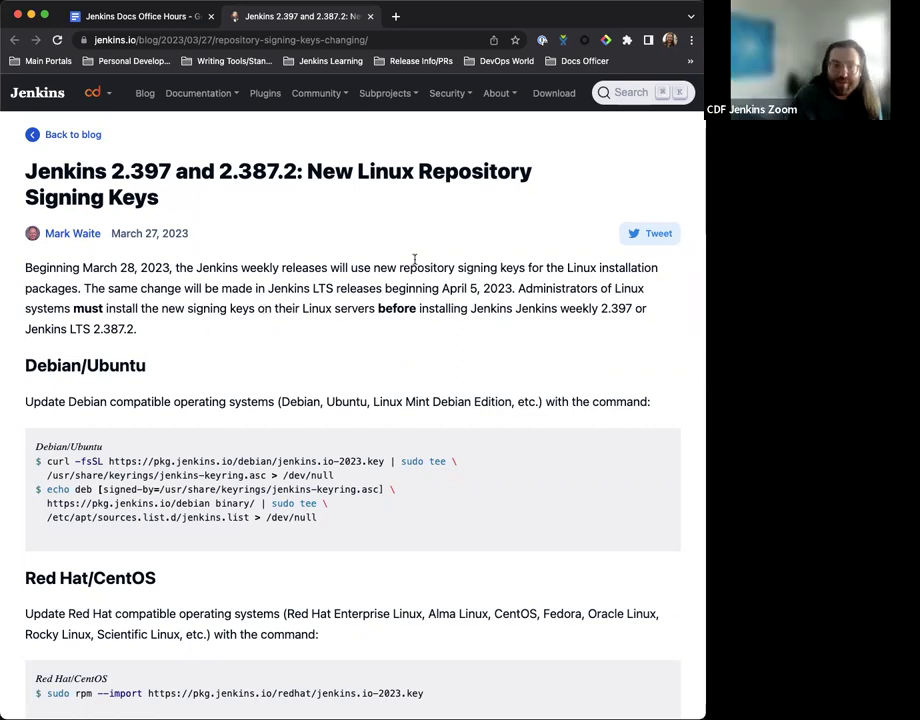
Step: Review the Debian/Ubuntu and Red Hat/CentOS commands for the 2023 signing key, then scroll back up
scroll(415, 259, "down", 1)
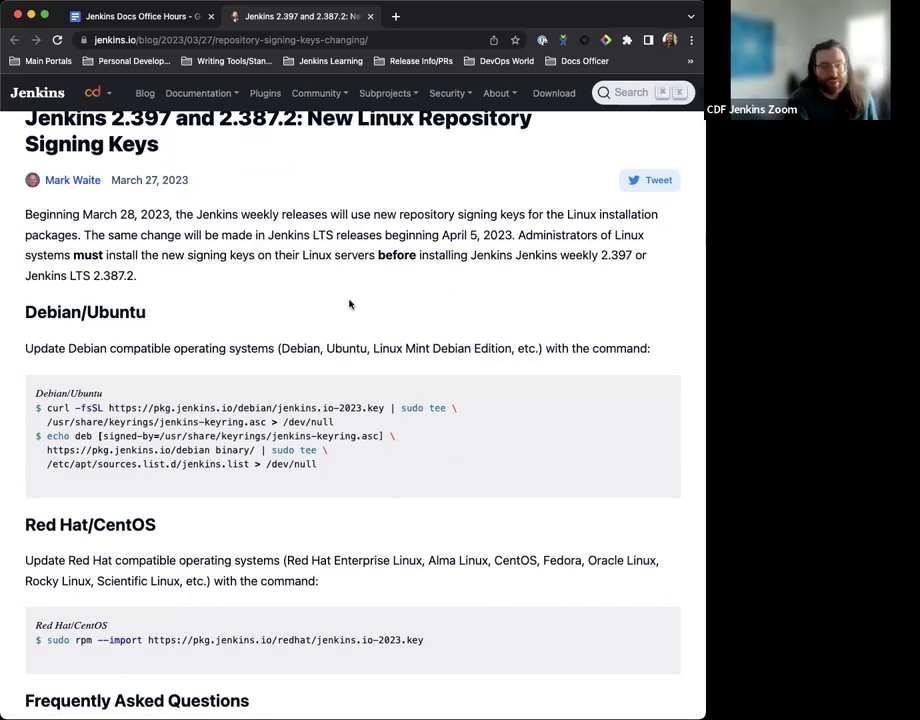
scroll(349, 304, "down", 2)
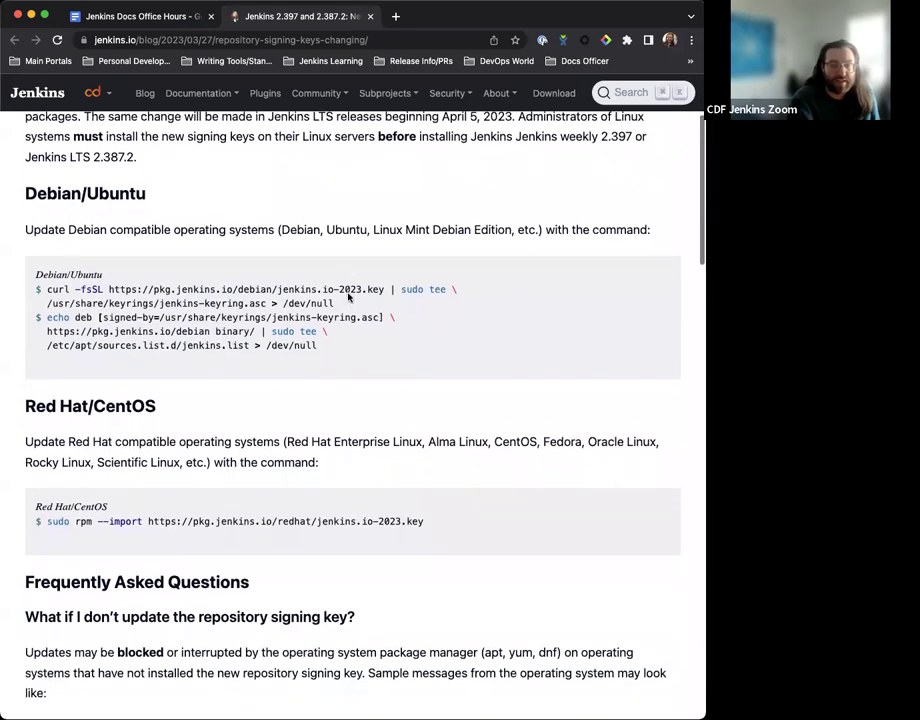
scroll(213, 185, "down", 1)
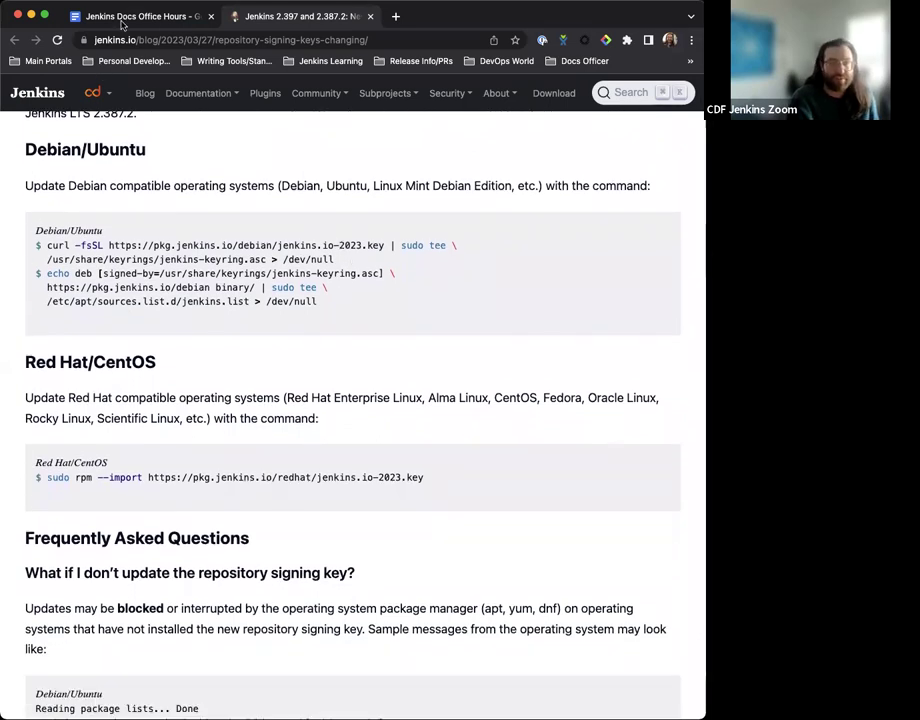
scroll(203, 253, "up", 1)
scroll(203, 253, "up", 1)
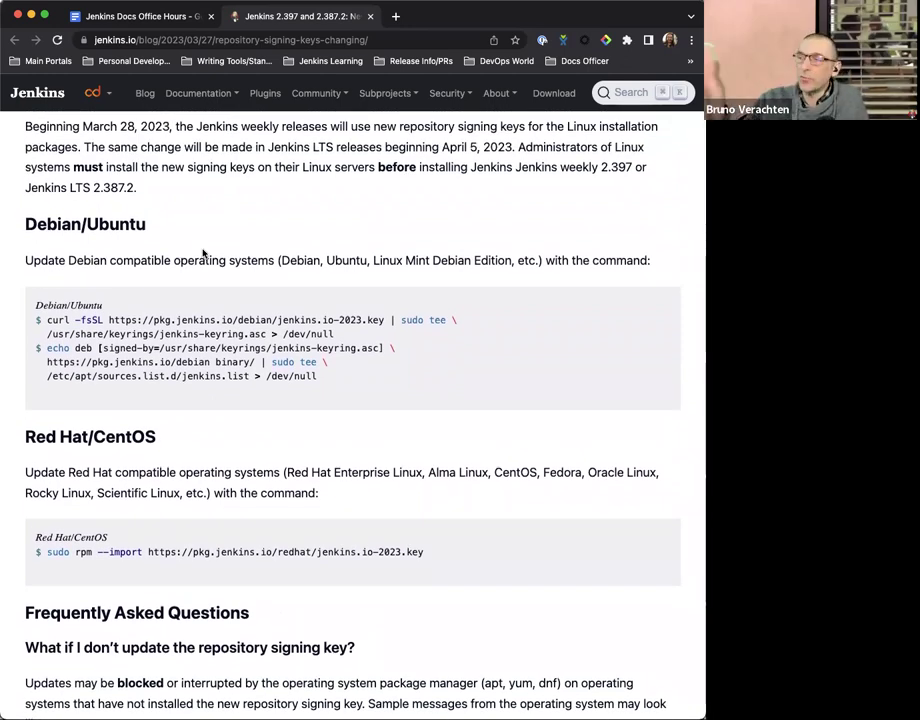
scroll(203, 253, "down", 14)
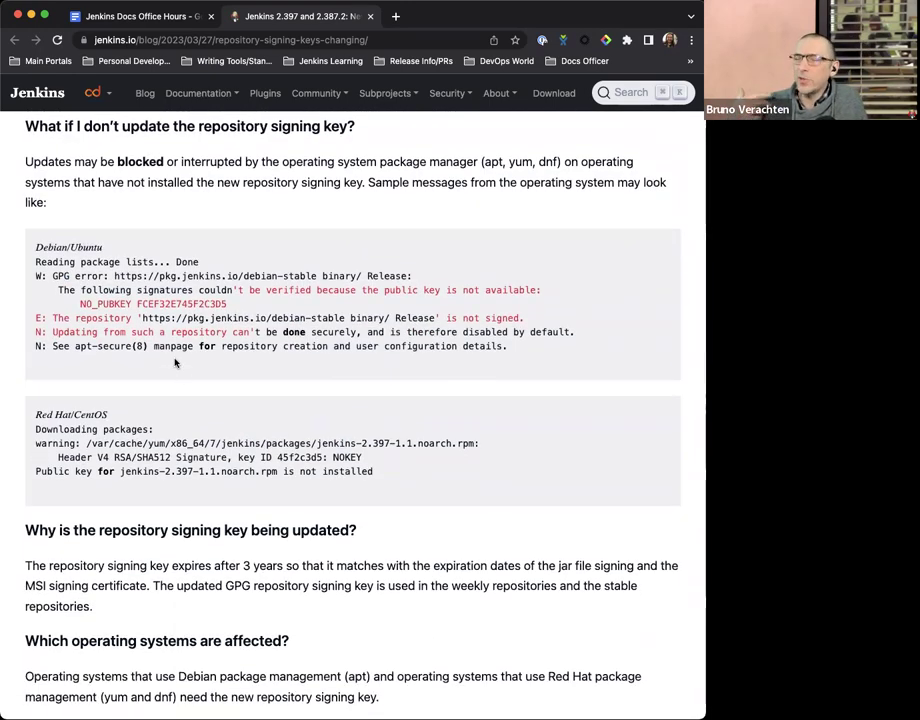
scroll(185, 344, "down", 3)
scroll(185, 344, "up", 2)
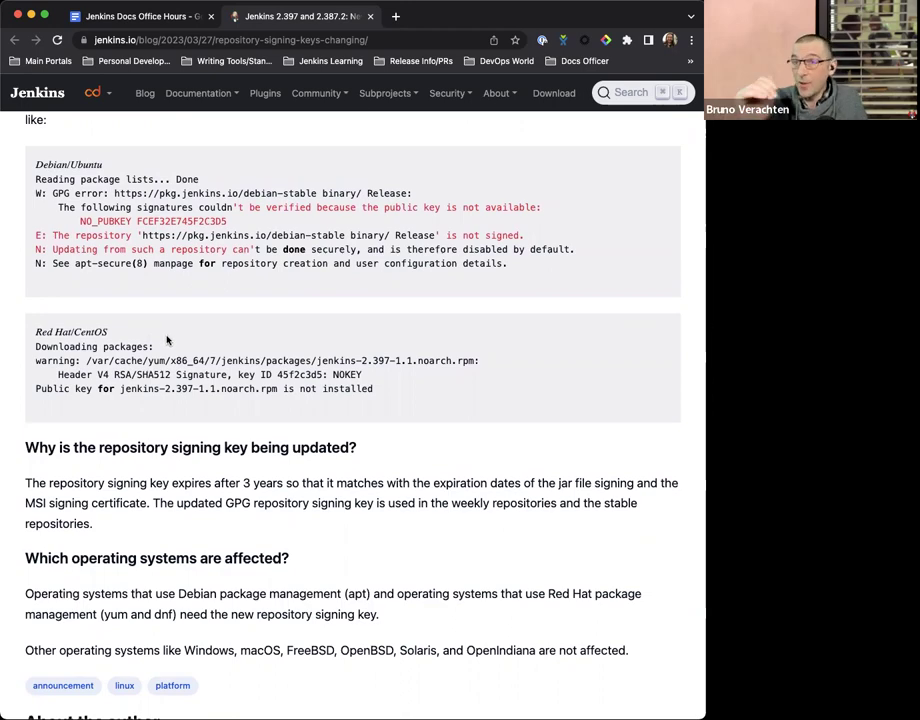
scroll(168, 335, "up", 5)
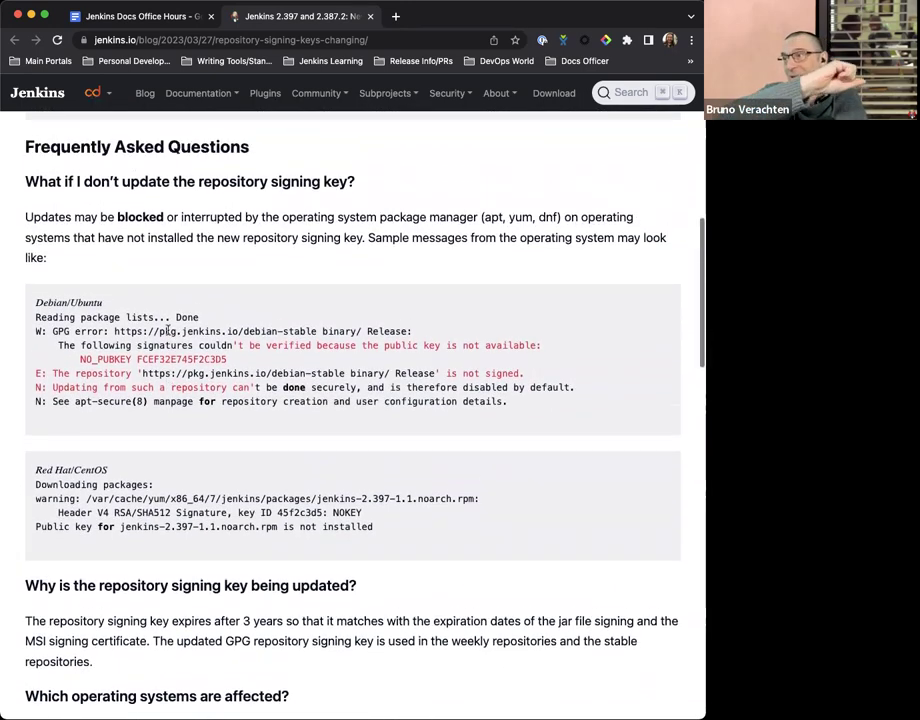
scroll(168, 332, "up", 3)
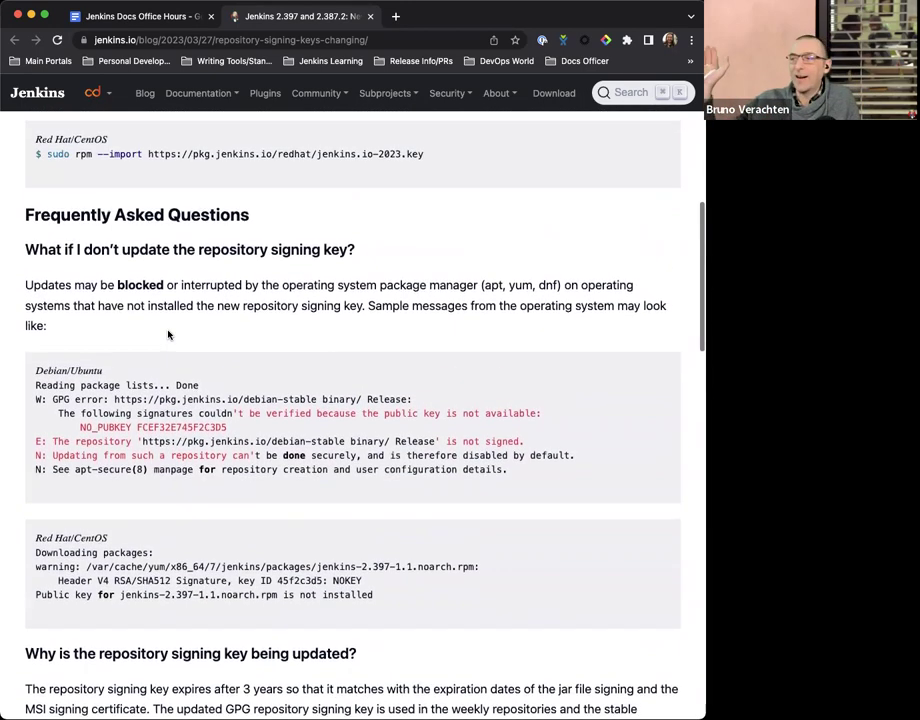
scroll(168, 332, "up", 9)
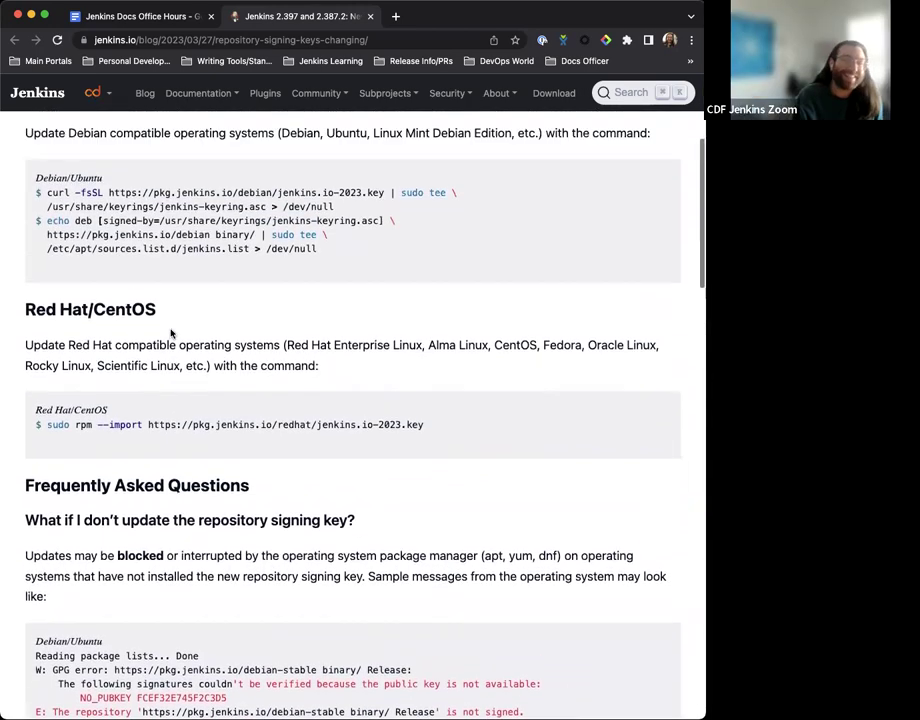
scroll(171, 334, "up", 7)
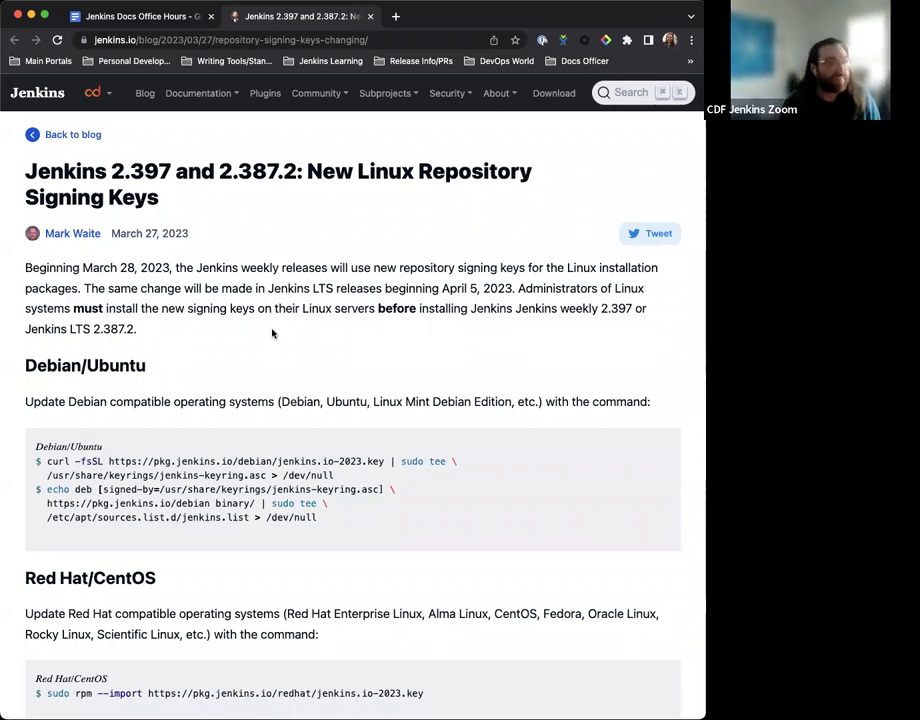
Step: Back in the notes, bring up the preview of the 'Android and Jenkins, what's the limit' link
left_click(135, 16)
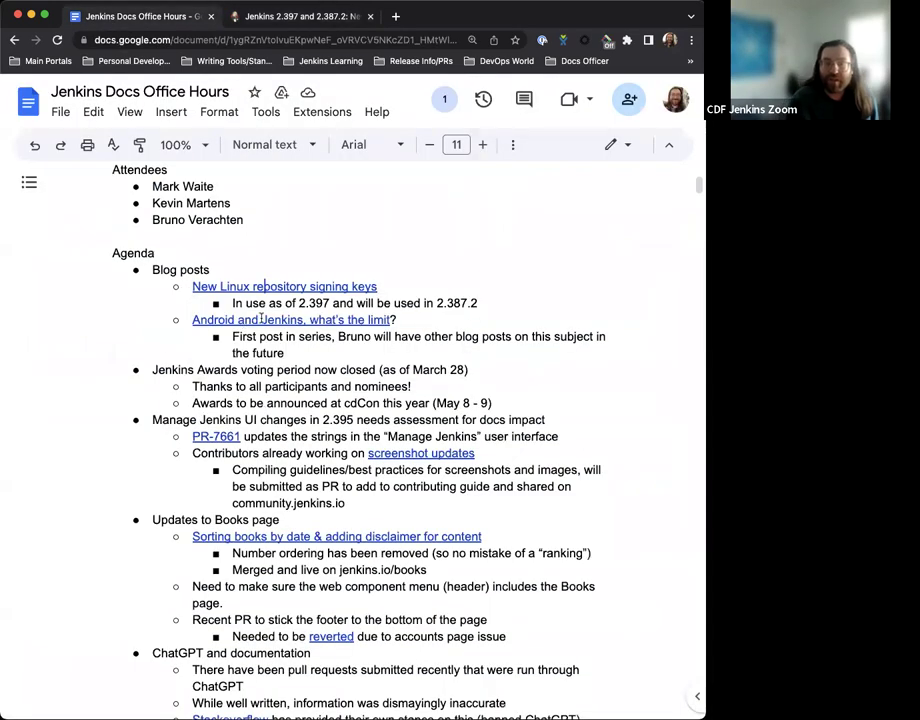
scroll(372, 310, "down", 1)
scroll(372, 310, "down", 1)
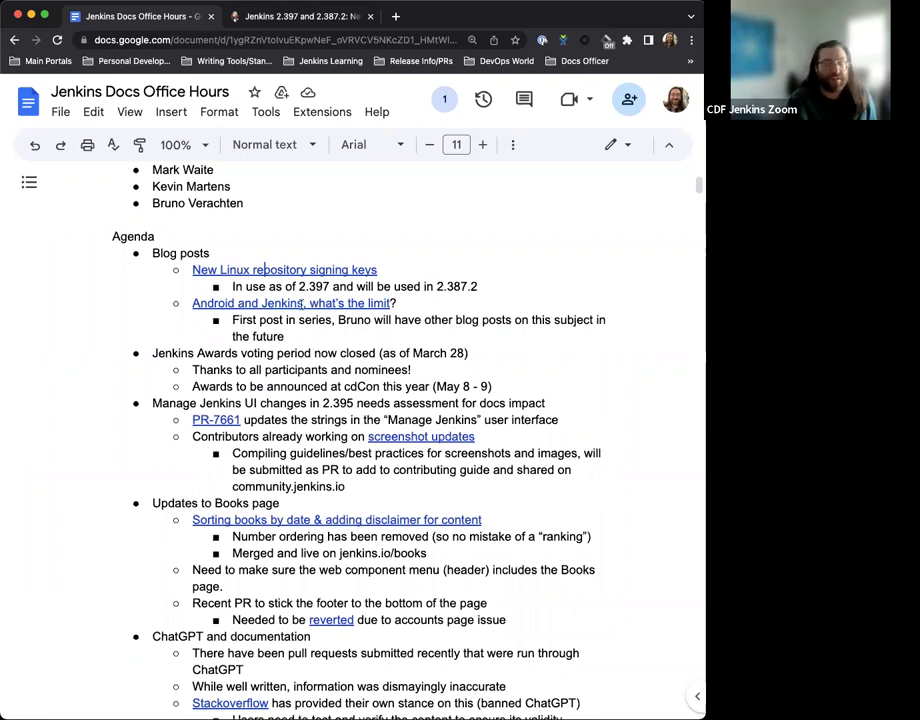
left_click(300, 303)
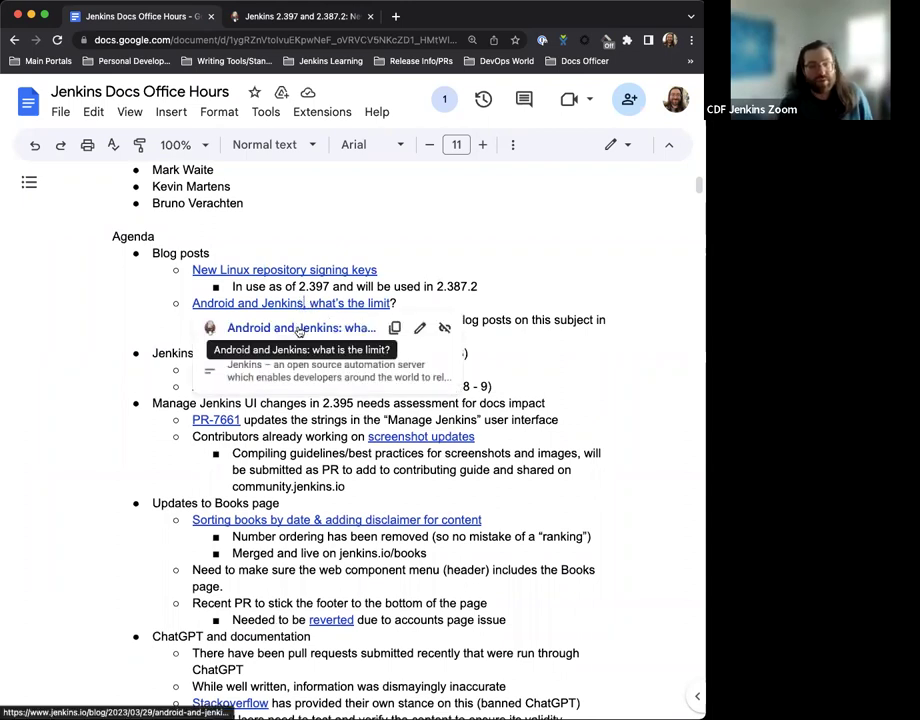
Step: Open 'Android and Jenkins: what is the limit?' in a new tab and view its title and header image
left_click(300, 330)
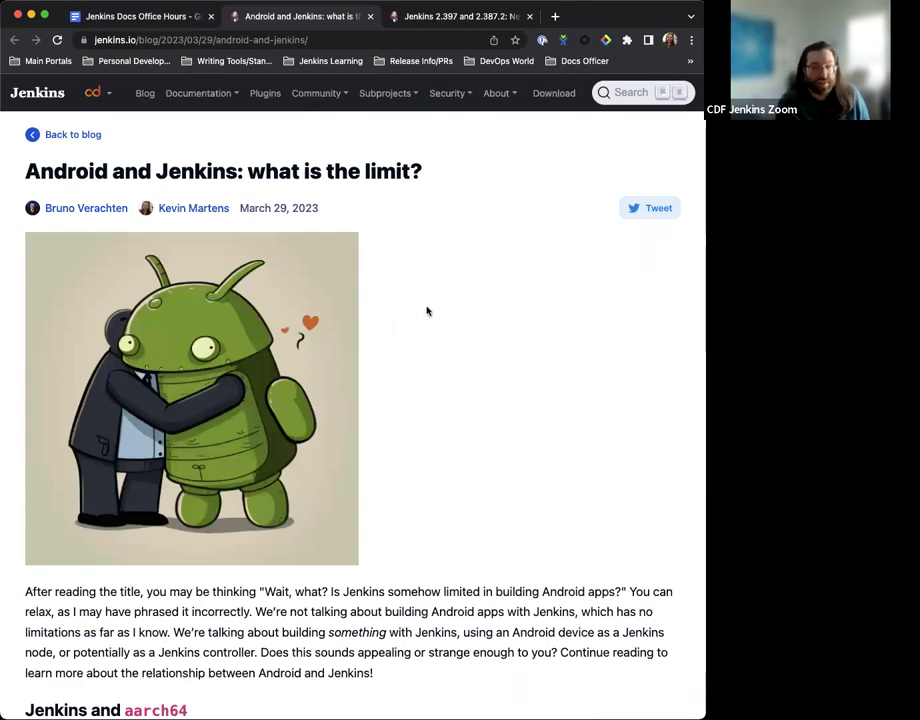
scroll(427, 311, "down", 1)
scroll(427, 311, "down", 4)
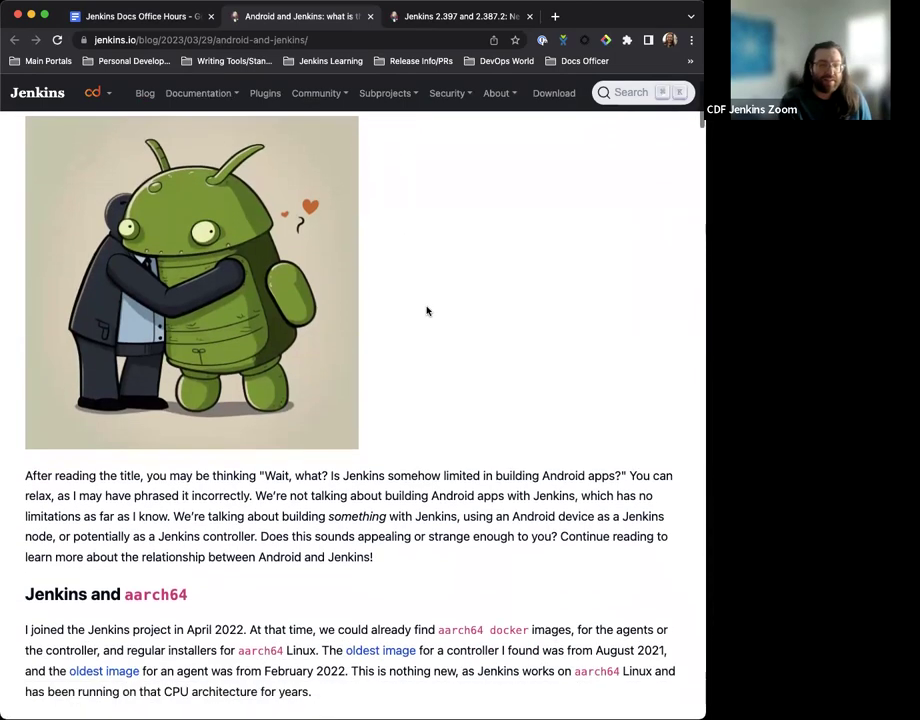
scroll(427, 311, "down", 3)
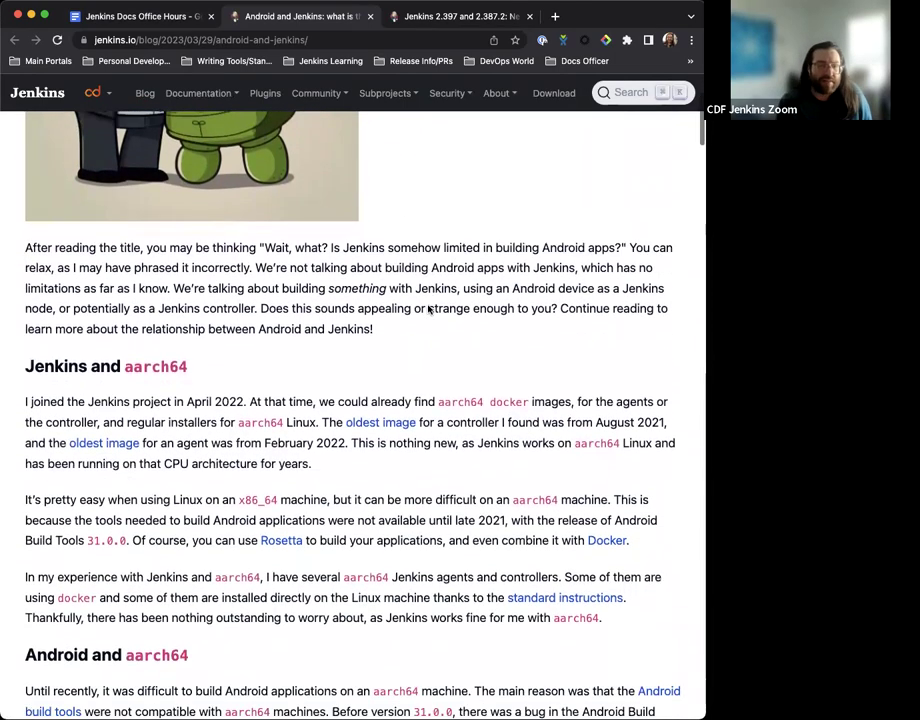
scroll(428, 310, "down", 3)
scroll(421, 298, "up", 3)
scroll(421, 301, "up", 1)
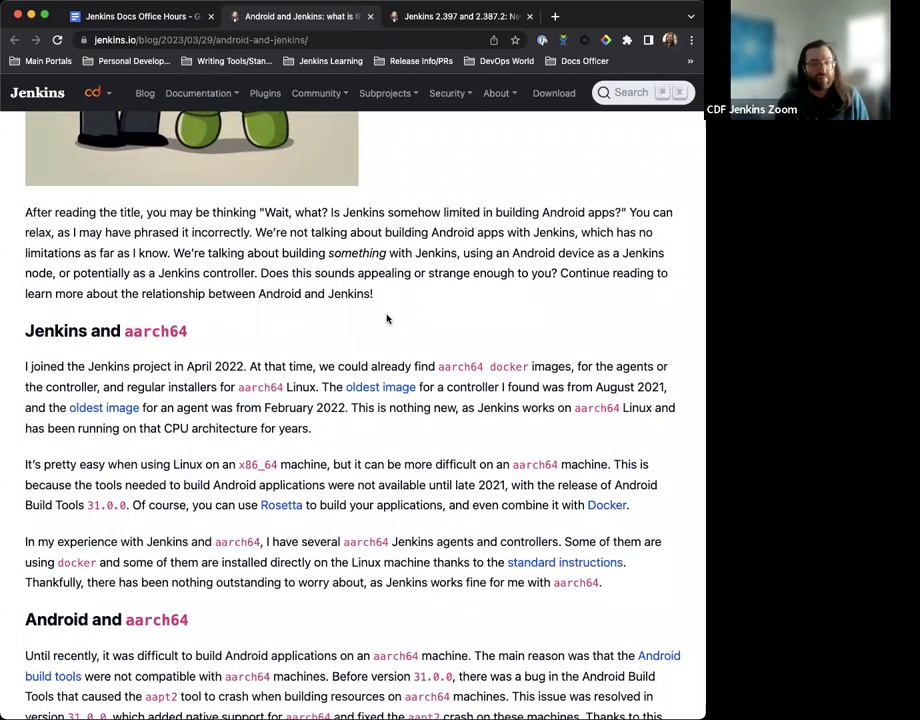
scroll(387, 319, "down", 3)
scroll(387, 319, "down", 3)
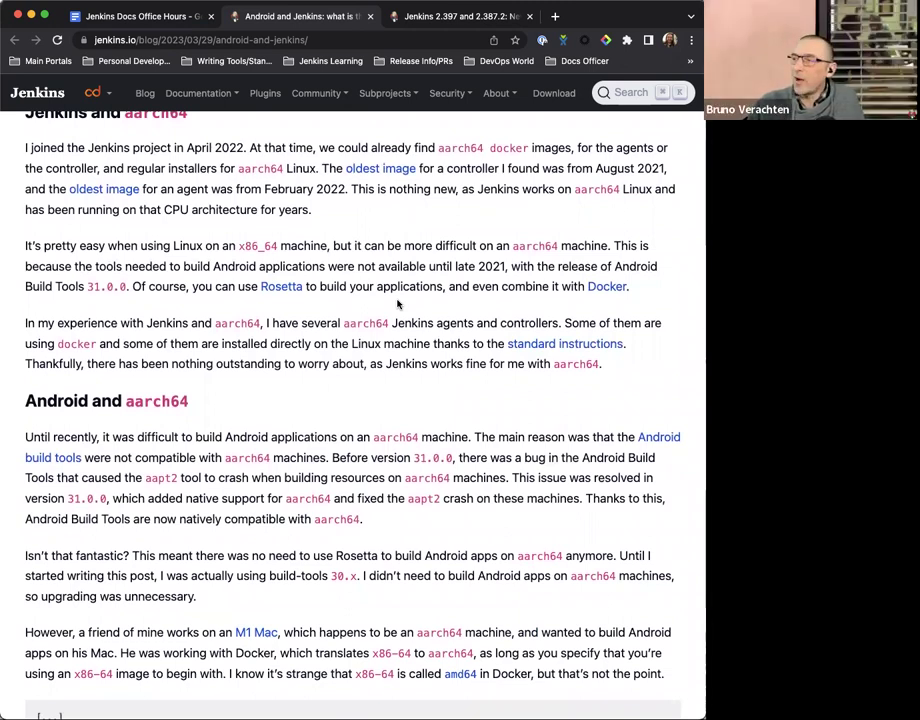
Step: Read further down the Android and Jenkins blog post
scroll(397, 304, "up", 4)
scroll(397, 304, "down", 2)
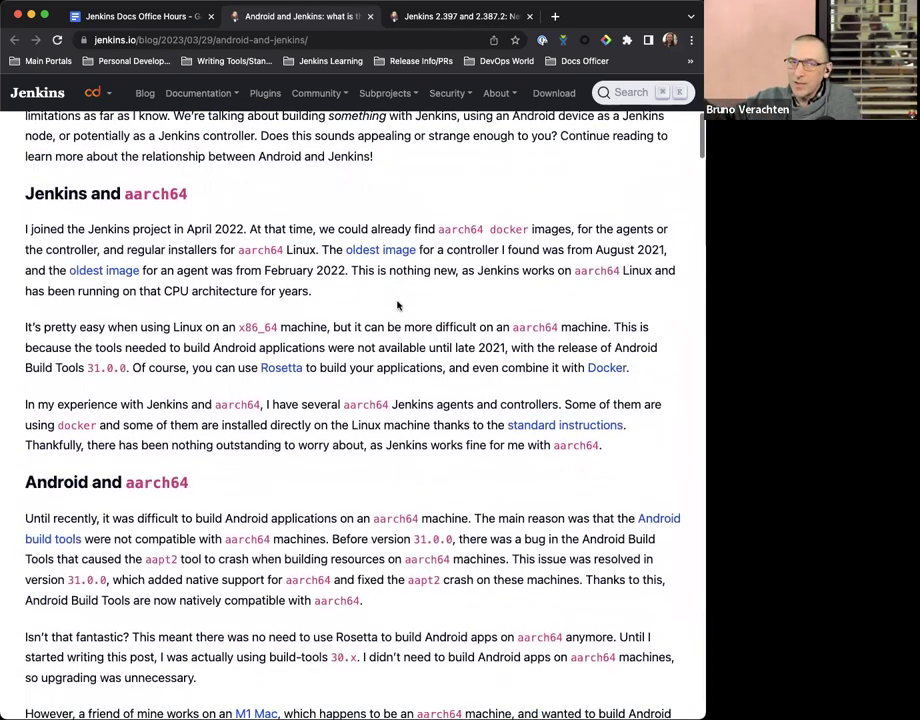
scroll(397, 304, "down", 1)
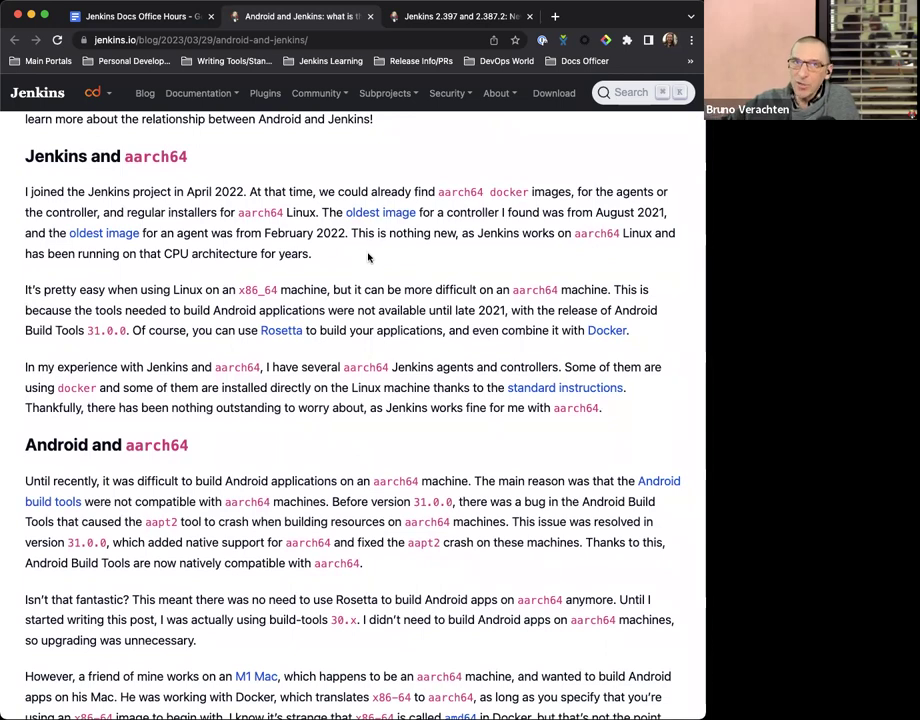
scroll(405, 335, "down", 1)
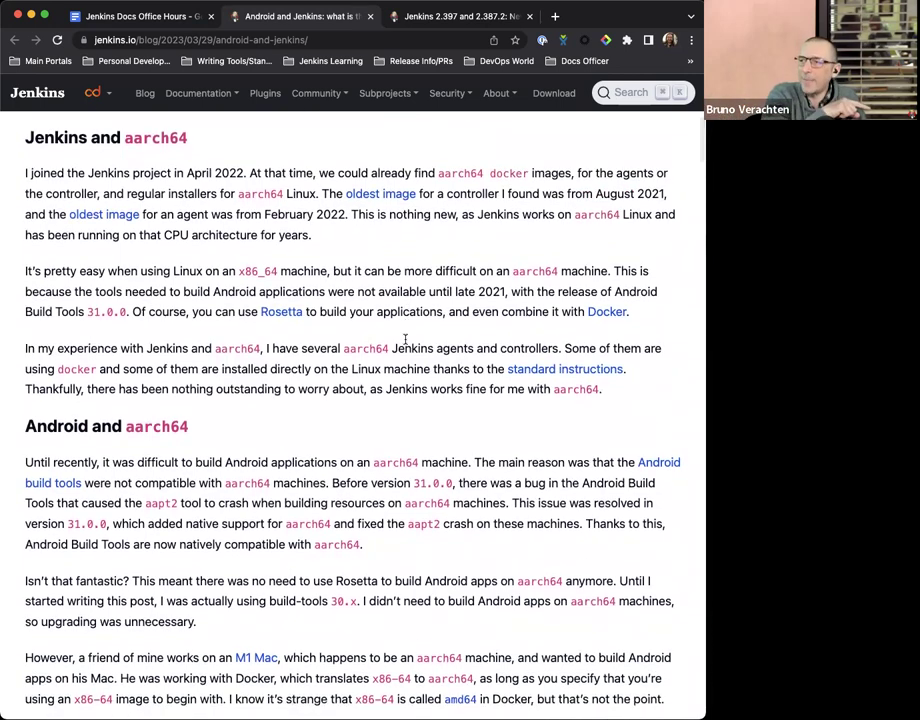
scroll(405, 340, "down", 10)
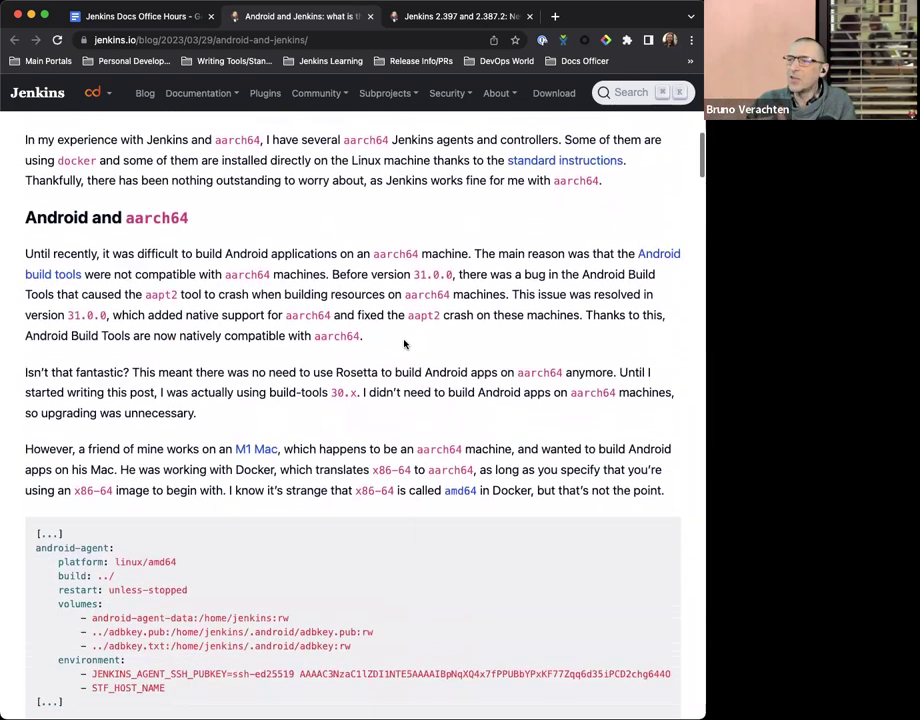
scroll(405, 345, "down", 10)
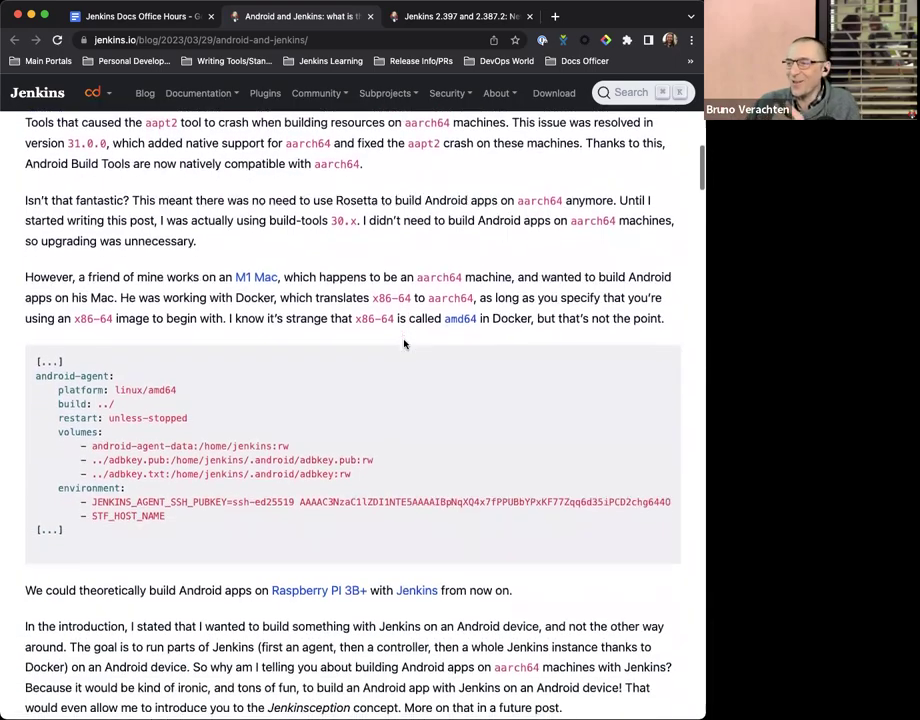
scroll(404, 344, "down", 20)
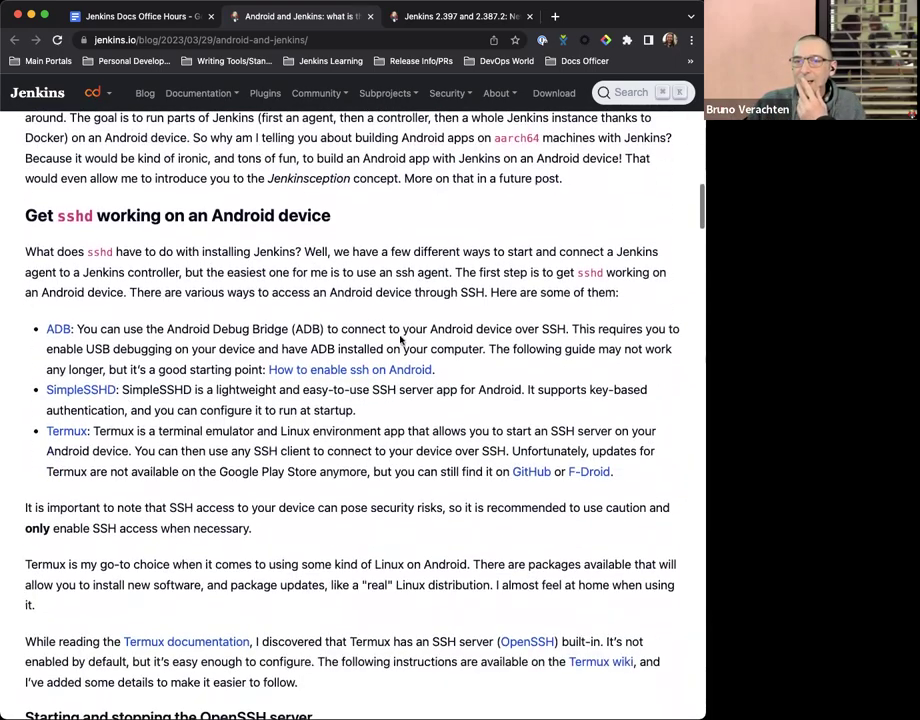
scroll(402, 336, "up", 20)
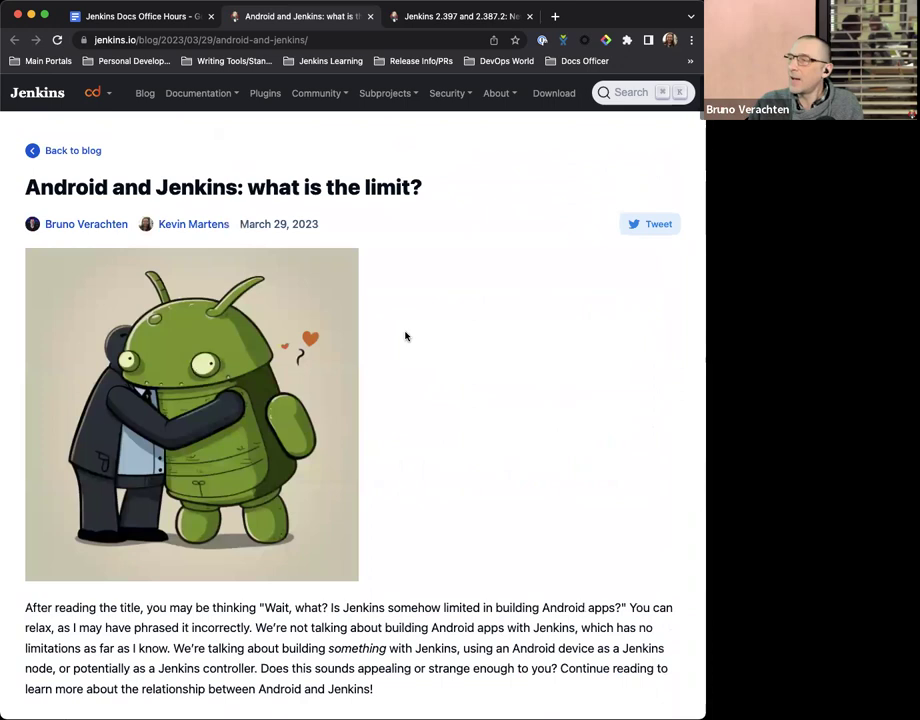
scroll(405, 336, "down", 1)
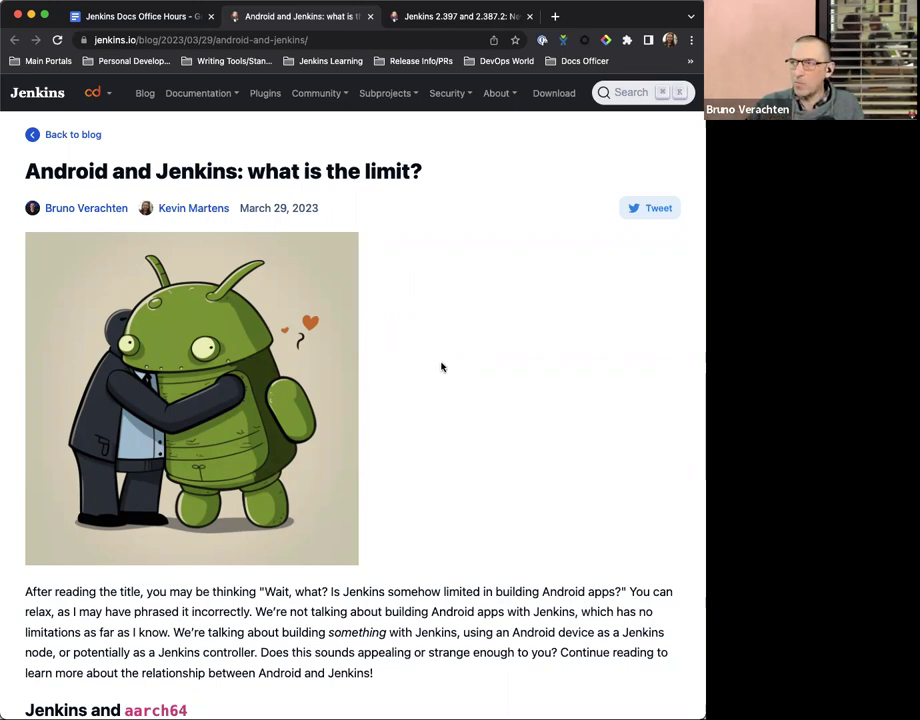
scroll(441, 371, "down", 2)
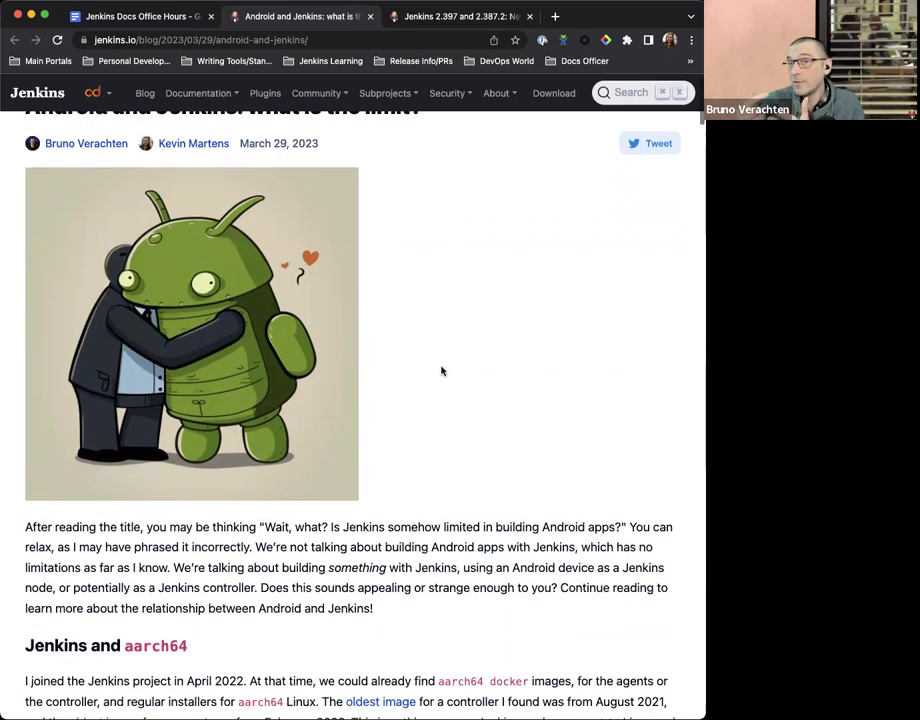
scroll(444, 372, "up", 1)
scroll(452, 372, "up", 2)
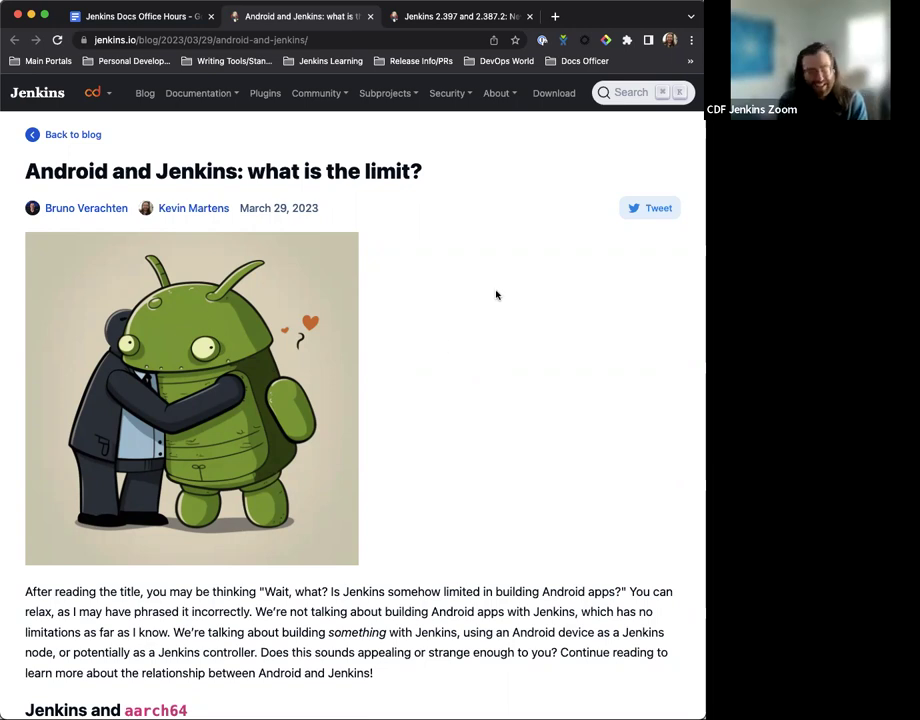
scroll(498, 290, "down", 1)
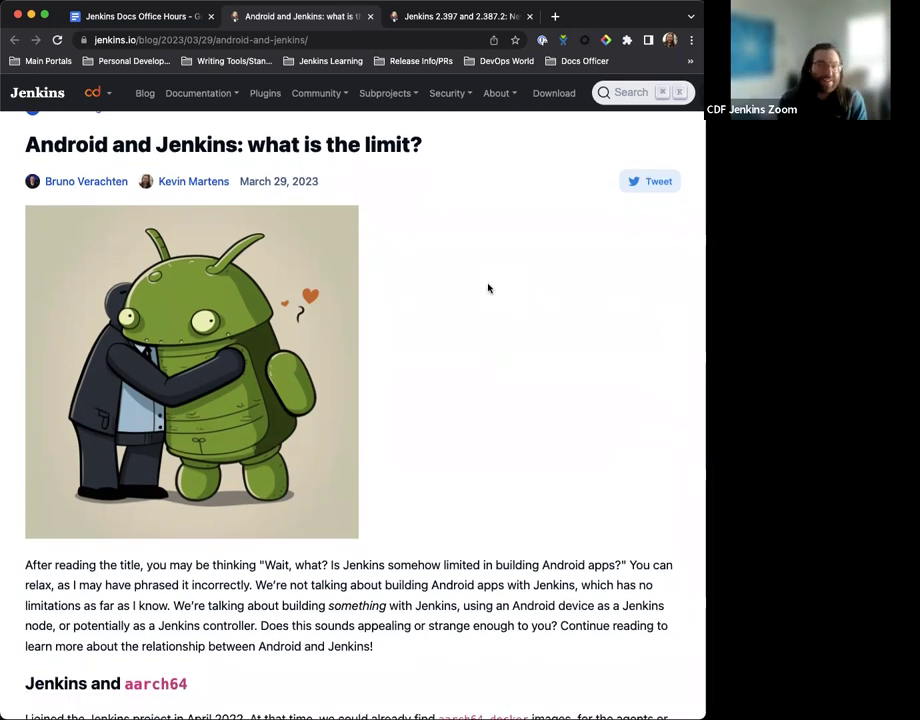
scroll(488, 287, "down", 2)
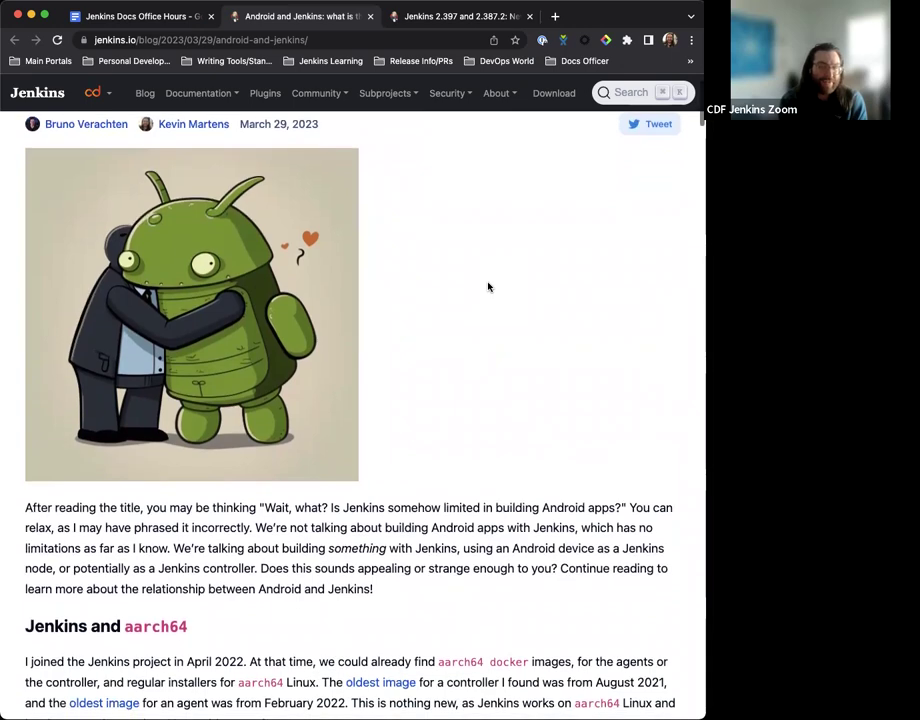
scroll(487, 287, "up", 1)
scroll(485, 287, "down", 2)
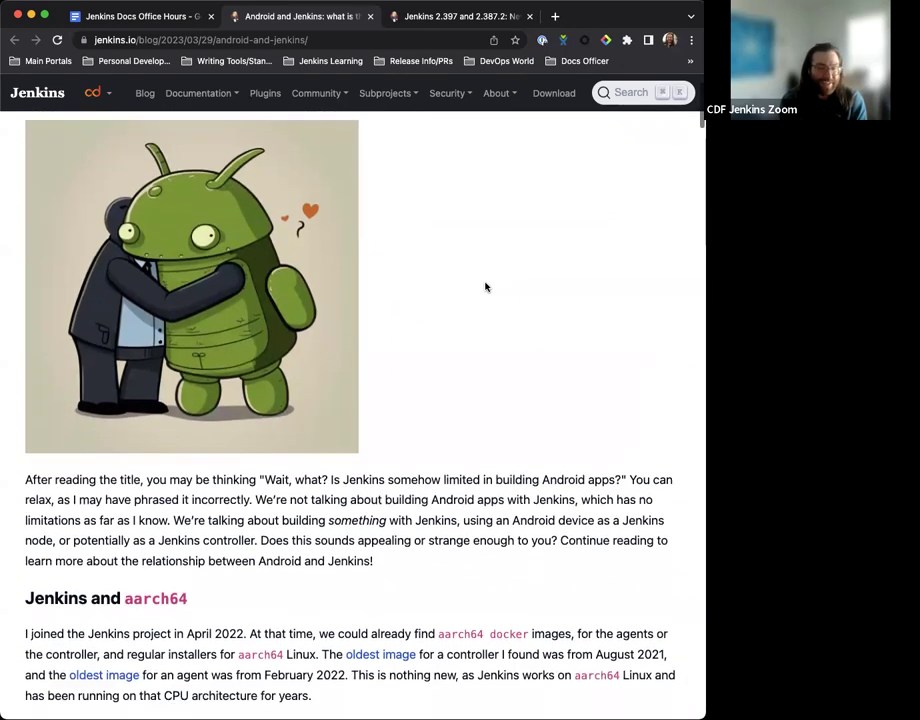
scroll(485, 287, "down", 7)
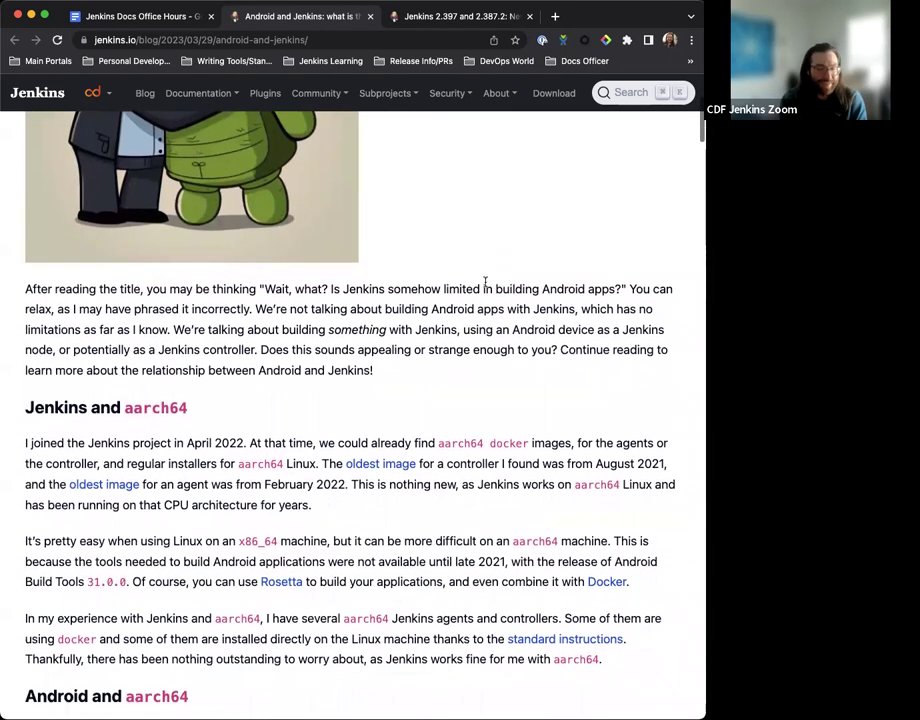
scroll(520, 352, "down", 1)
scroll(520, 352, "down", 2)
scroll(509, 349, "up", 13)
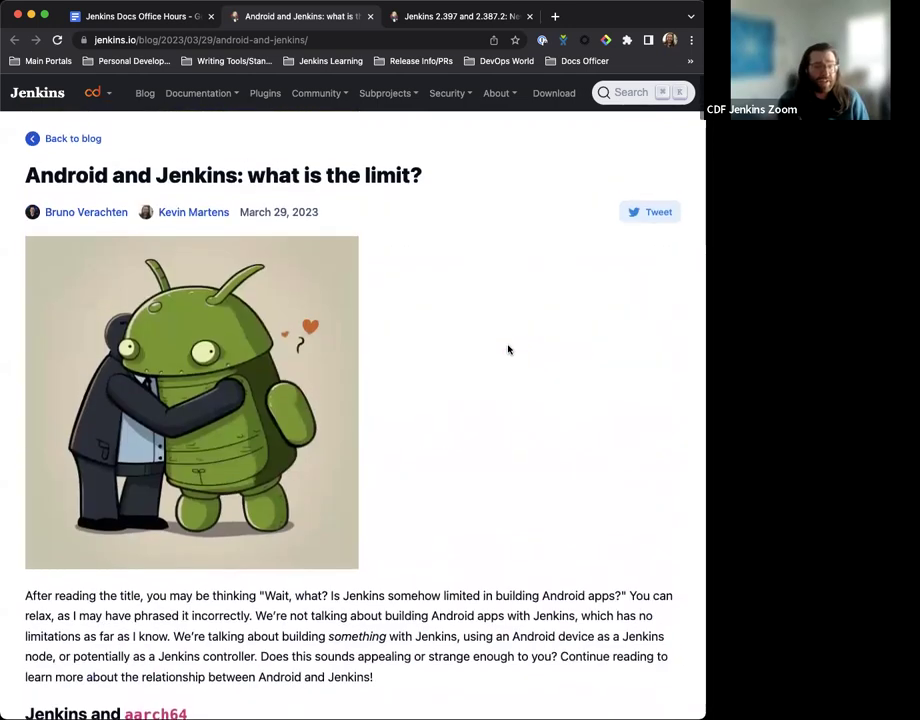
scroll(508, 349, "down", 1)
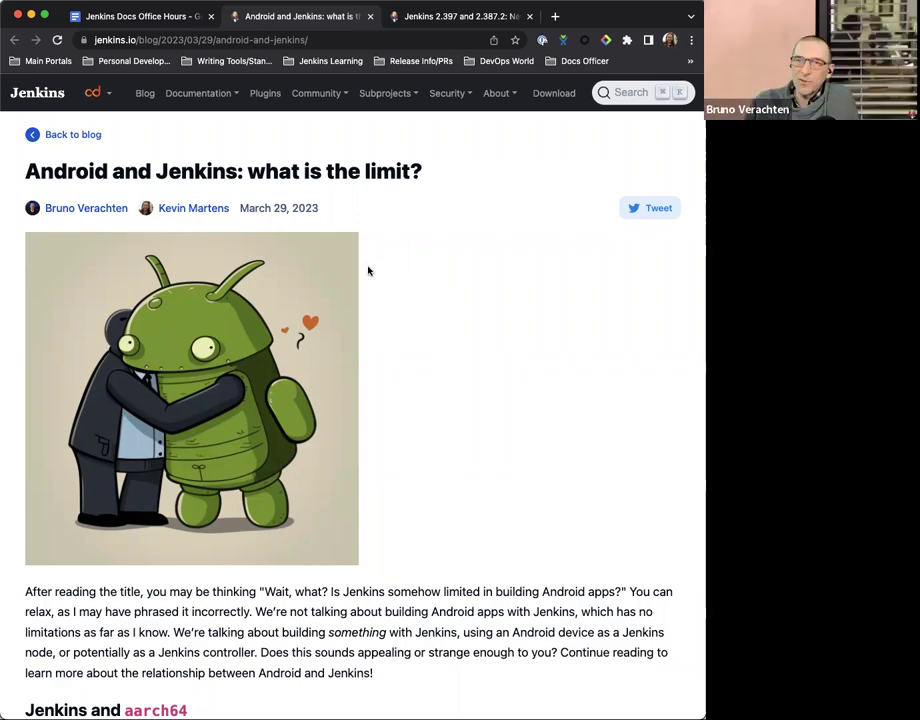
Step: Switch back to the Jenkins Docs Office Hours notes and scroll the agenda to the PR-7661 item
left_click(119, 12)
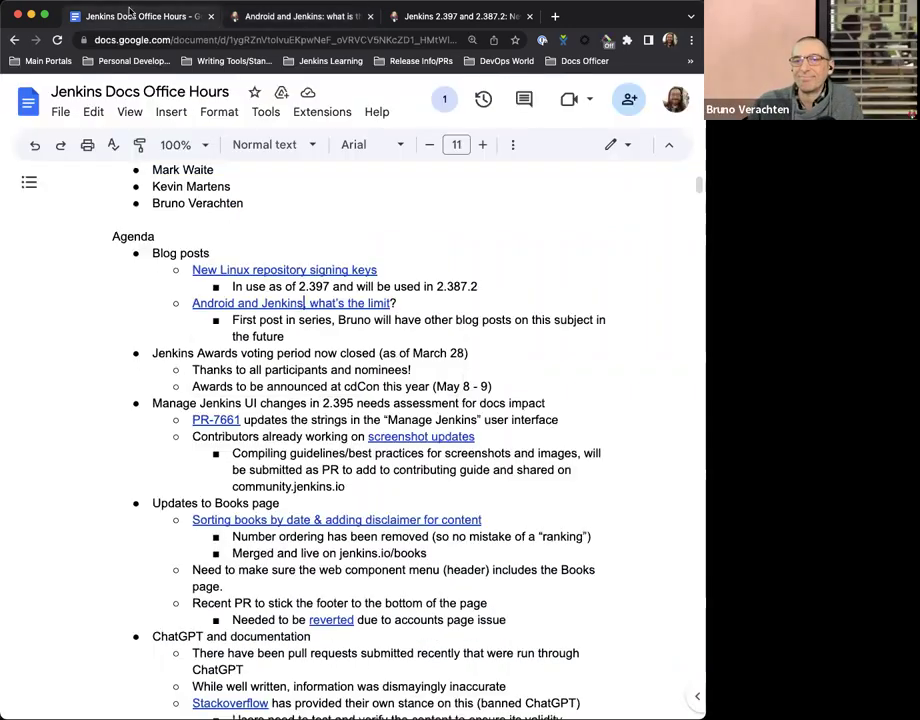
scroll(378, 264, "down", 2)
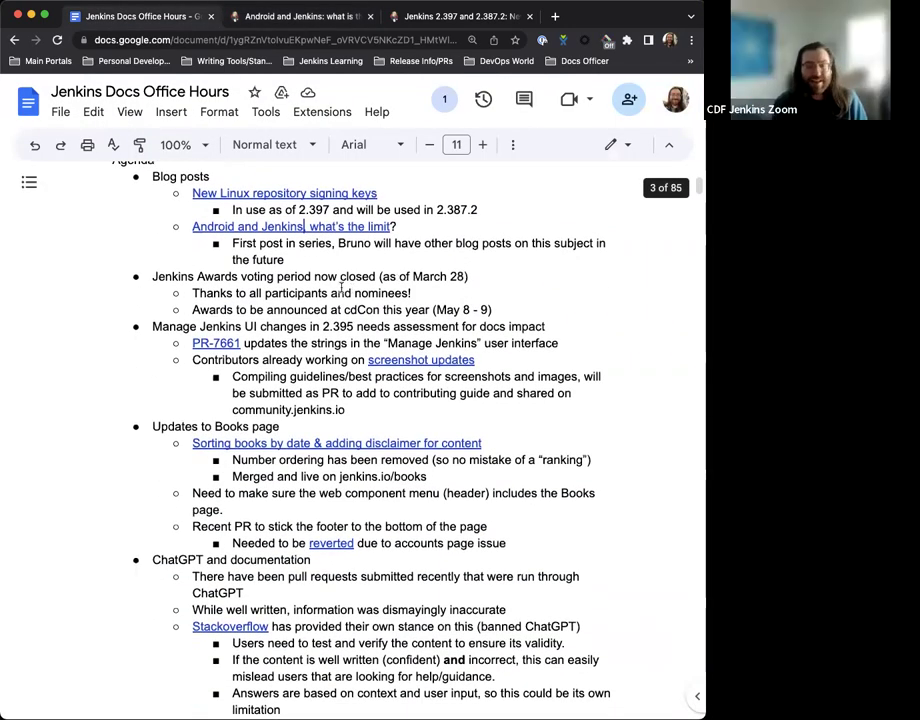
scroll(340, 287, "up", 1)
scroll(460, 277, "down", 2)
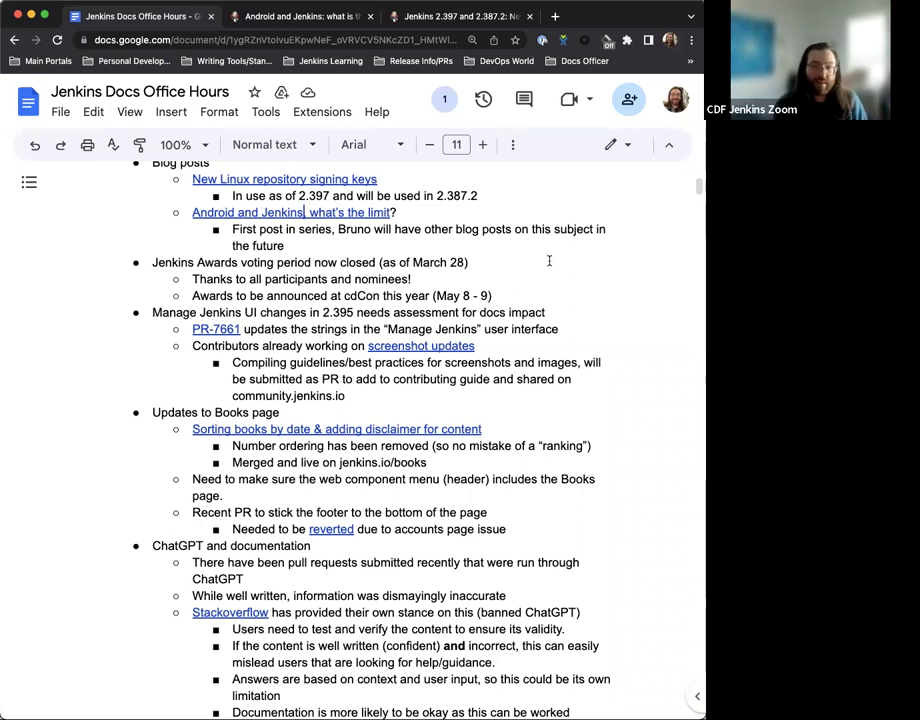
scroll(552, 269, "down", 1)
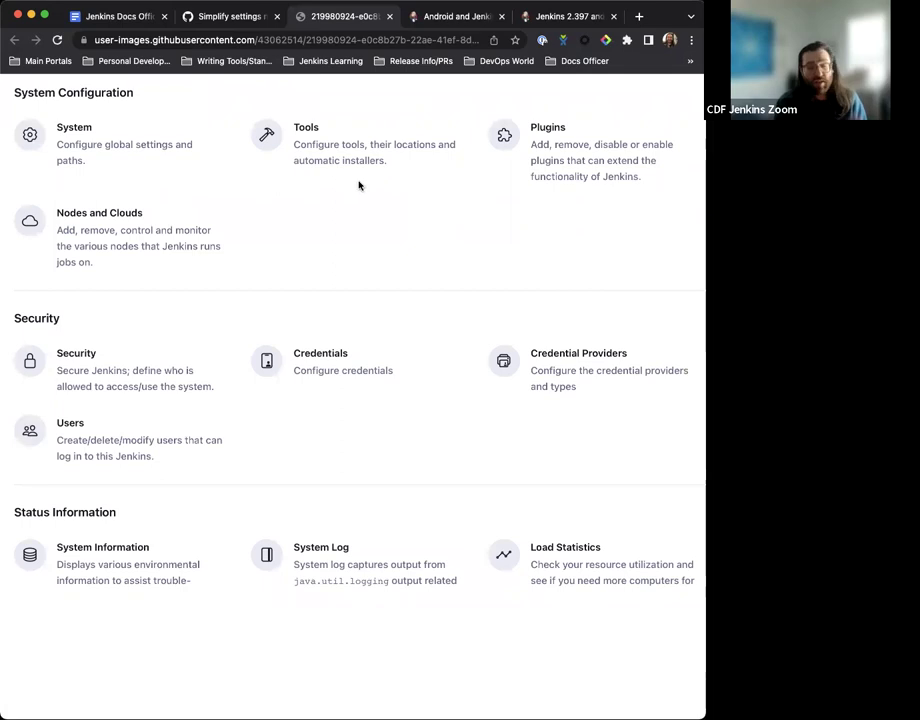
Step: From the notes, open the linked 'Managing plugins screenshot update' pull request #6159
left_click(229, 17)
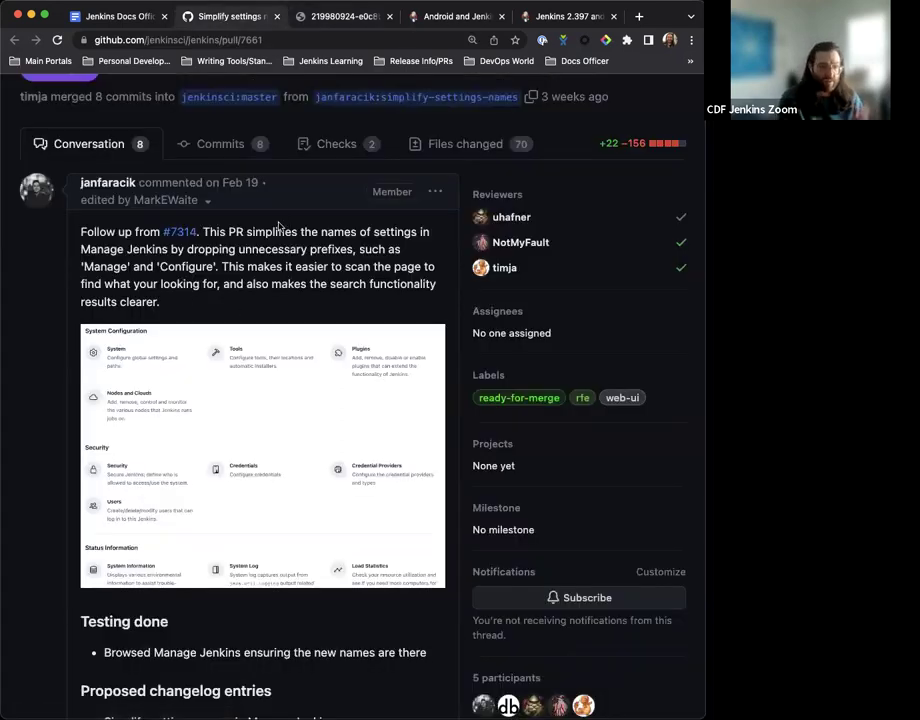
scroll(275, 265, "up", 1)
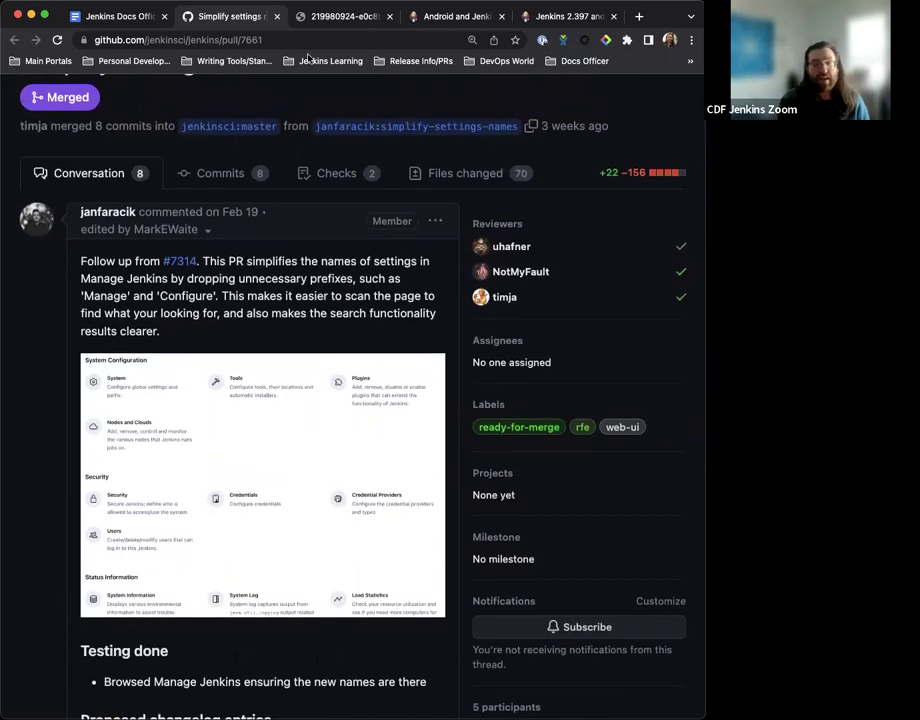
left_click(125, 14)
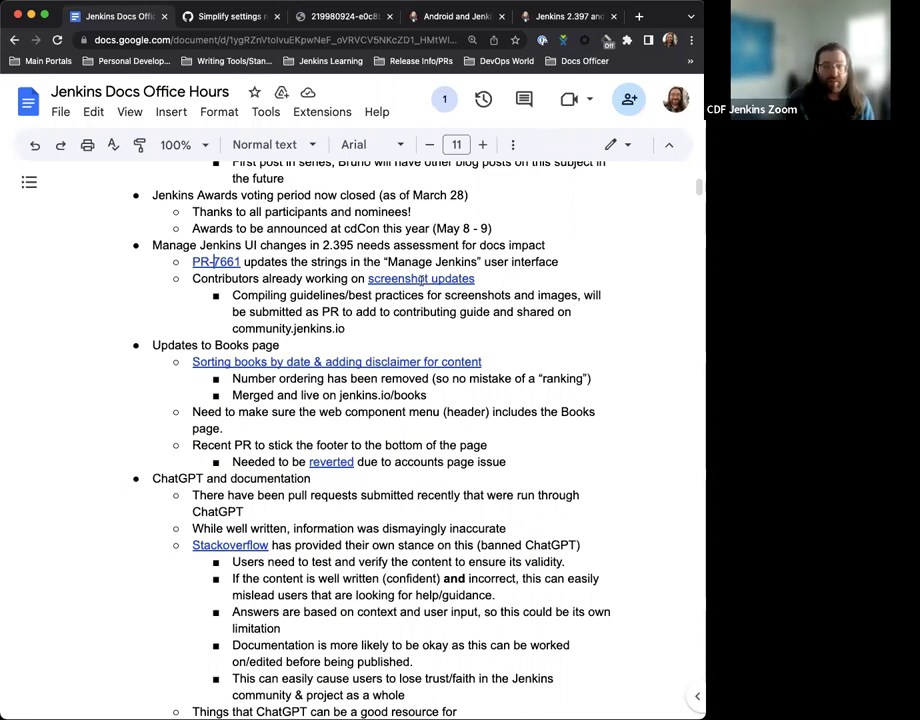
left_click(424, 279)
left_click(448, 310)
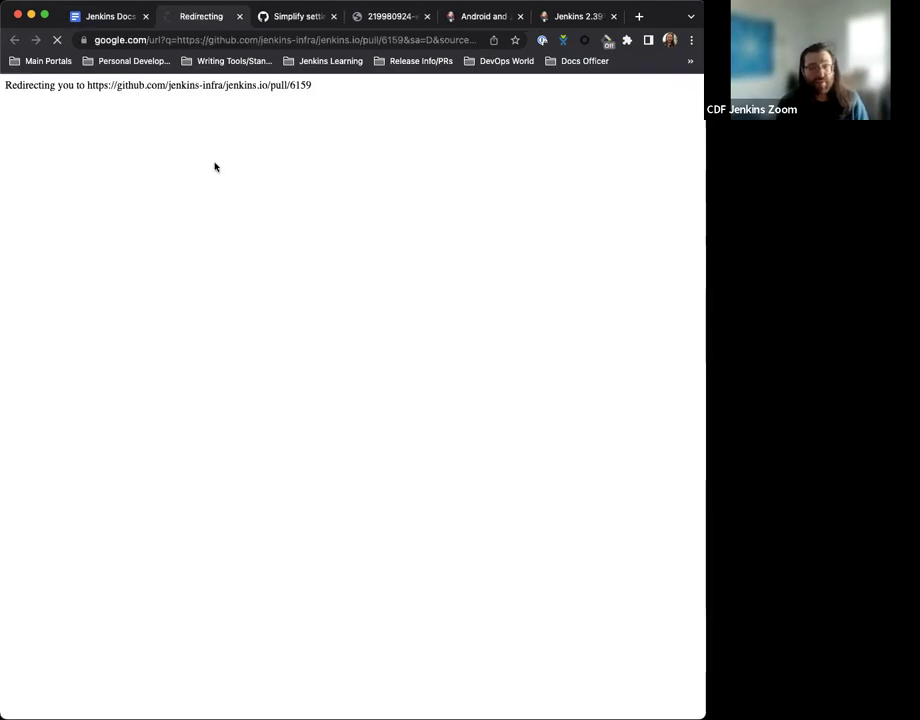
Step: Review the deleted and added Plugin Manager screenshots under Files changed
scroll(258, 300, "down", 3)
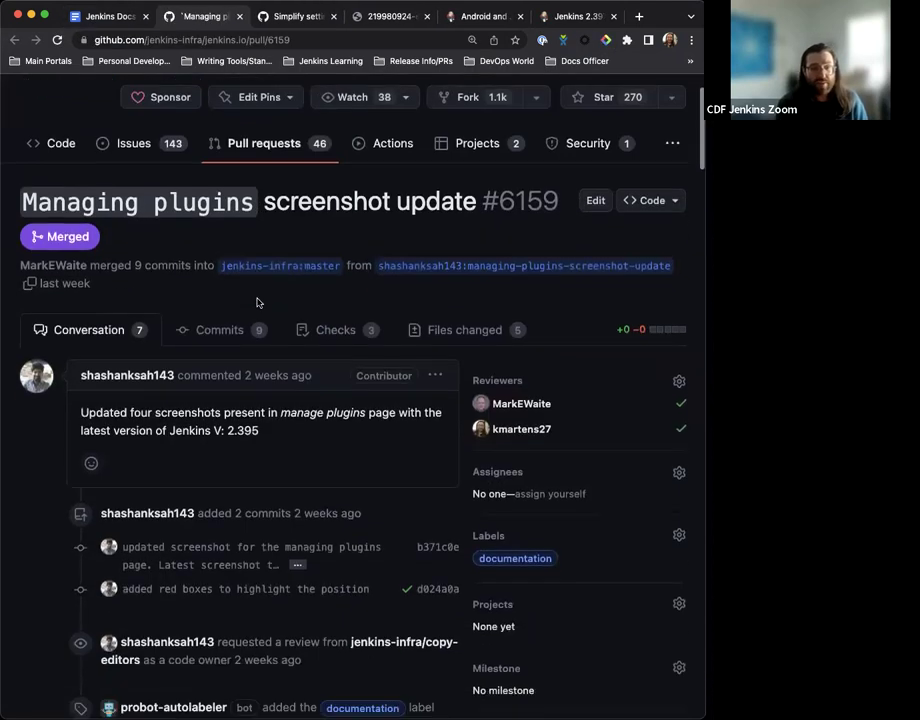
left_click(487, 258)
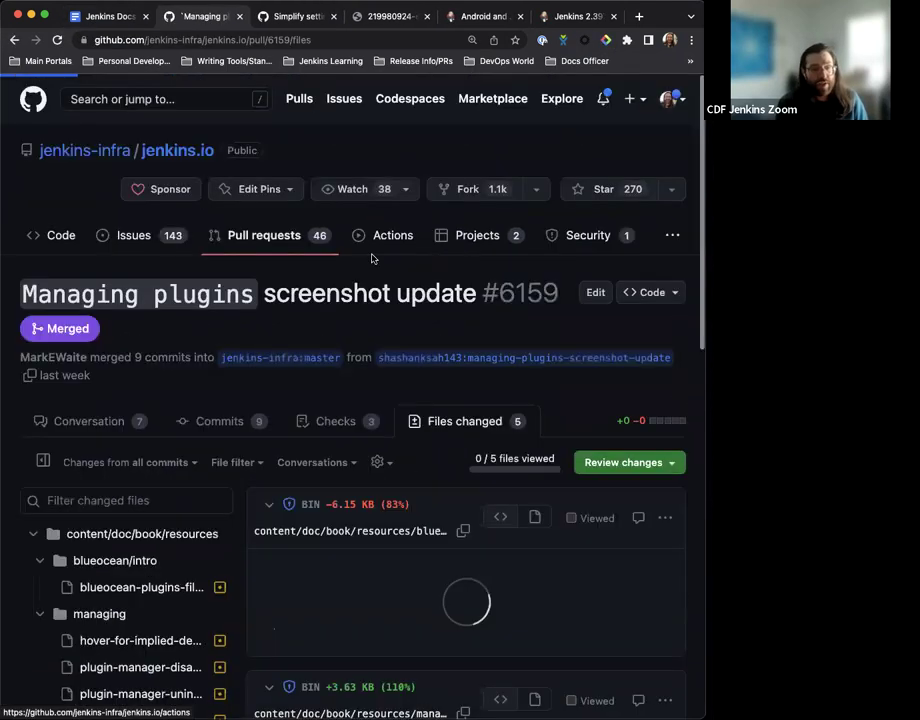
scroll(234, 280, "down", 5)
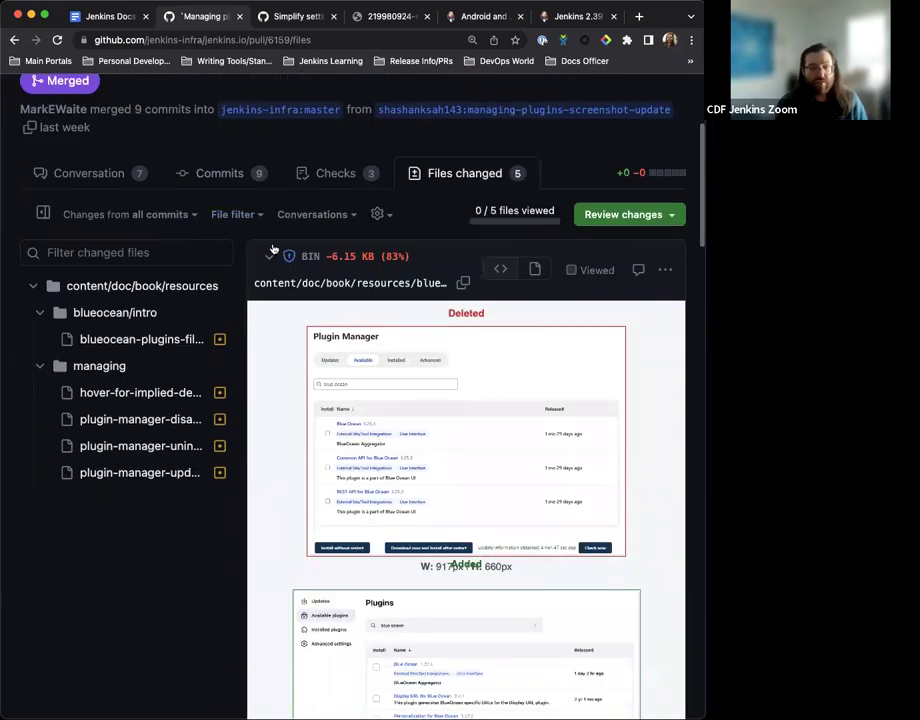
scroll(509, 326, "down", 1)
scroll(509, 326, "down", 2)
scroll(509, 326, "down", 3)
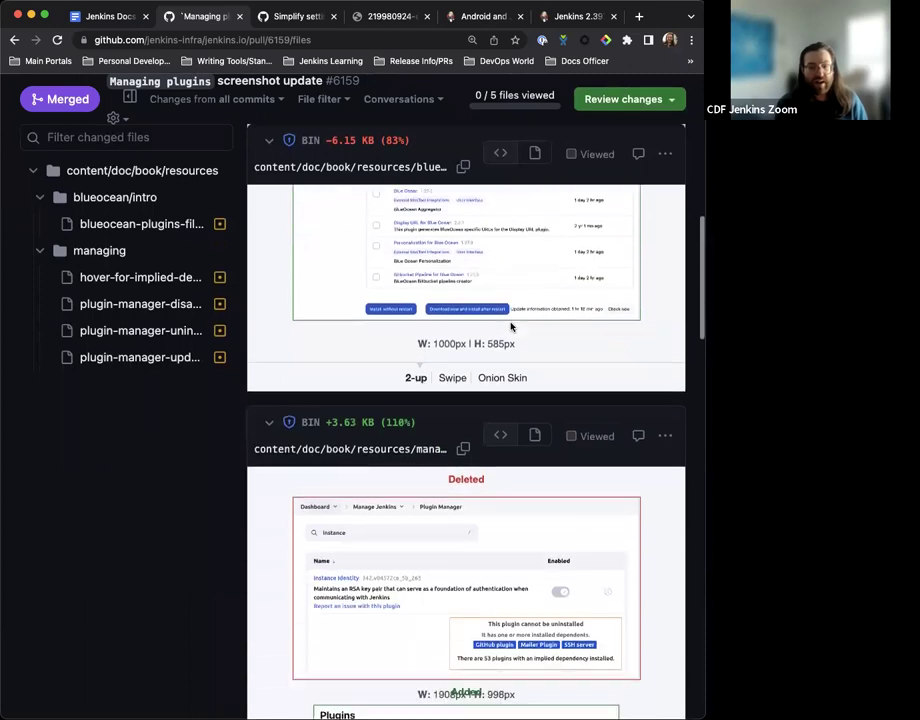
scroll(511, 326, "down", 5)
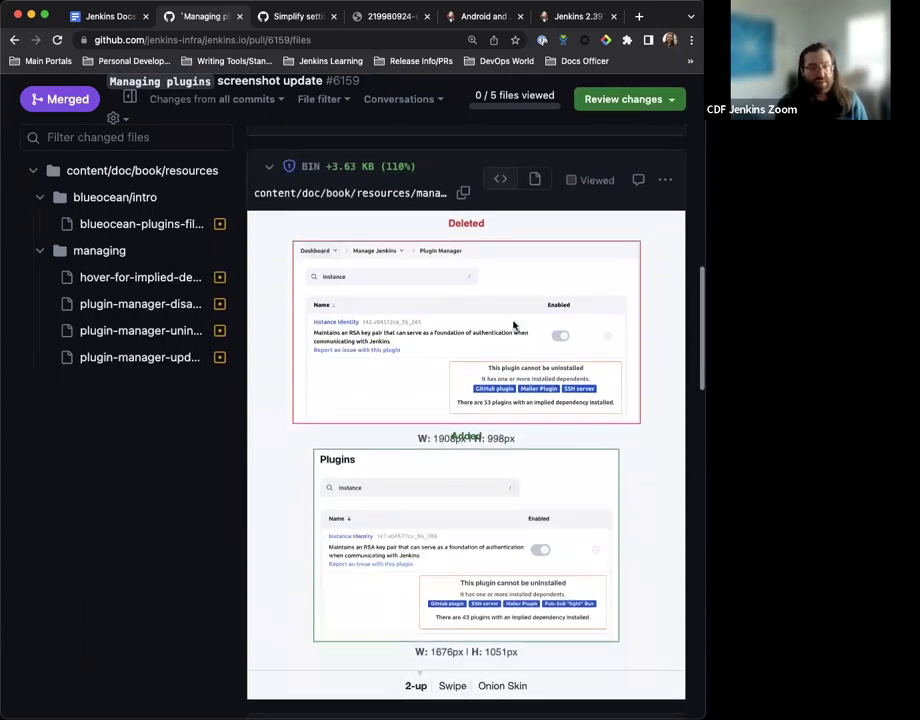
scroll(464, 347, "up", 10)
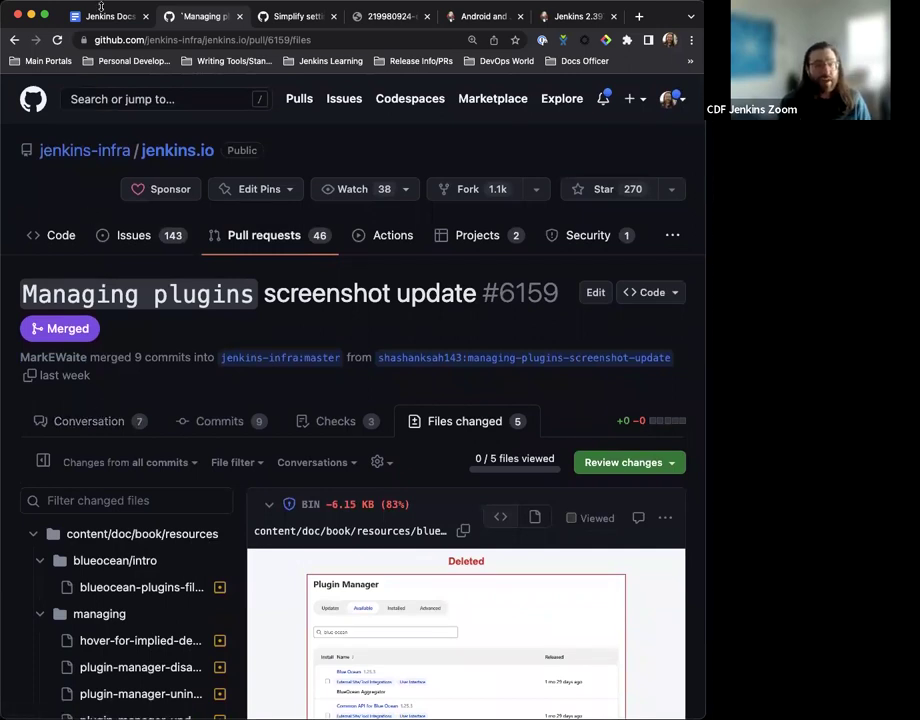
Step: Return to the notes, place the cursor after community.jenkins.io, and scroll to the Books page item
left_click(101, 12)
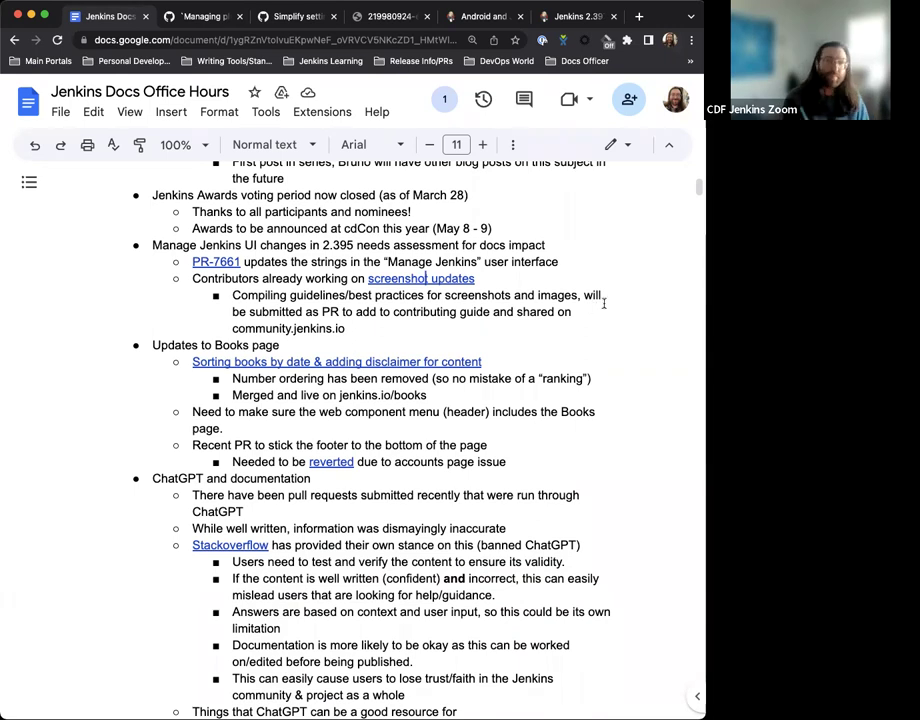
scroll(458, 337, "down", 1)
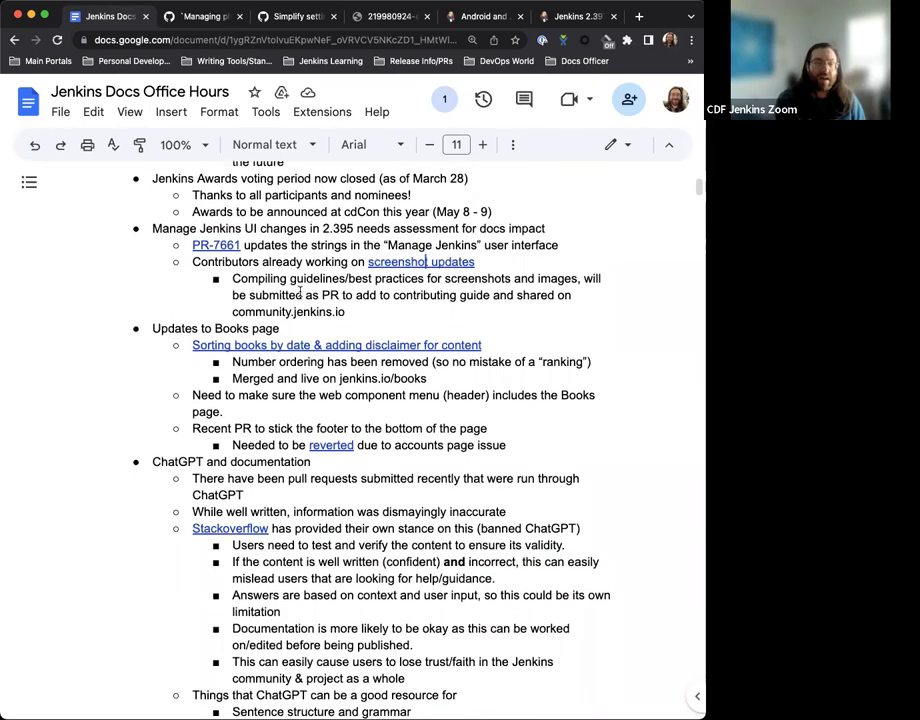
left_click(350, 311)
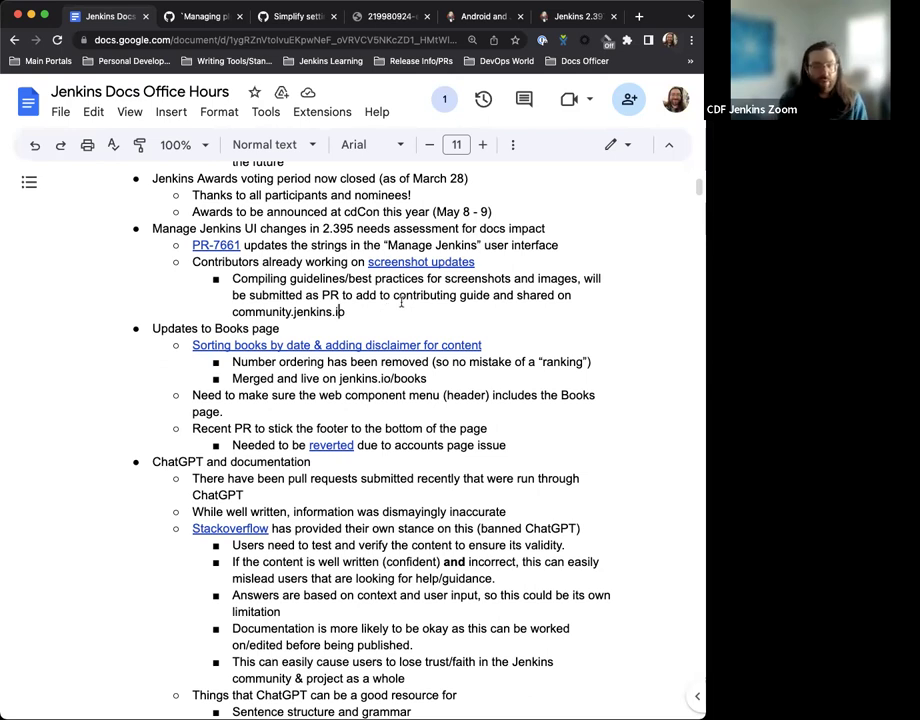
left_click(395, 308)
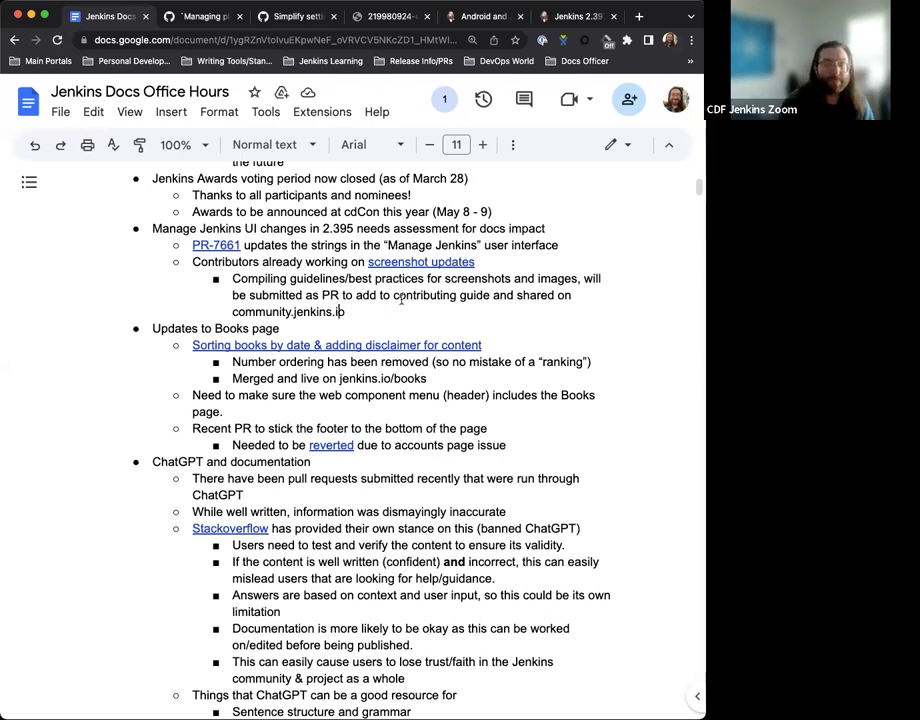
scroll(400, 300, "down", 1)
scroll(392, 258, "down", 2)
scroll(305, 263, "down", 1)
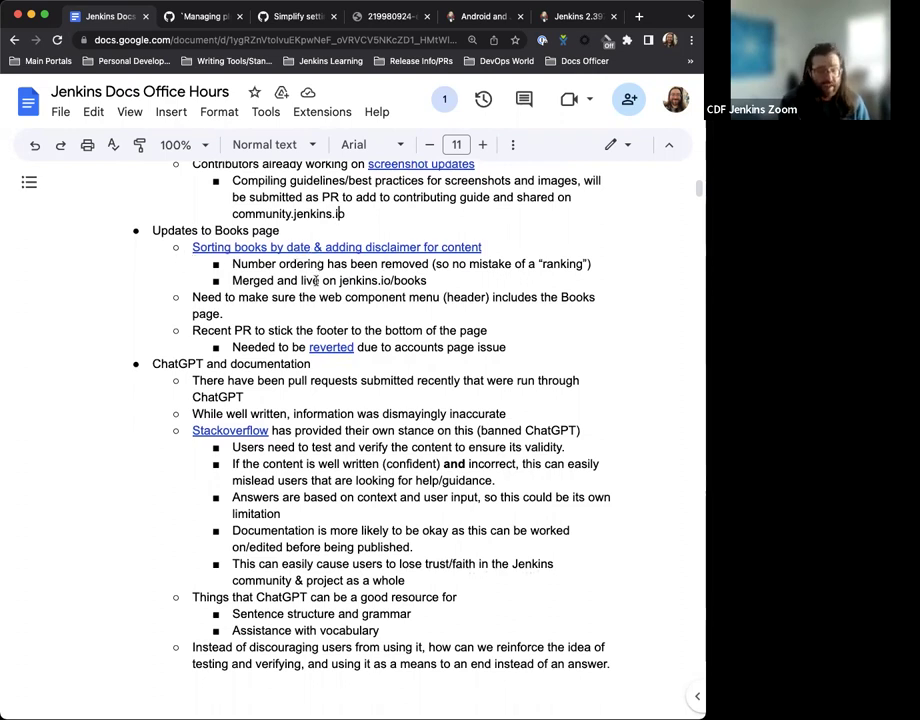
Step: Load jenkins.io/books in a new tab, starting at Hands-on Pipeline as YAML with Jenkins
left_click(638, 16)
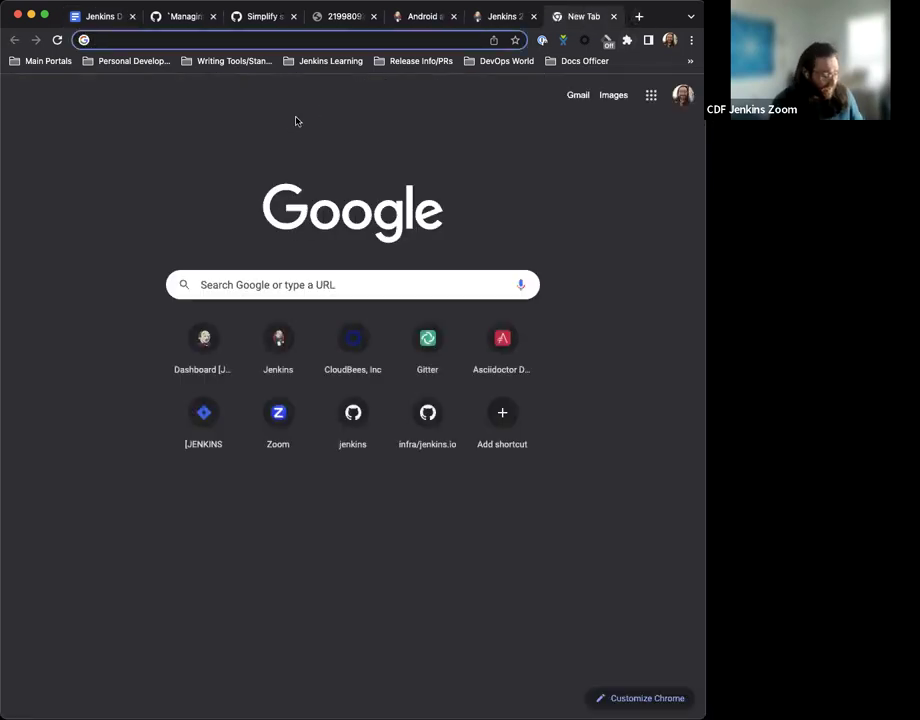
type("jenkins.io/")
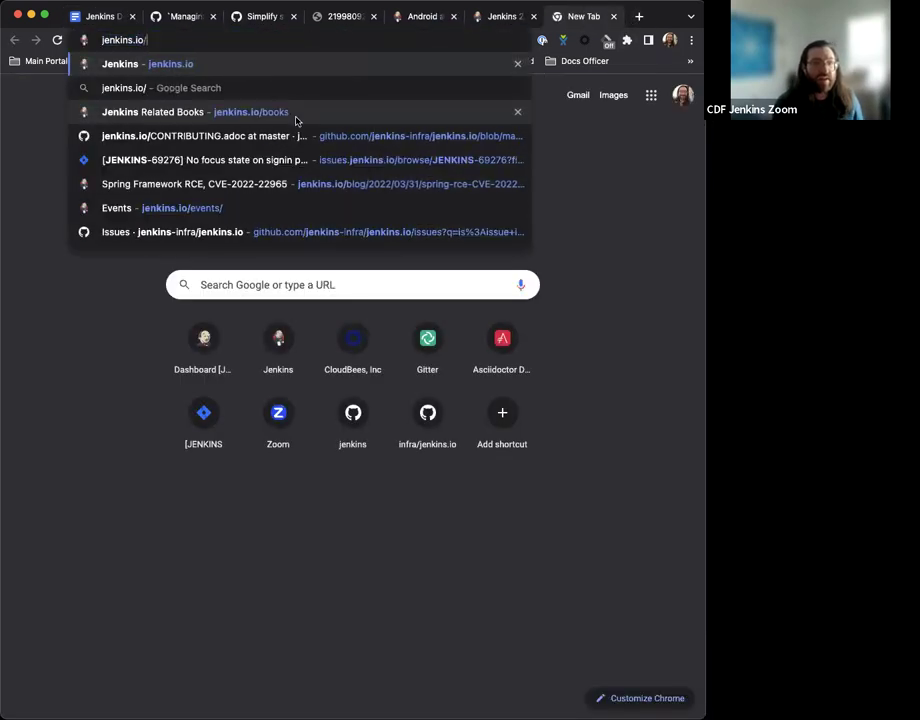
type("books")
left_click(295, 116)
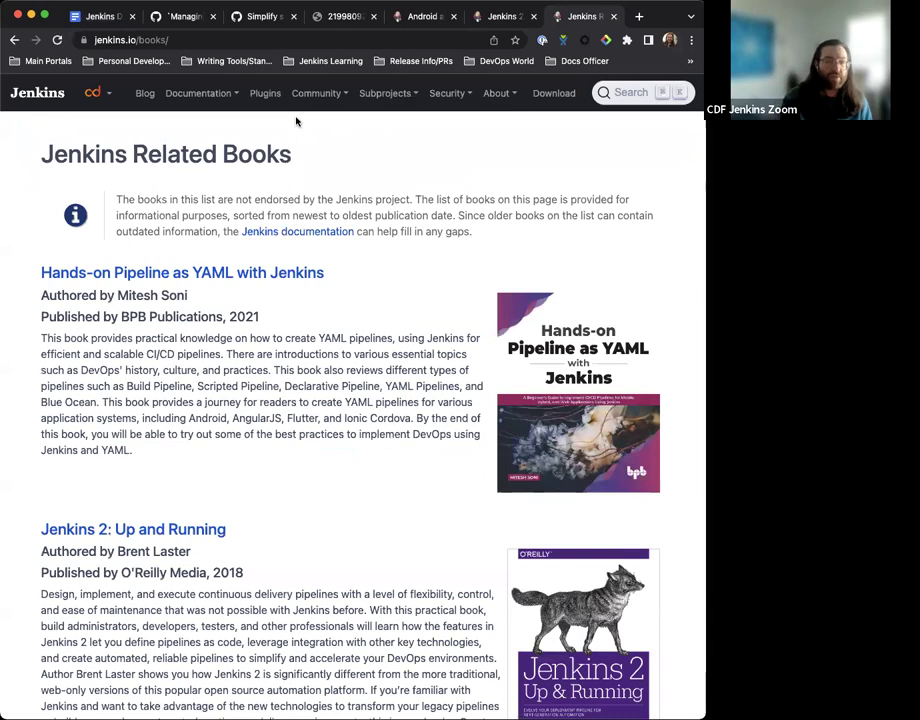
scroll(253, 269, "down", 1)
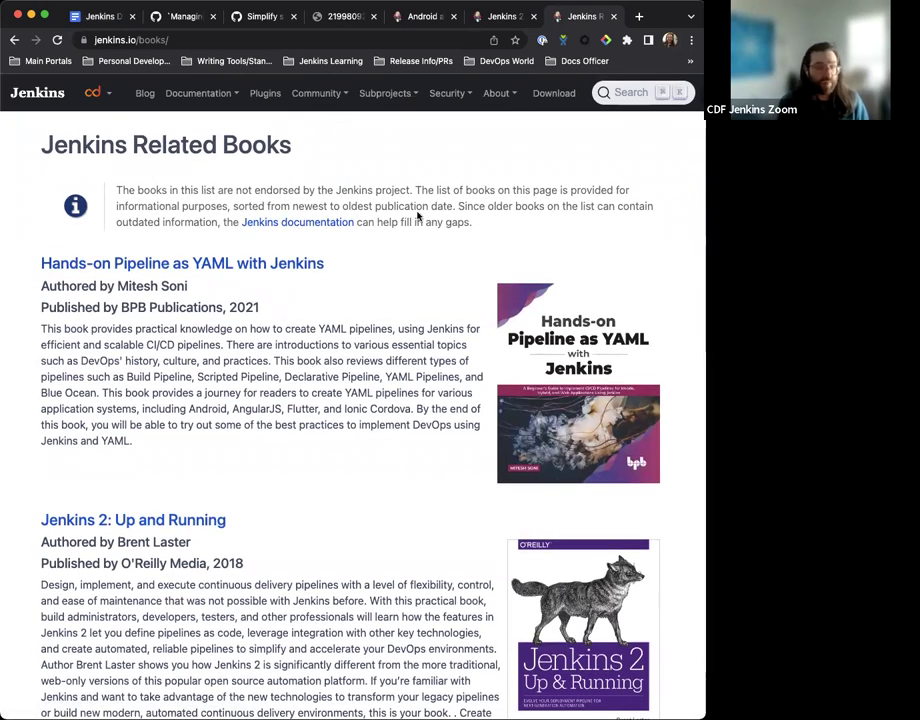
scroll(380, 300, "down", 3)
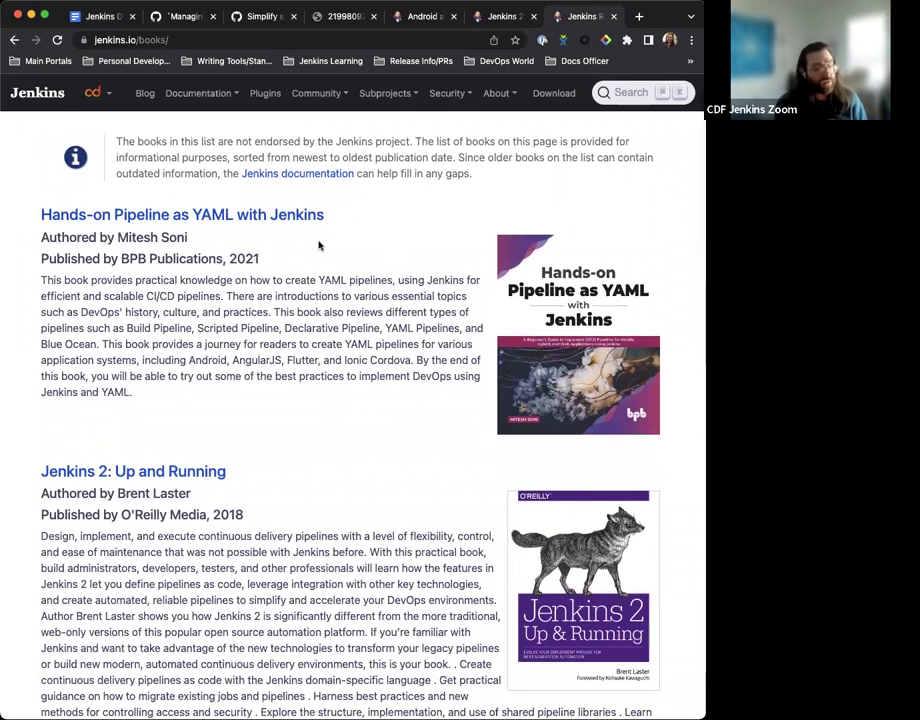
scroll(319, 245, "down", 2)
scroll(319, 245, "up", 5)
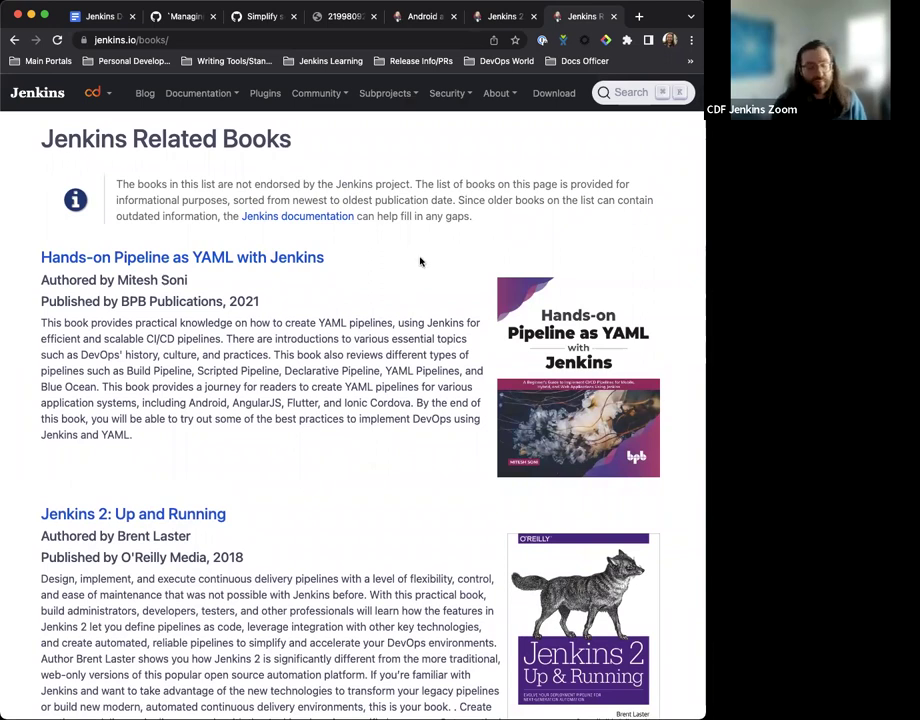
scroll(383, 262, "down", 3)
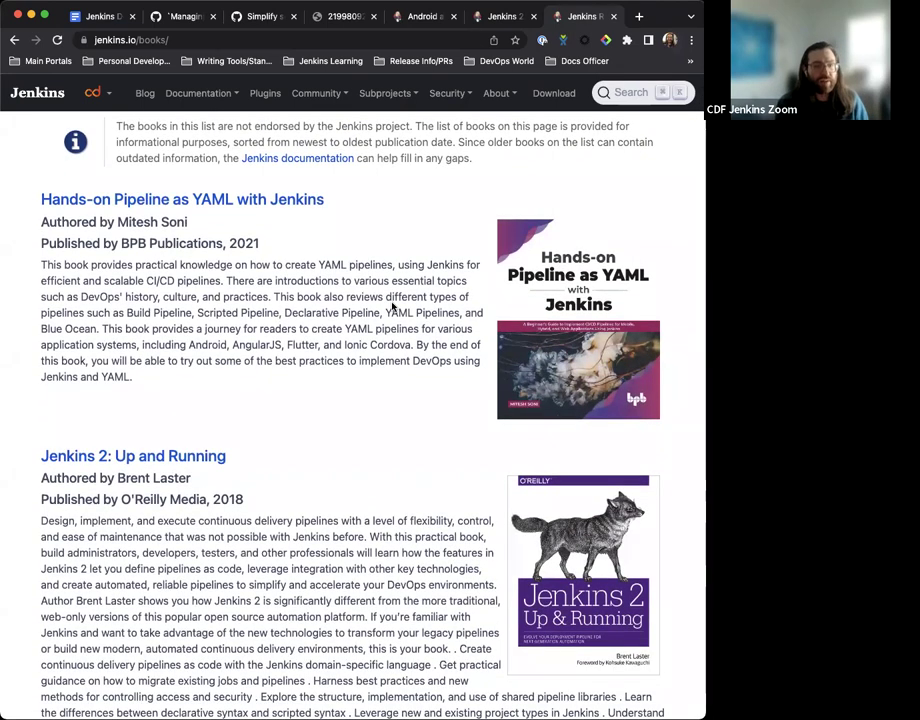
Step: Scroll through the rest of the newest-first book list and its disclaimer
scroll(395, 308, "down", 1)
scroll(393, 307, "down", 2)
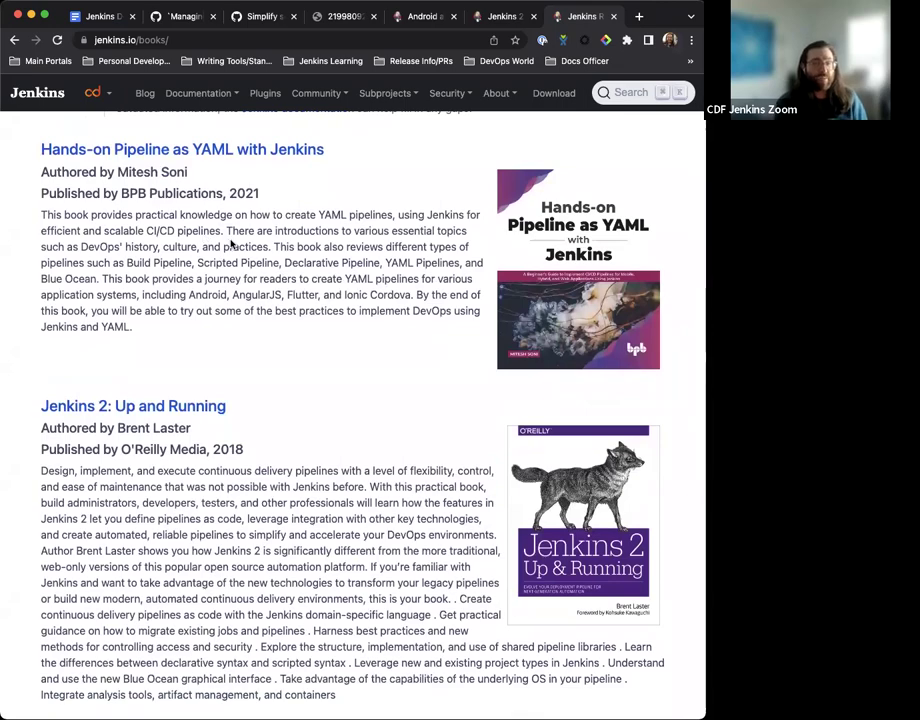
scroll(245, 245, "down", 2)
scroll(232, 243, "down", 10)
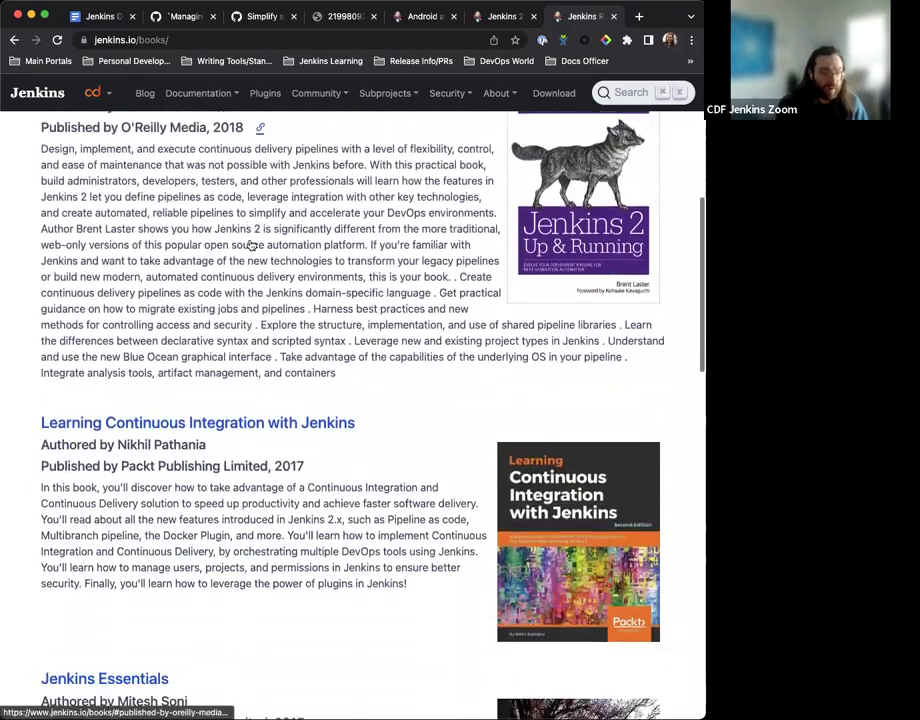
scroll(300, 246, "up", 10)
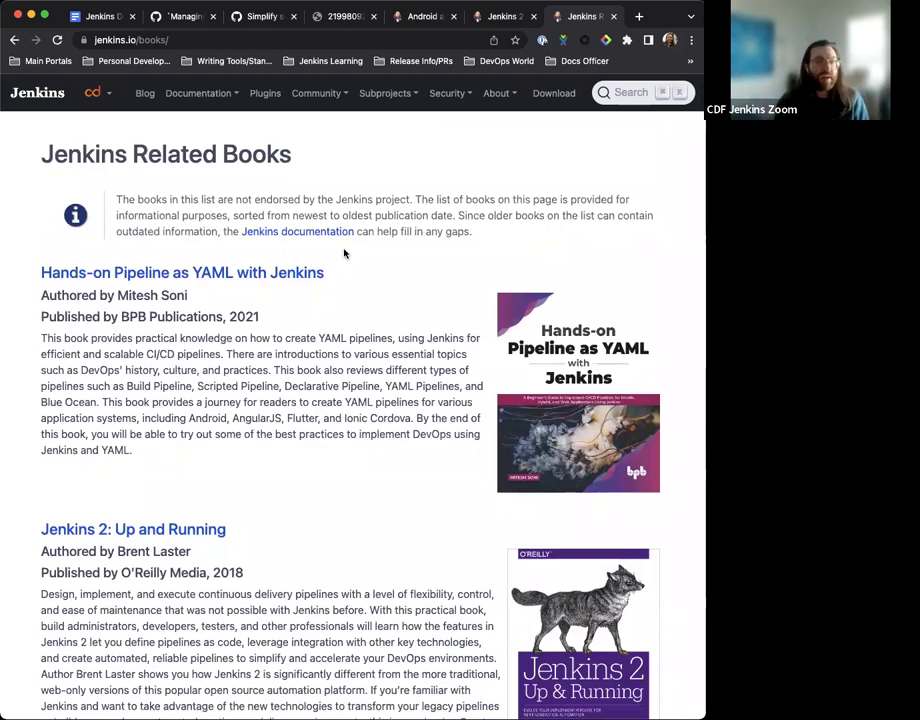
scroll(340, 300, "down", 2)
scroll(346, 308, "down", 5)
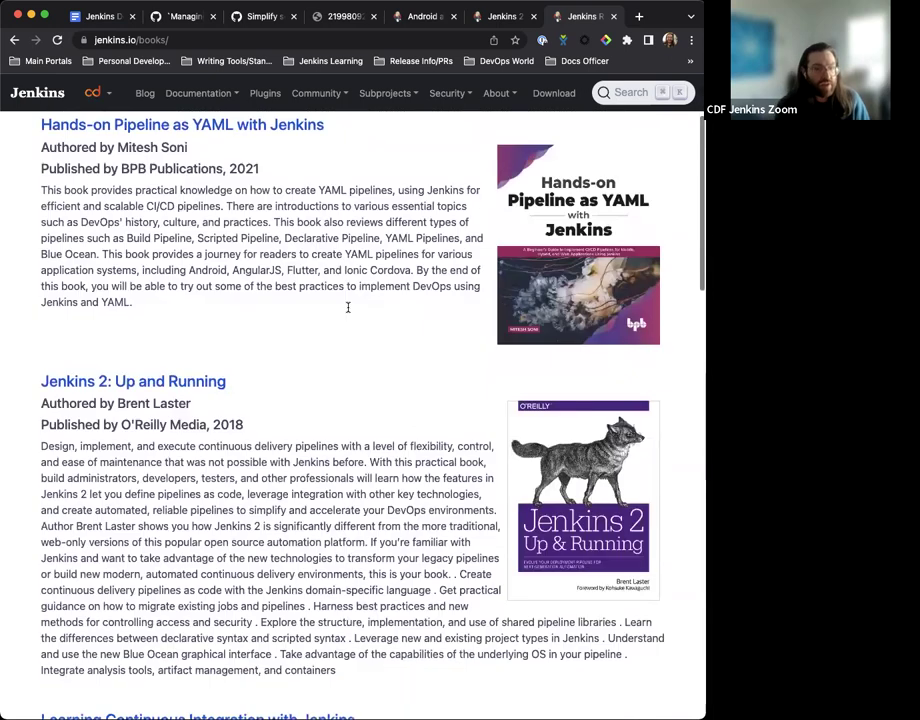
scroll(343, 307, "up", 6)
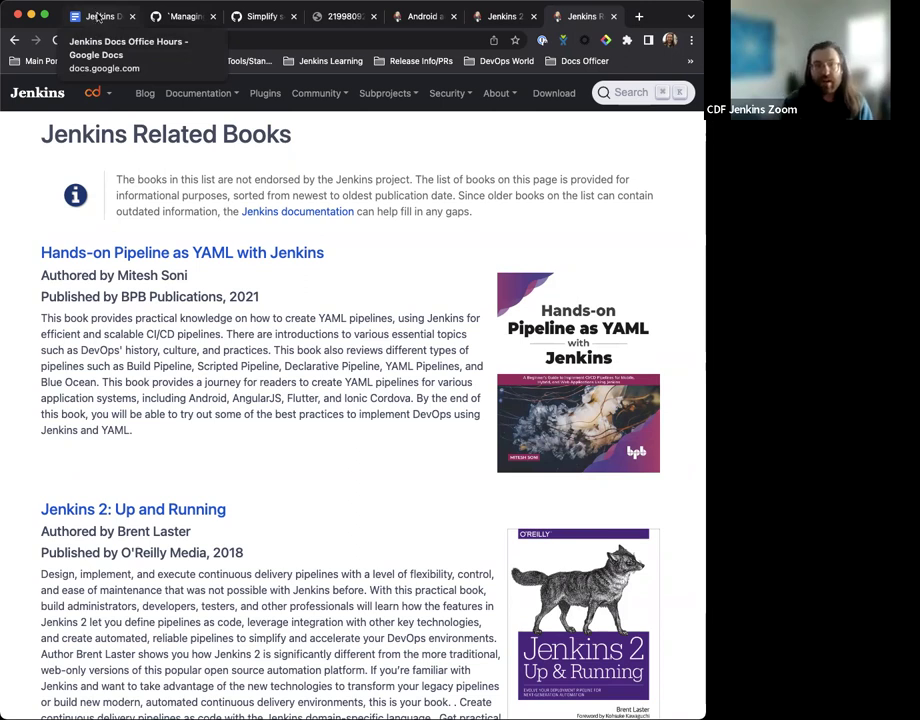
Step: Switch to the notes at the Updates to Books page and ChatGPT and documentation items
left_click(98, 16)
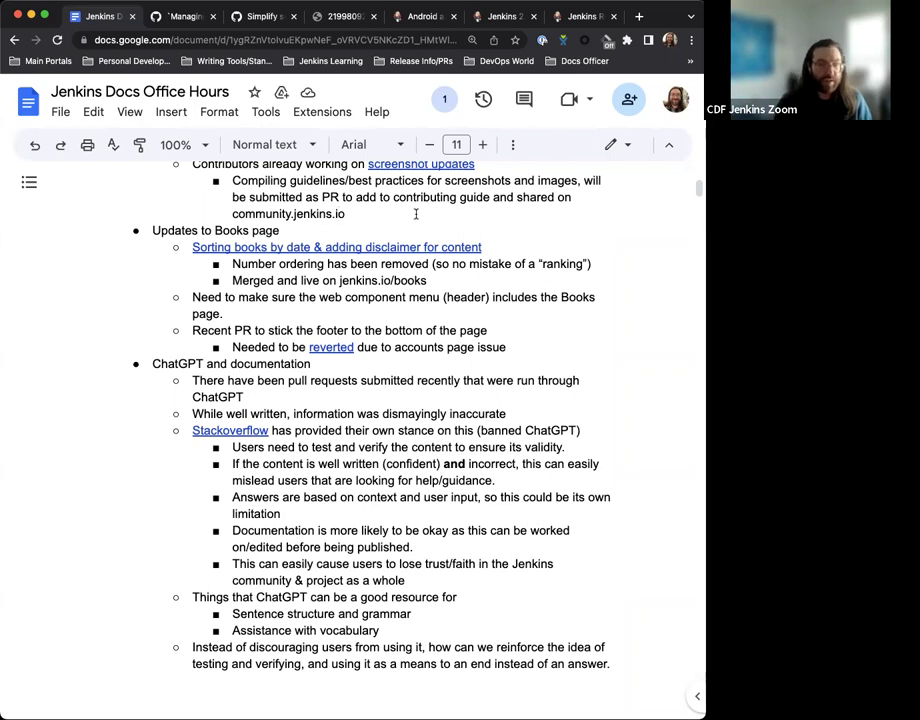
scroll(493, 262, "down", 2)
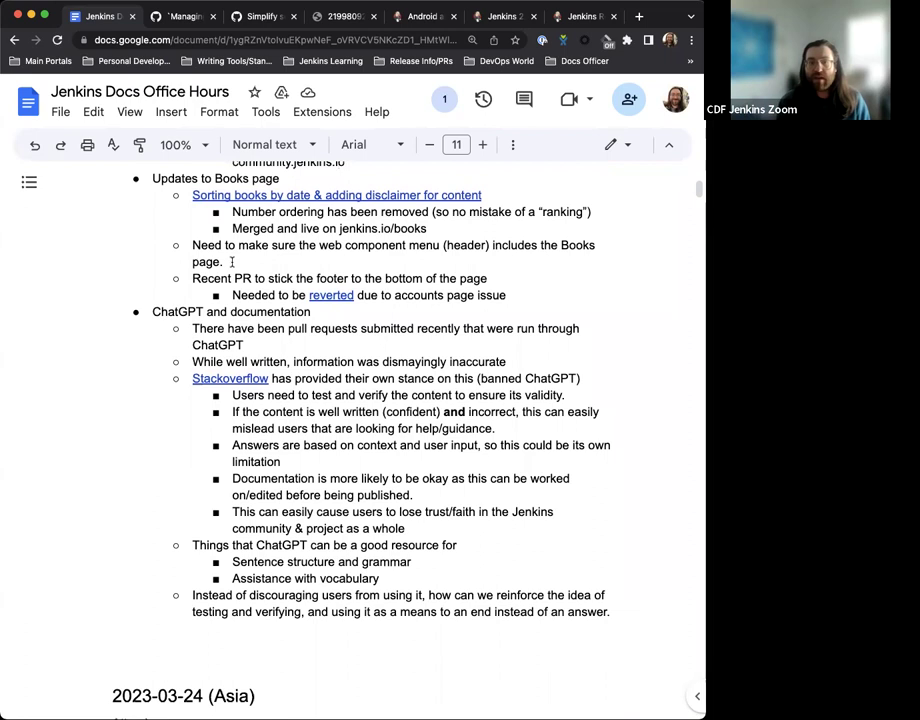
scroll(236, 262, "up", 1)
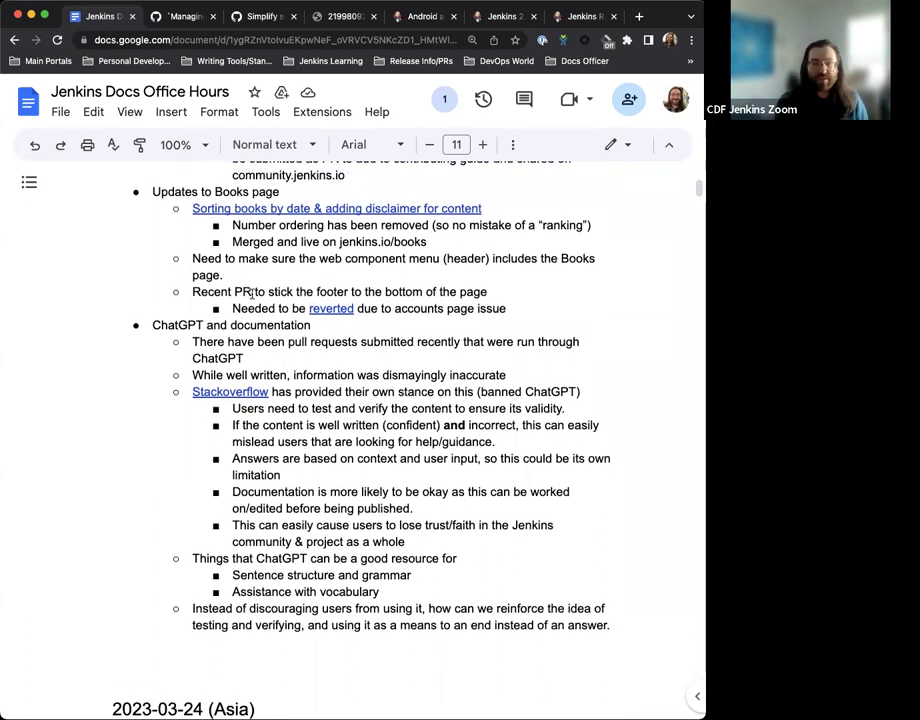
Step: Show the Jenkins Related Books page footer, then settle back on the ChatGPT notes in Google Docs
left_click(587, 15)
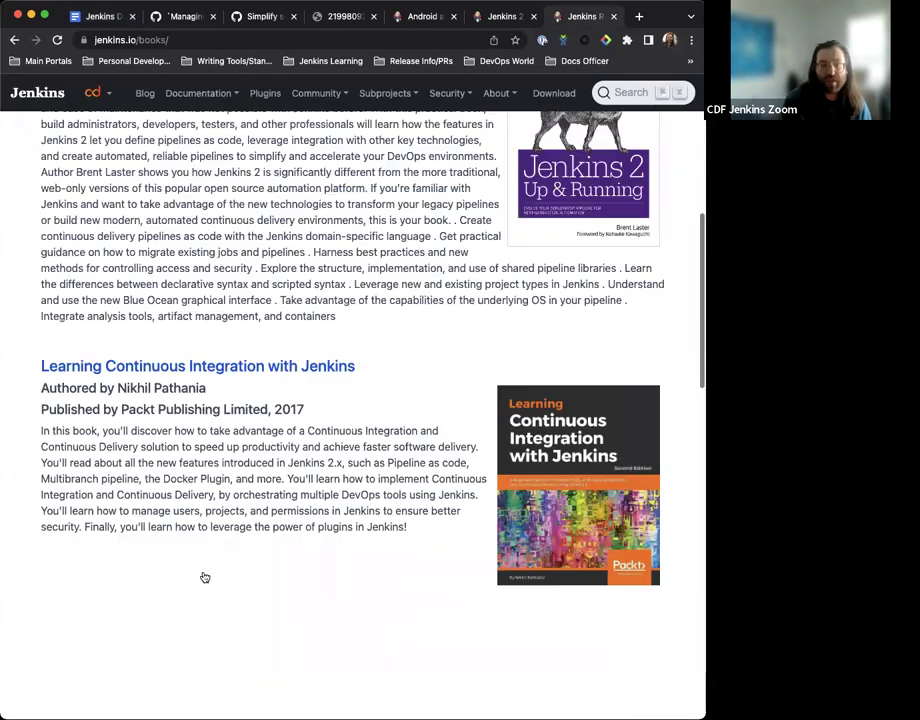
scroll(205, 578, "down", 10)
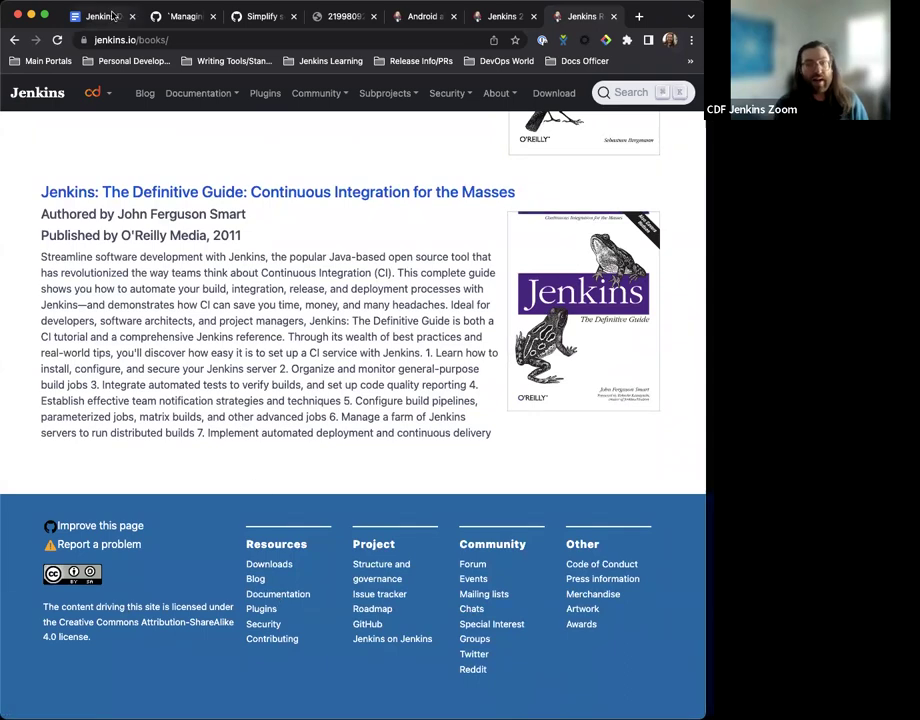
left_click(113, 14)
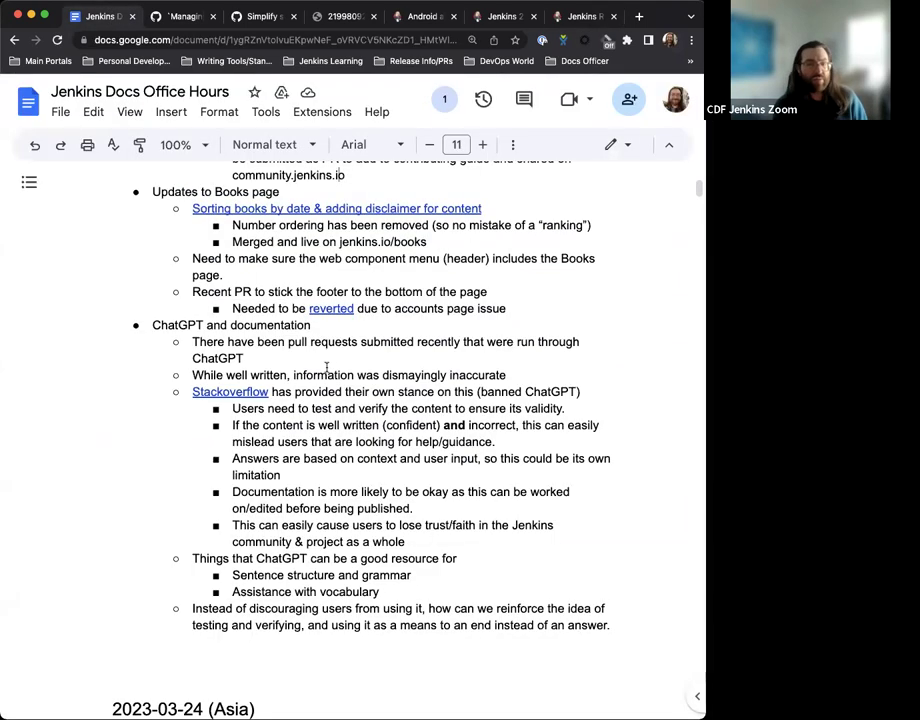
left_click(585, 16)
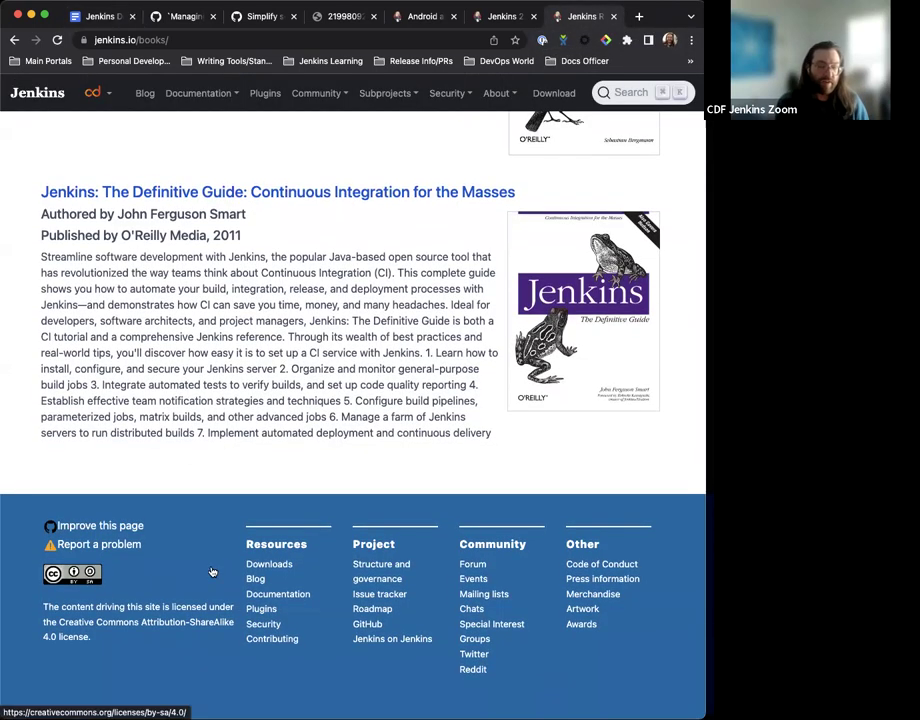
scroll(223, 569, "up", 2)
scroll(221, 567, "down", 2)
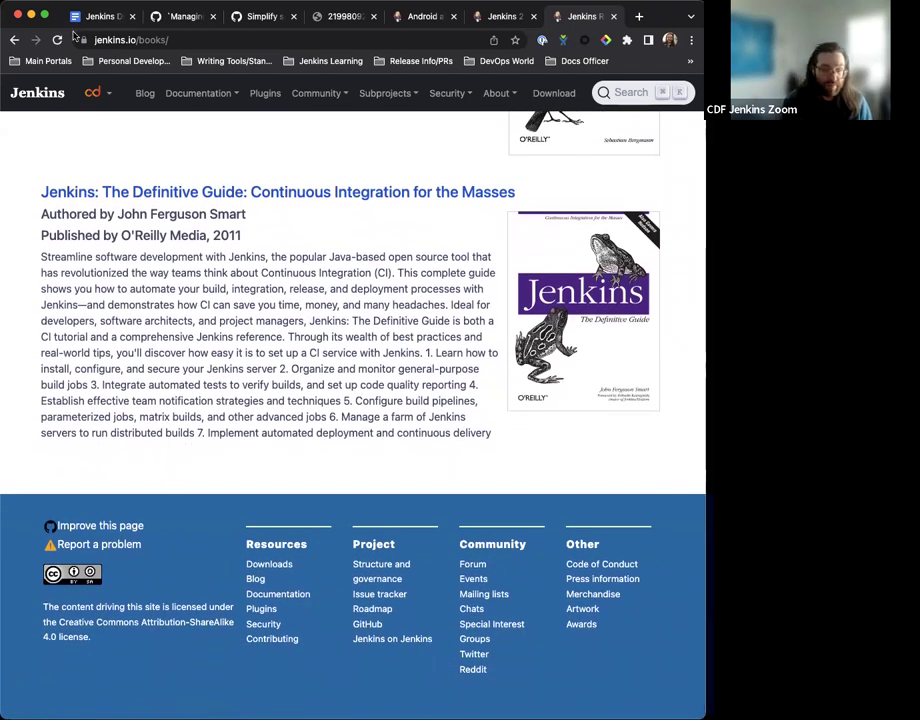
left_click(74, 17)
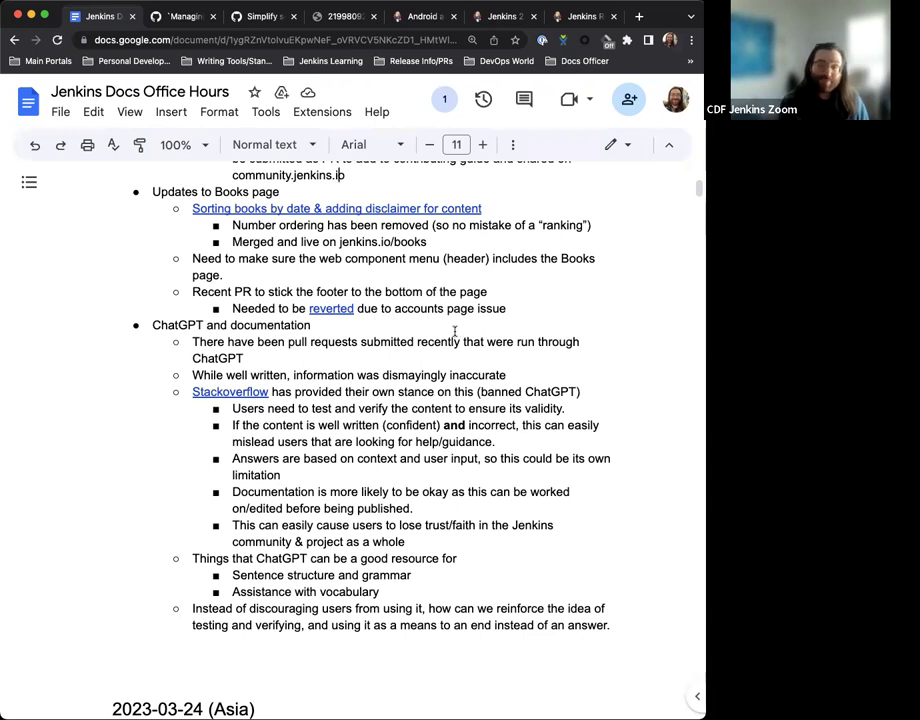
scroll(445, 332, "down", 2)
scroll(540, 310, "down", 1)
scroll(470, 285, "up", 1)
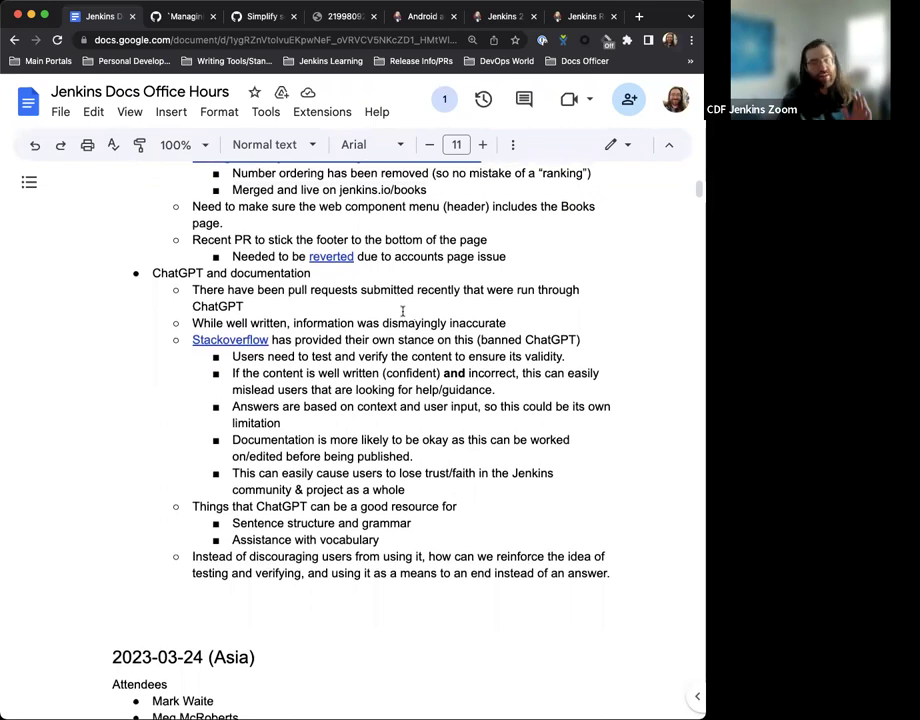
scroll(450, 294, "down", 1)
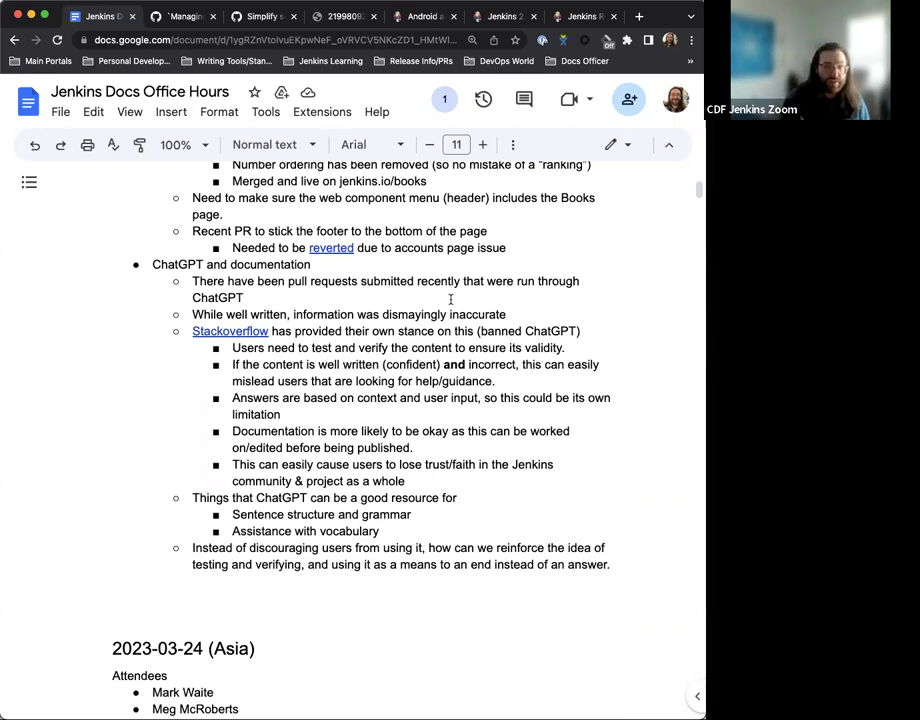
scroll(330, 283, "down", 1)
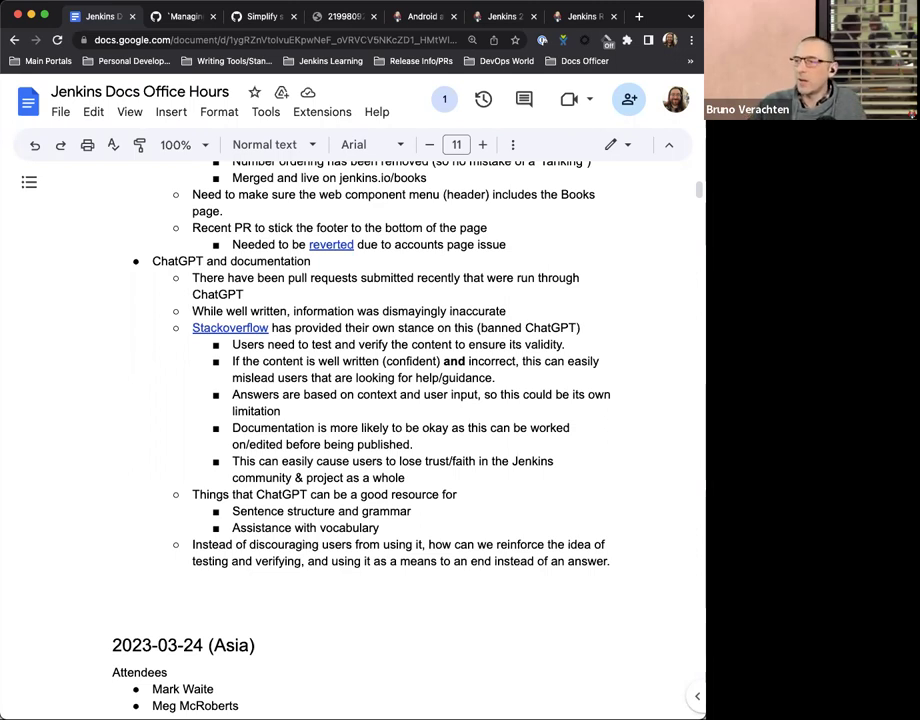
Step: Start an indented sub-bullet below the last ChatGPT point
left_click(254, 598)
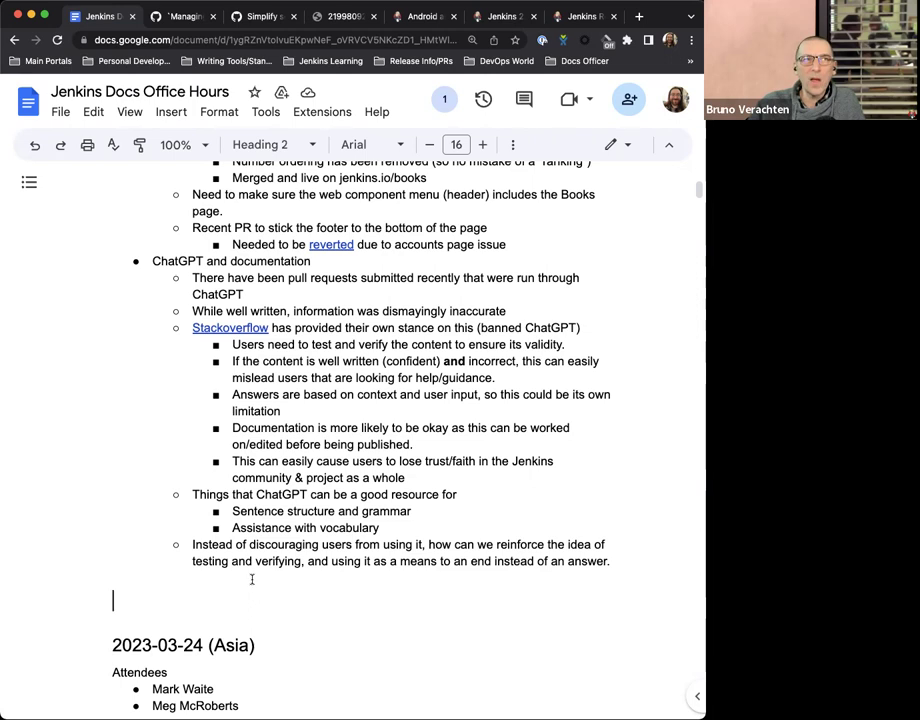
left_click(616, 561)
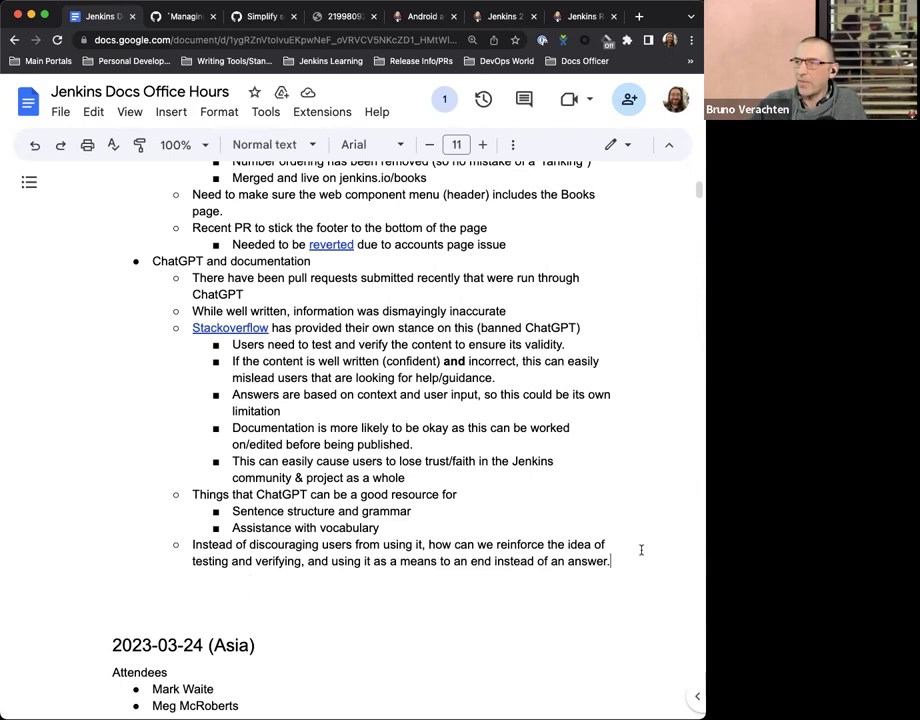
key("Return")
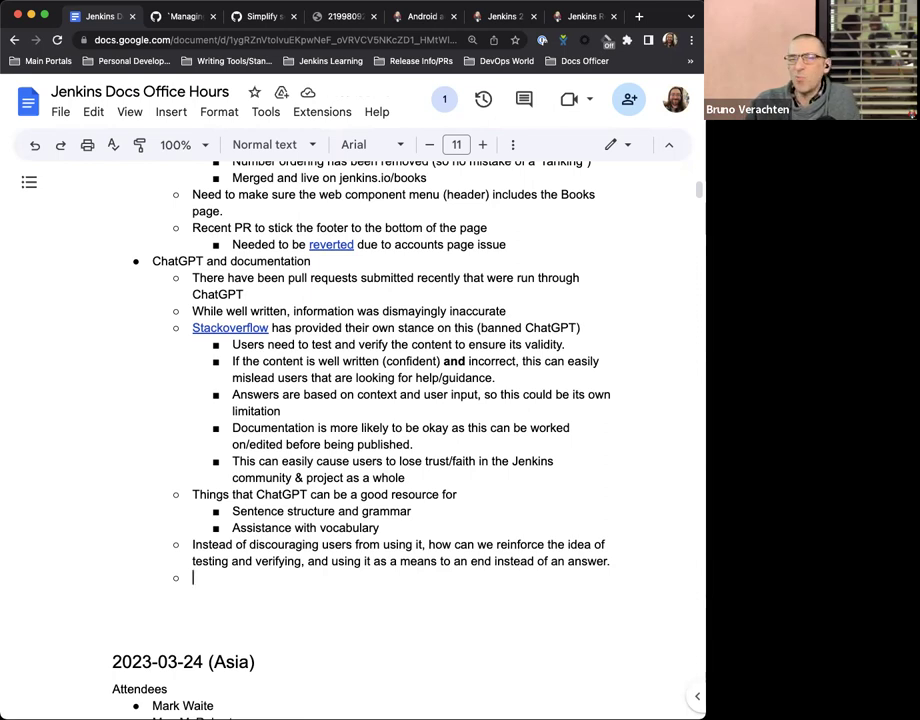
key("Tab")
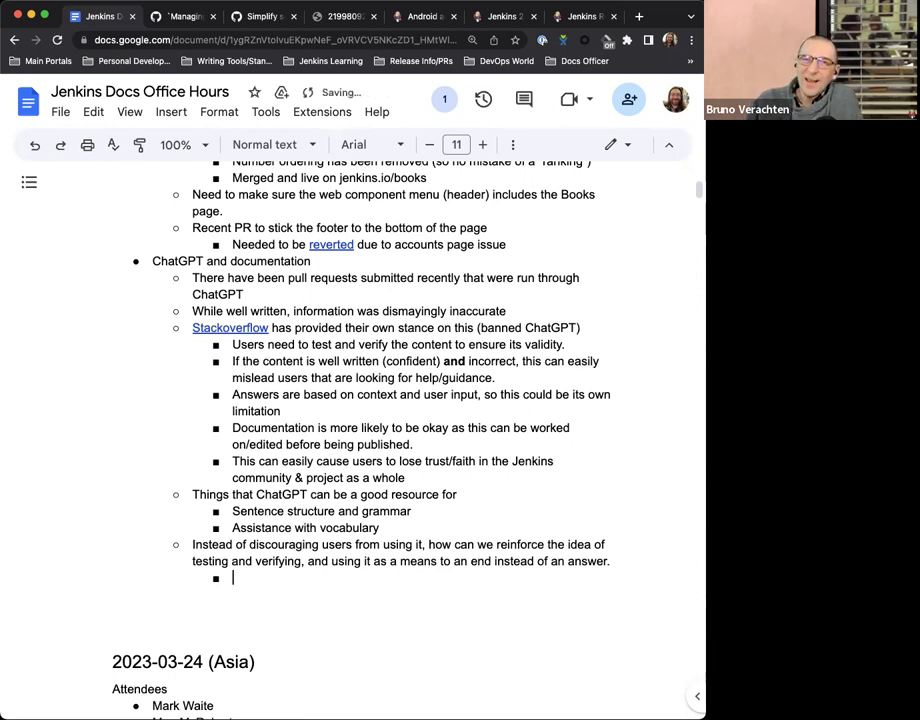
Step: Record the attendee as cautious but intrigued, since it helps get ideas together/formatted to share
type("Bruno:")
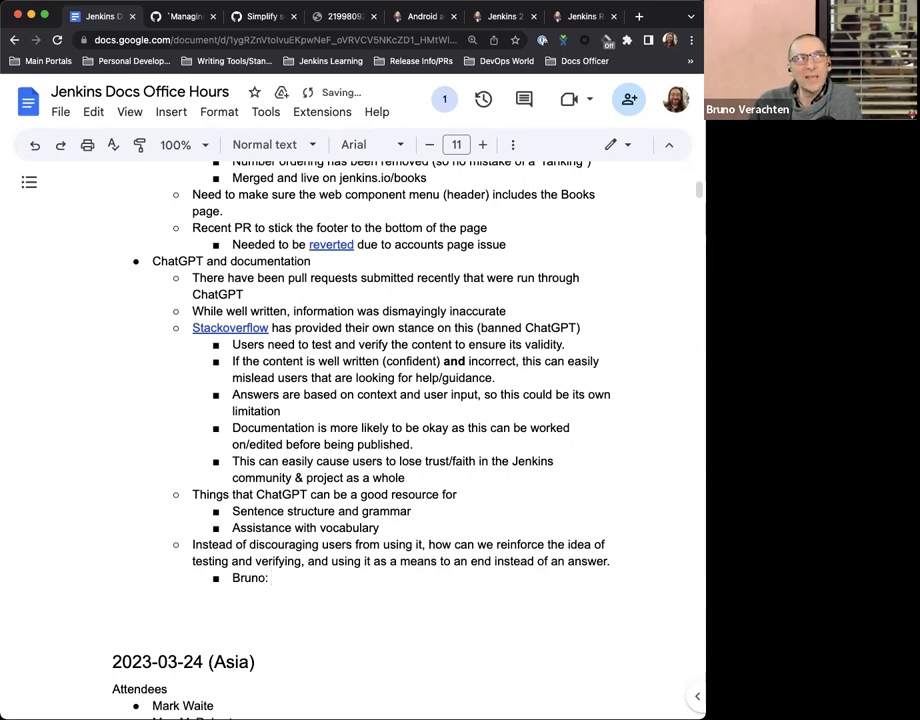
type(" cautious ")
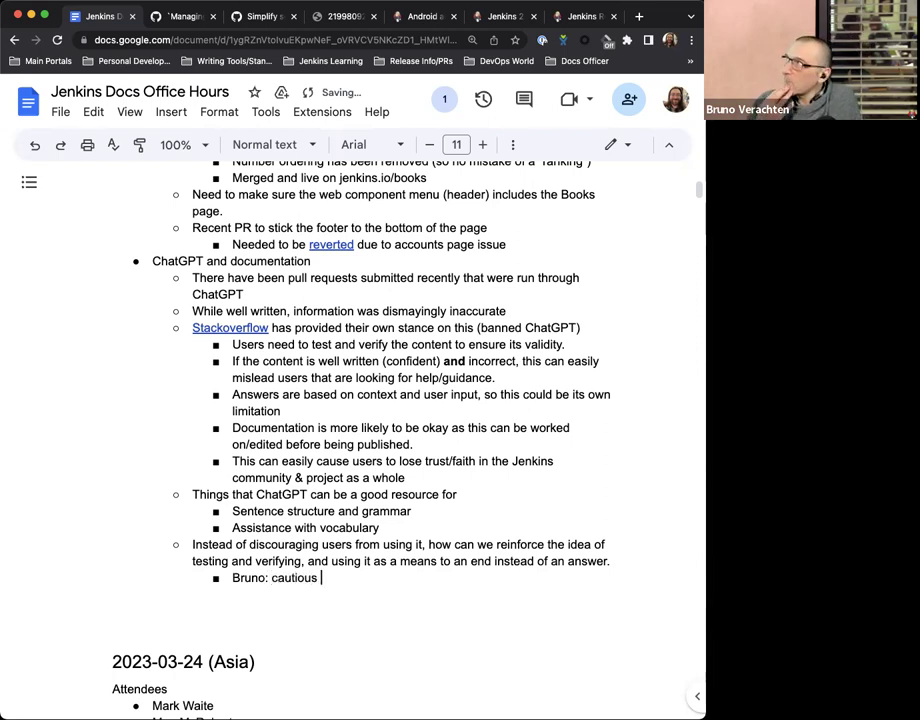
type("but in")
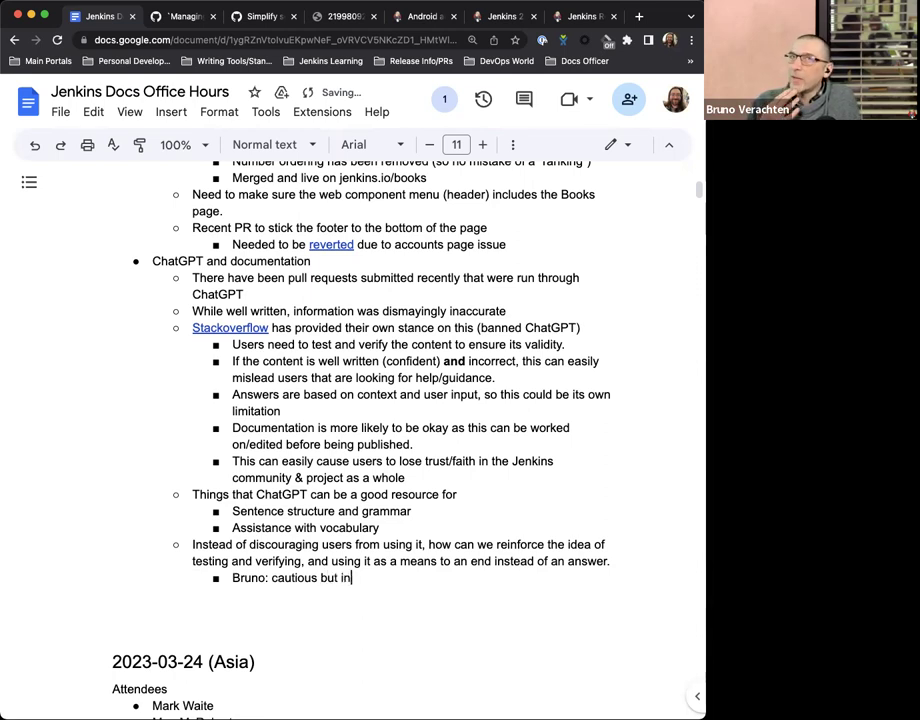
type("trigue")
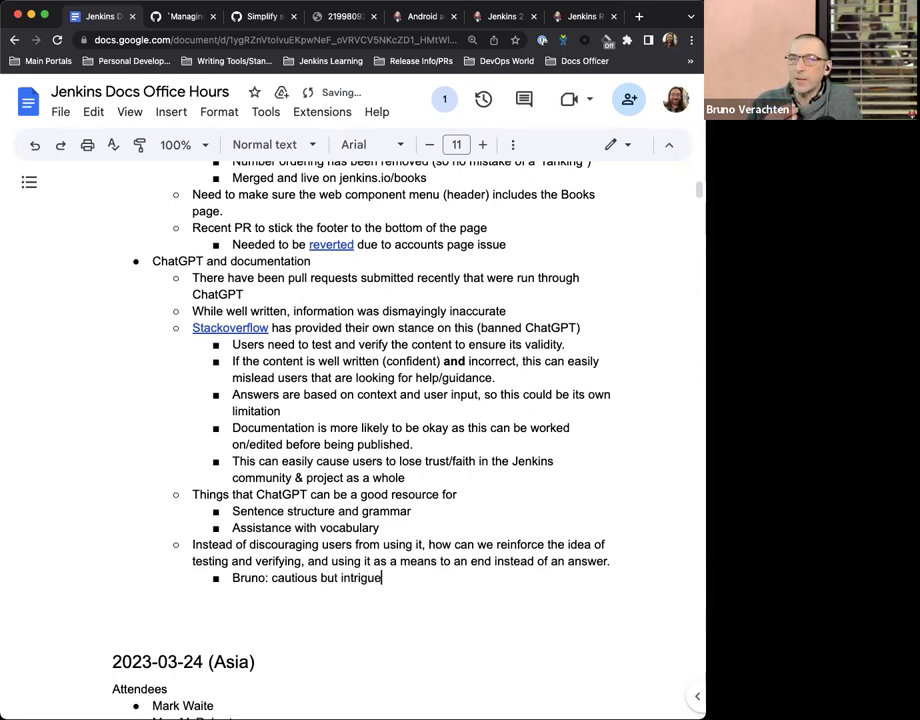
type("d,")
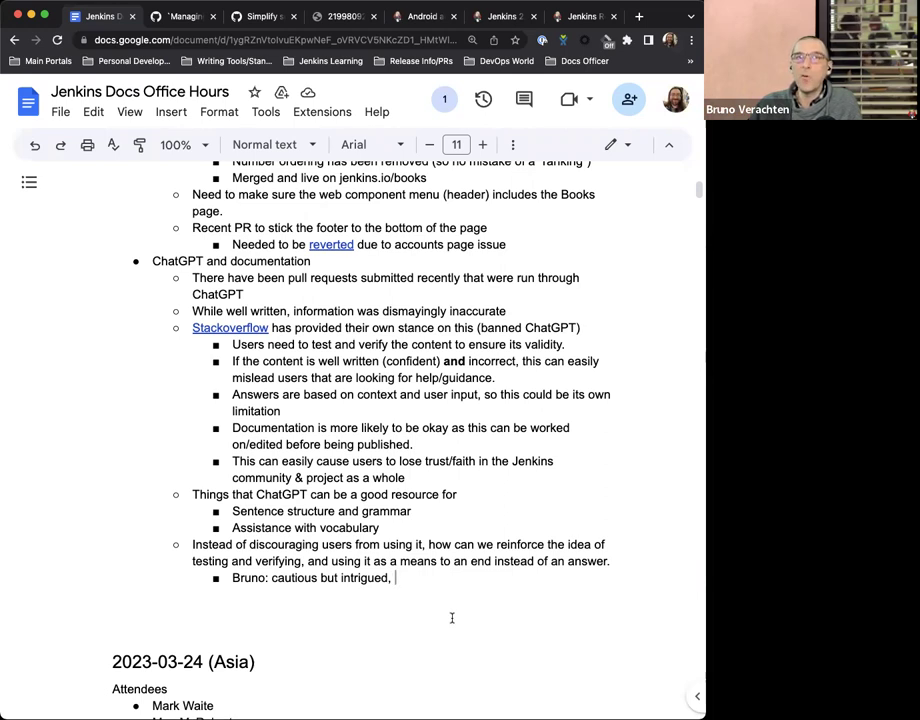
type("help for ")
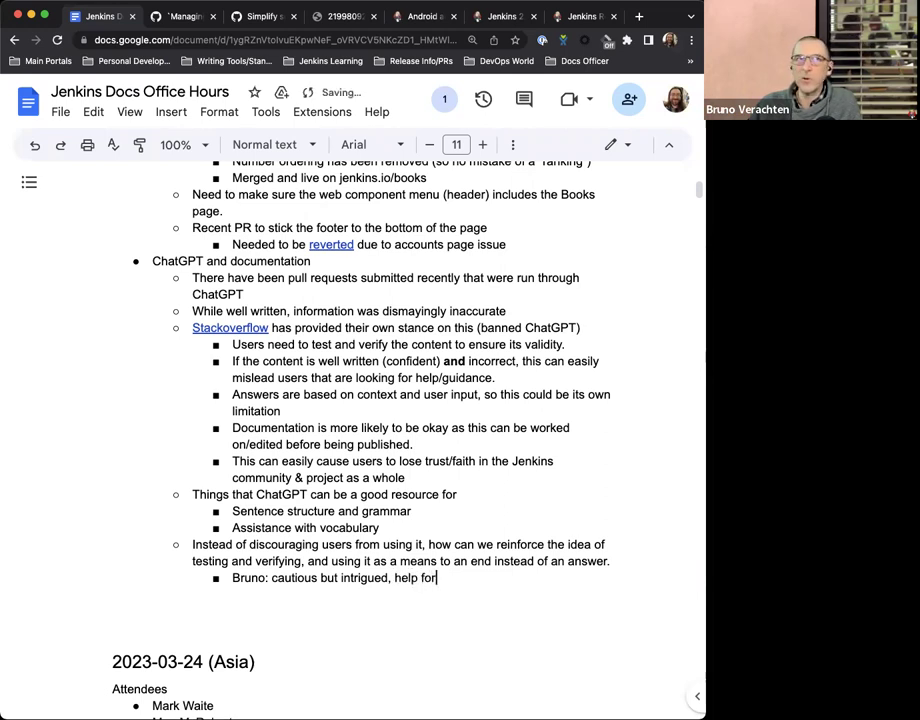
type("formulatin")
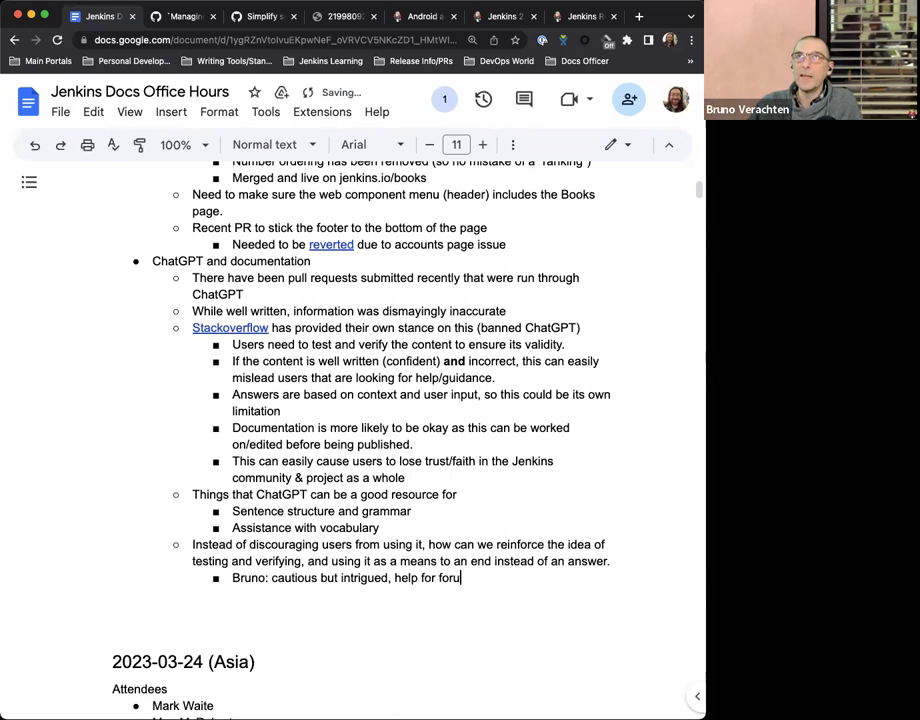
type("g")
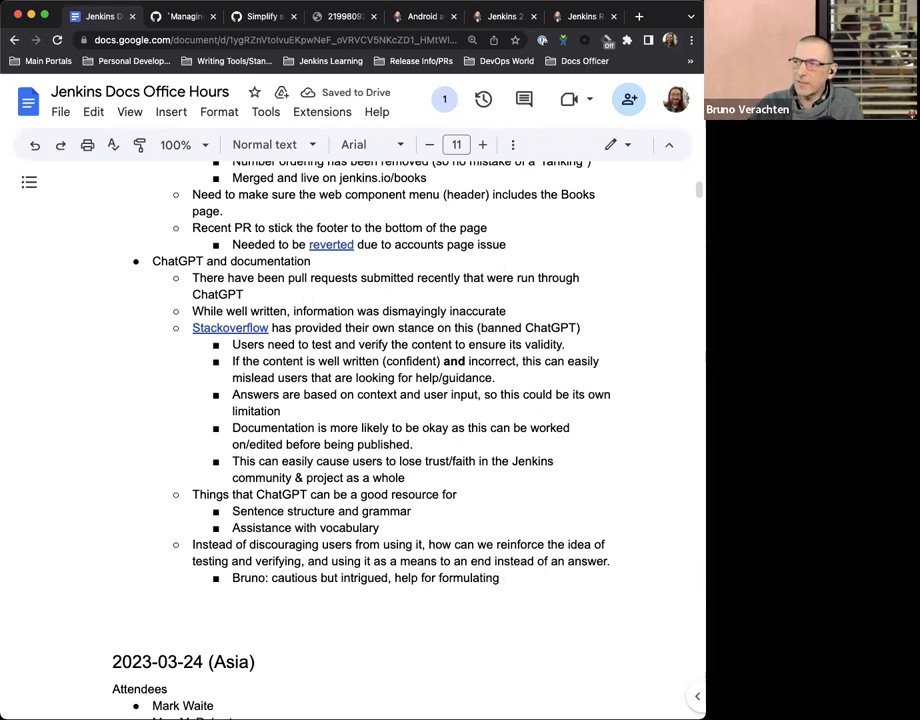
type("con")
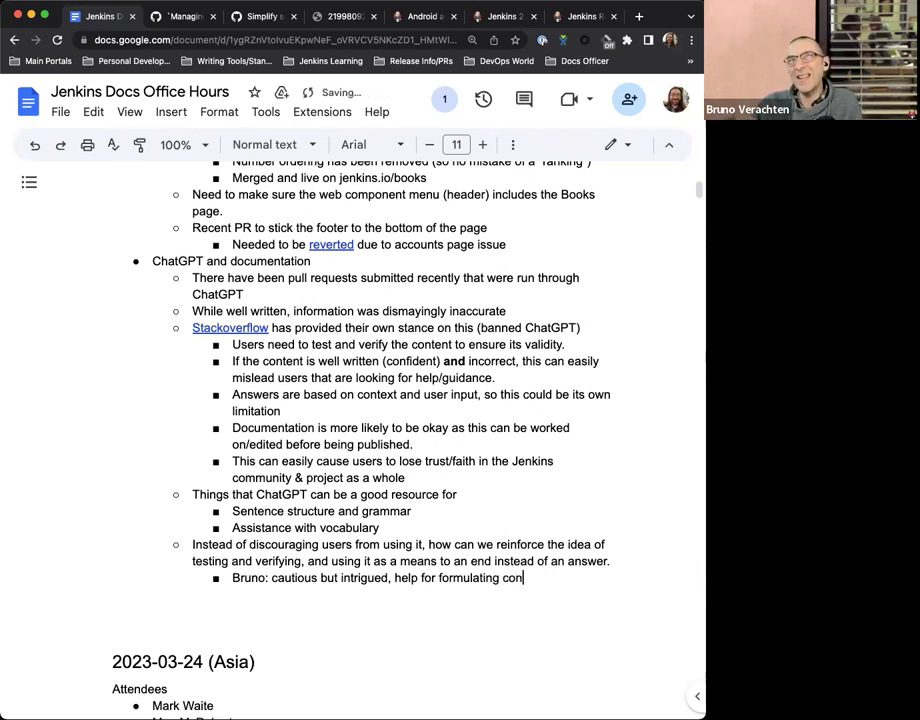
type("tent/wh")
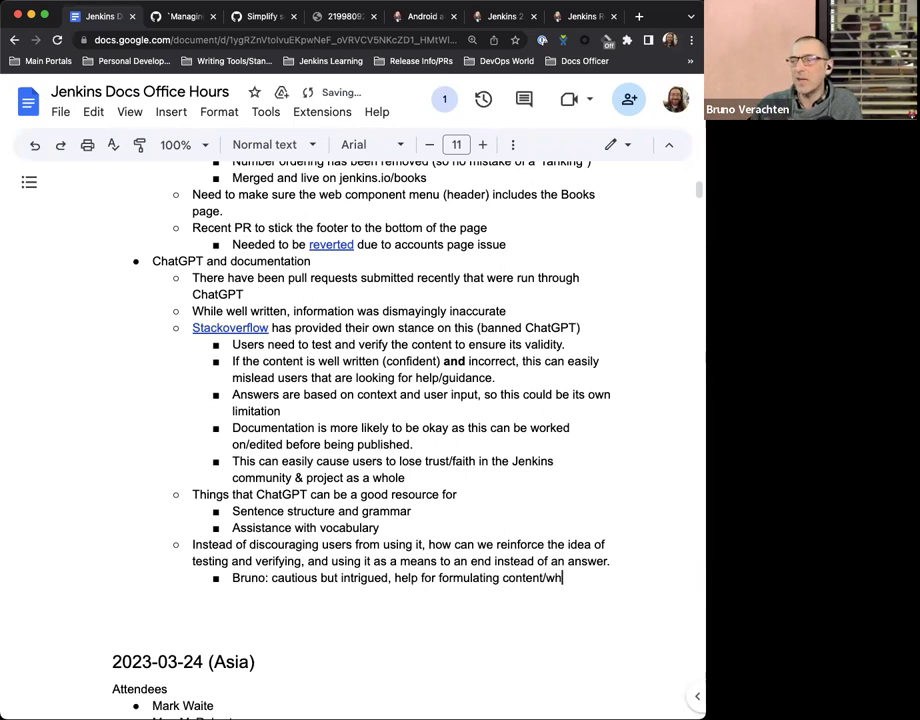
type("at you want ")
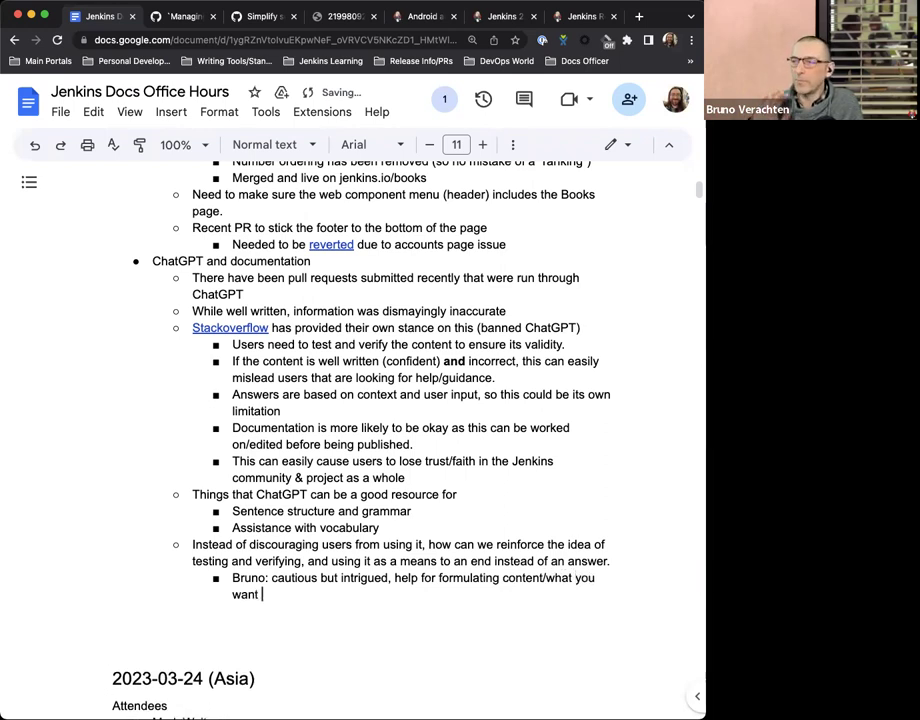
type("to say, ho")
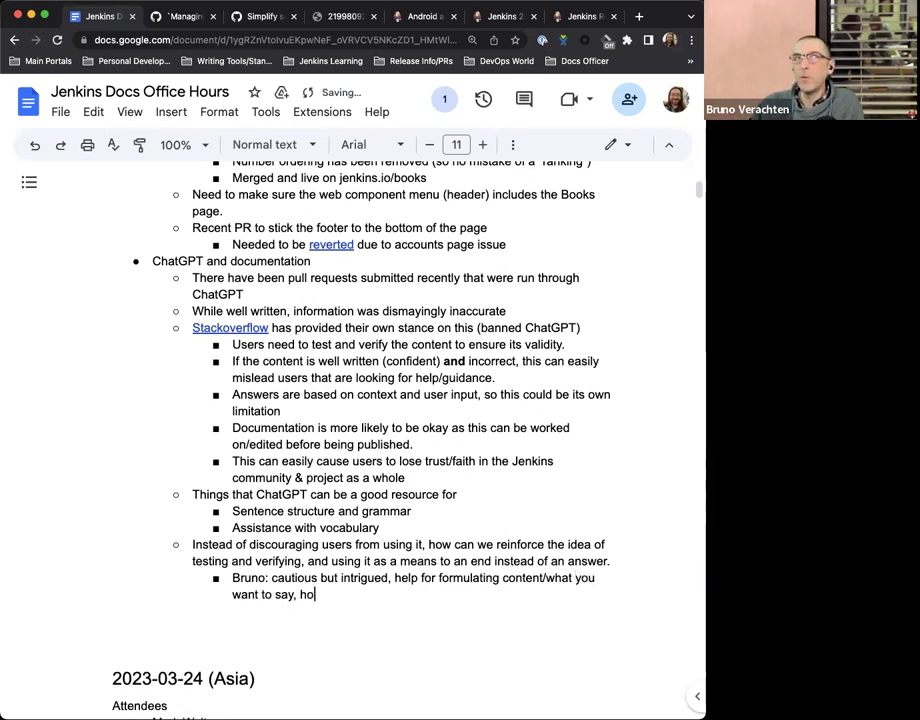
key("BackSpace")
type("elps in")
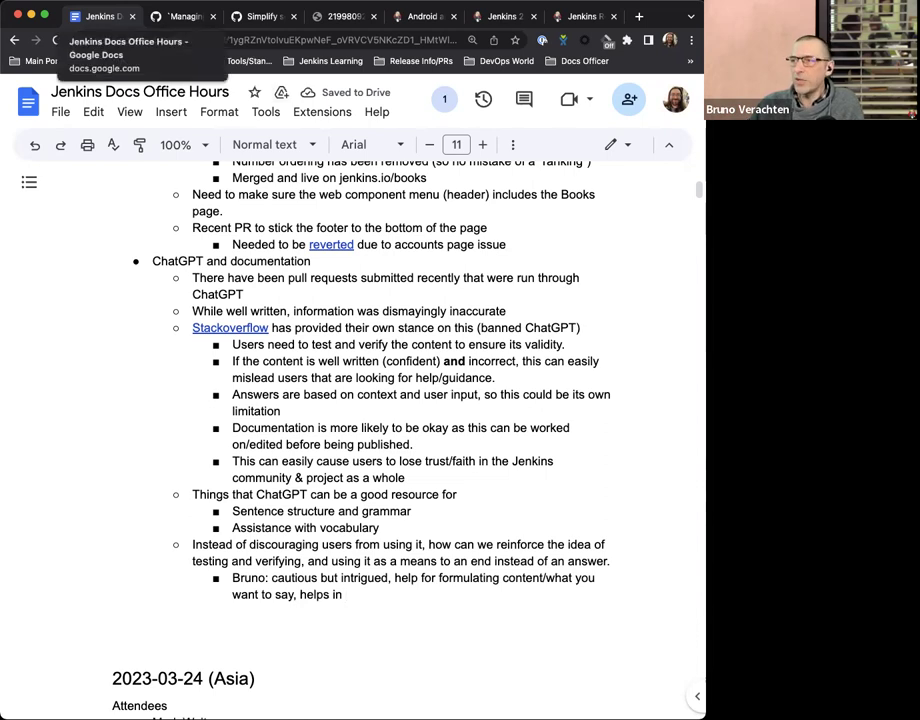
double_click(368, 597)
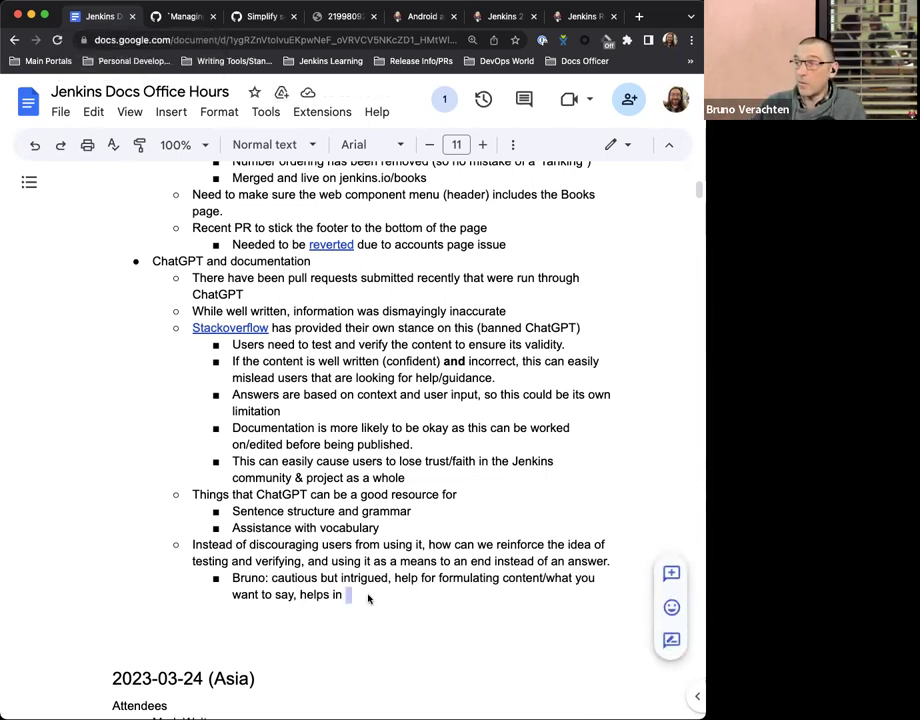
key("BackSpace")
key("BackSpace")
key("BackSpace")
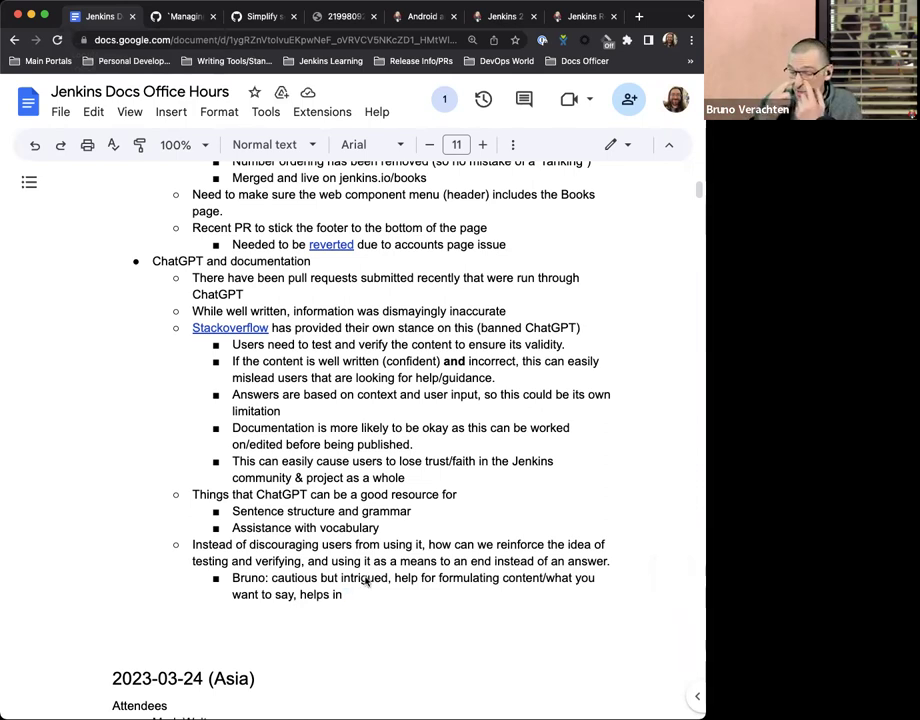
type("with ")
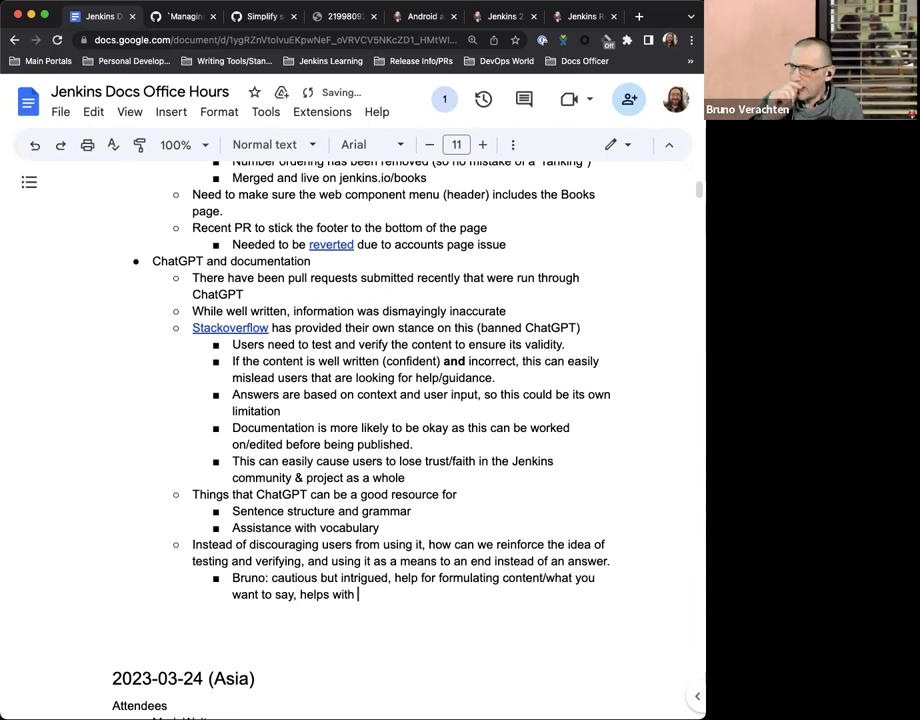
type("getti")
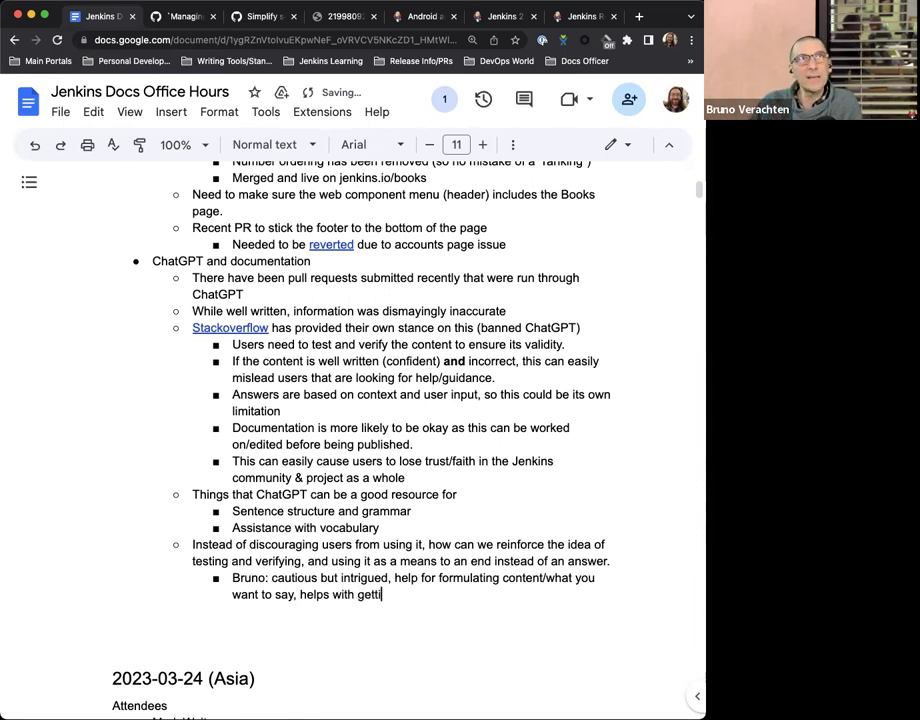
type("ng ideas to")
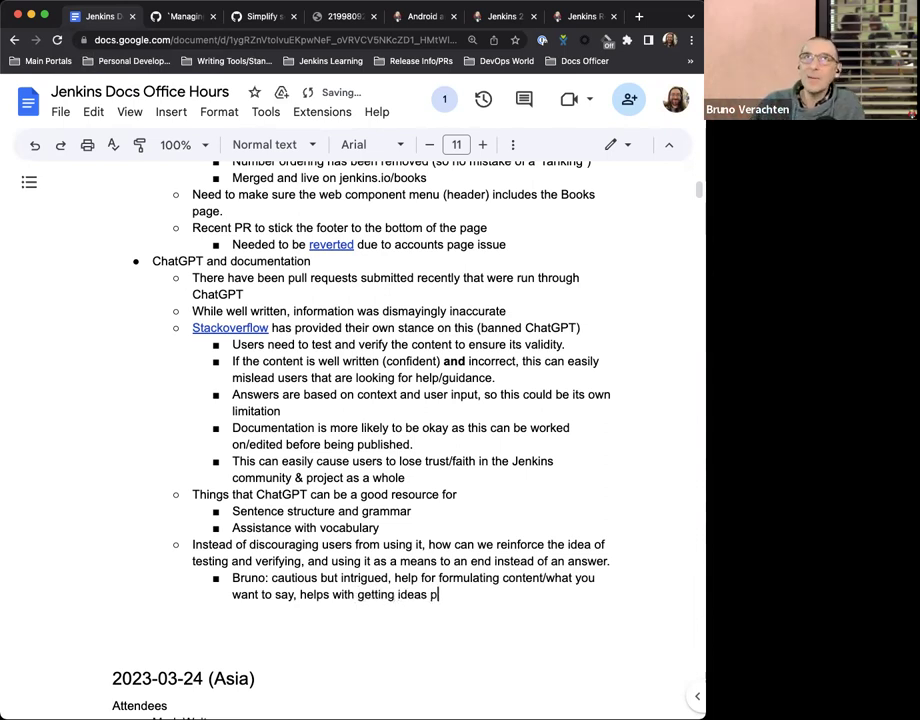
type("gether/")
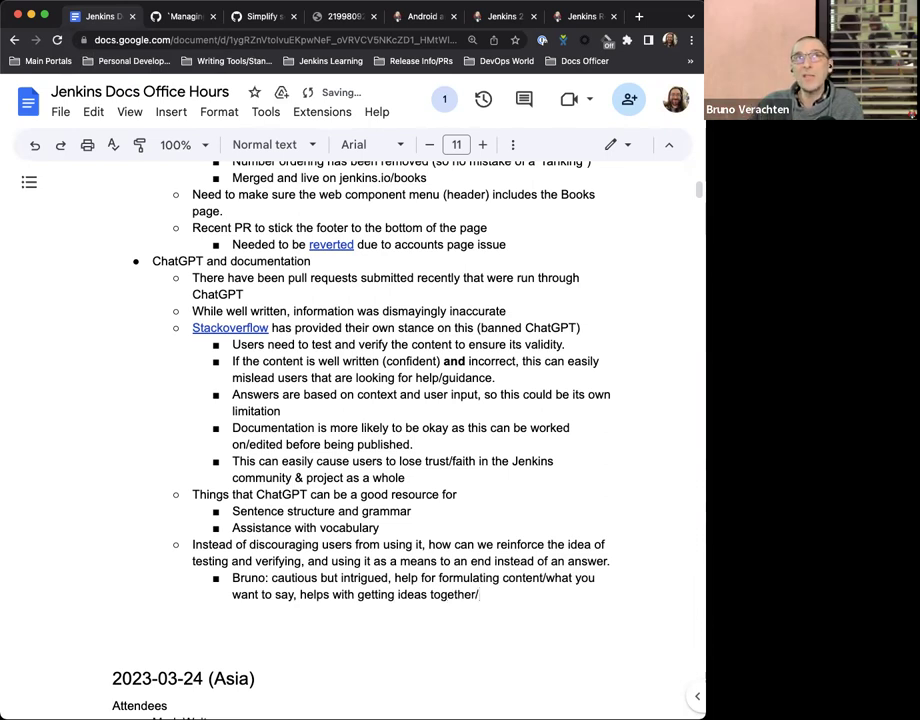
type("formatted to ")
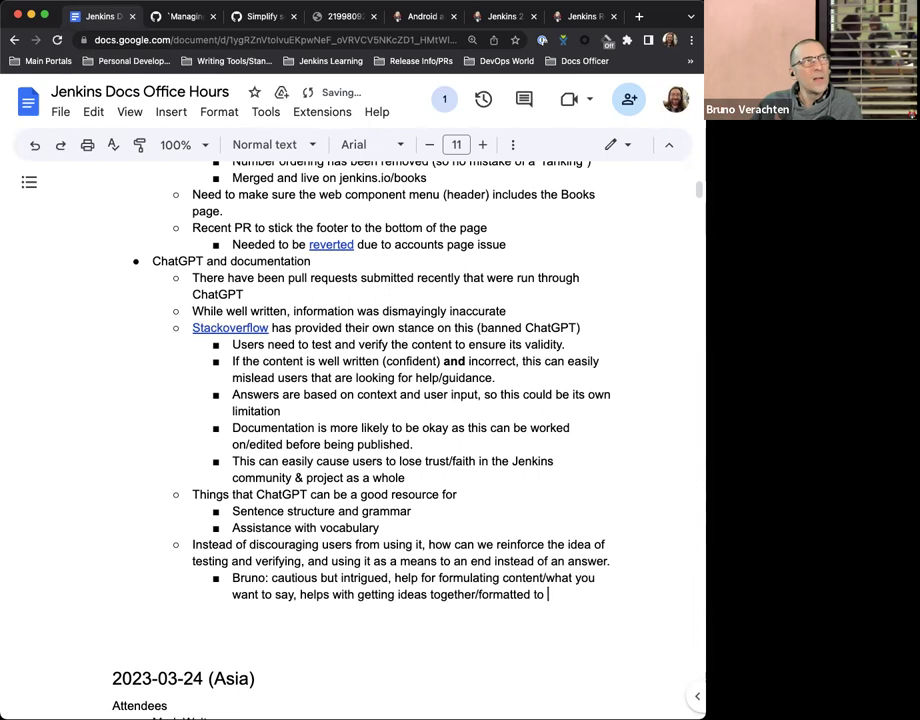
type("share")
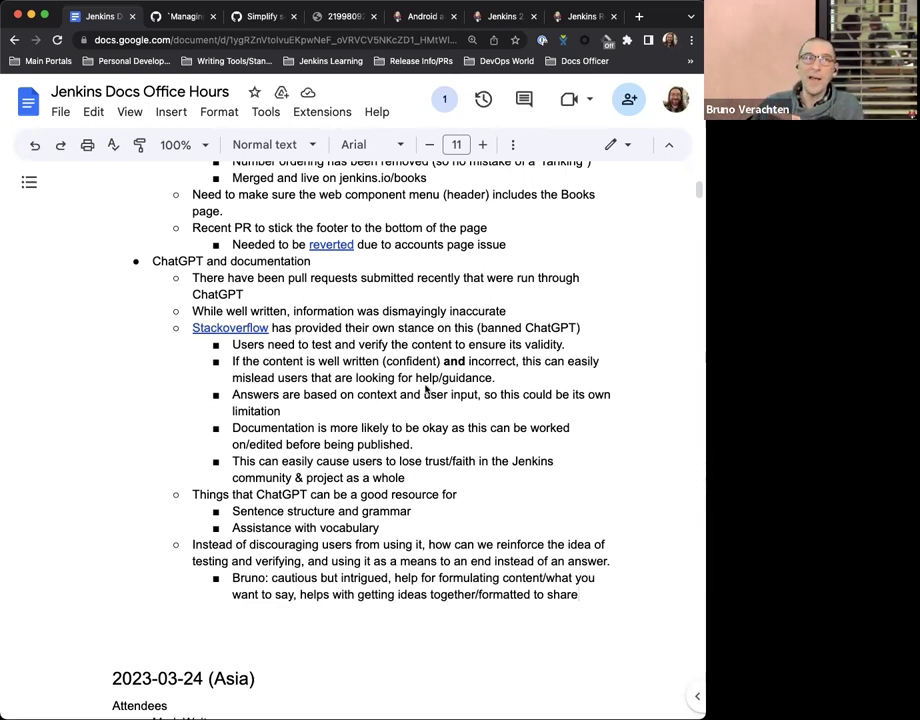
Step: Extend the comment with learning, being critical of chatGPT output, and professionalism/messaging; start a new sub-bullet
type(",")
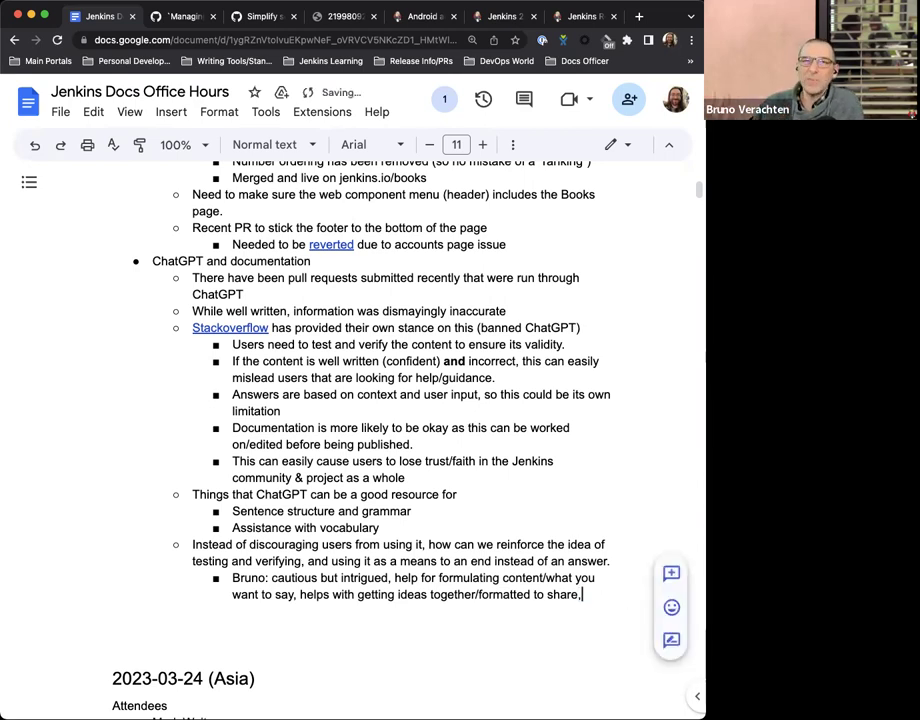
type(" can help ")
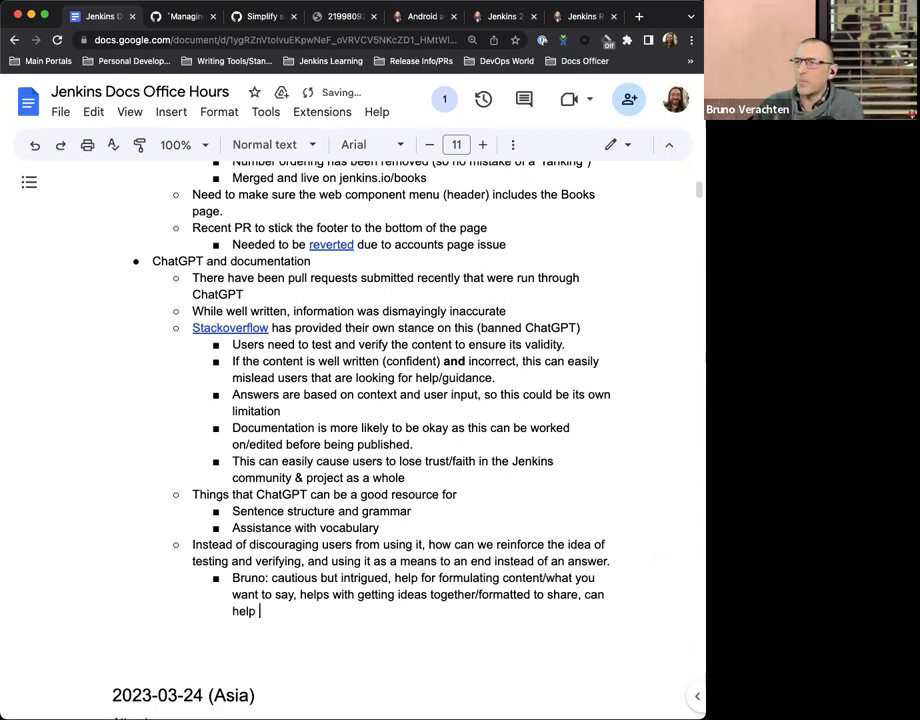
type("with learning")
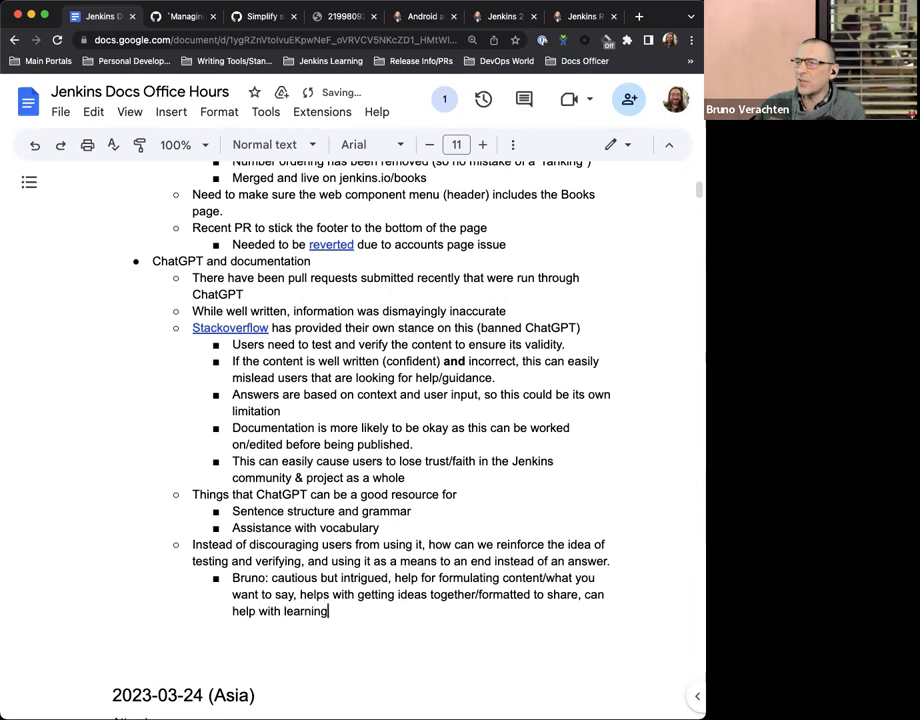
type(", ")
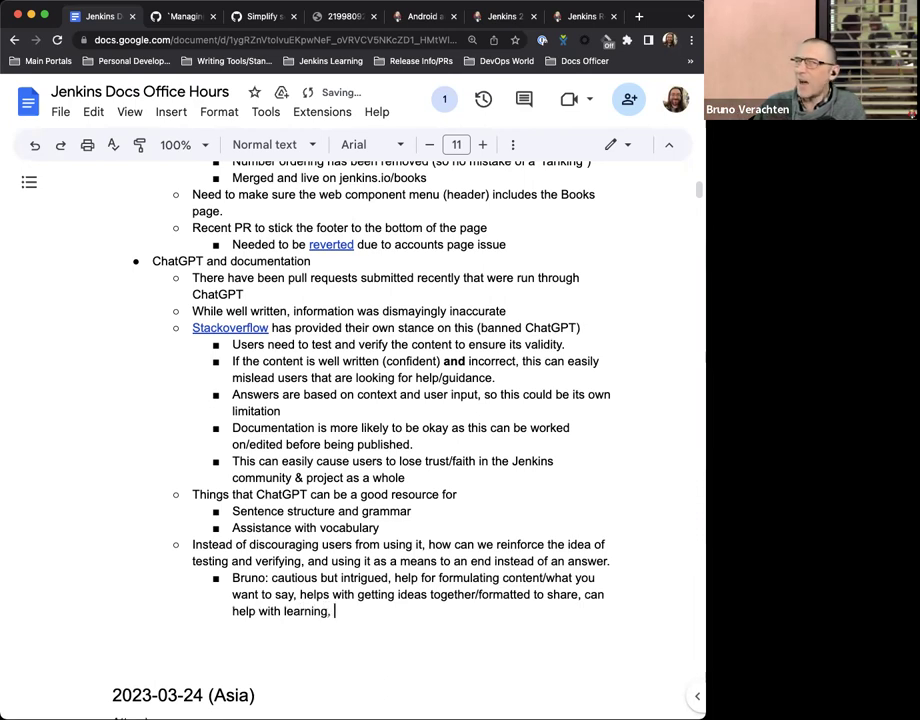
type("be critia")
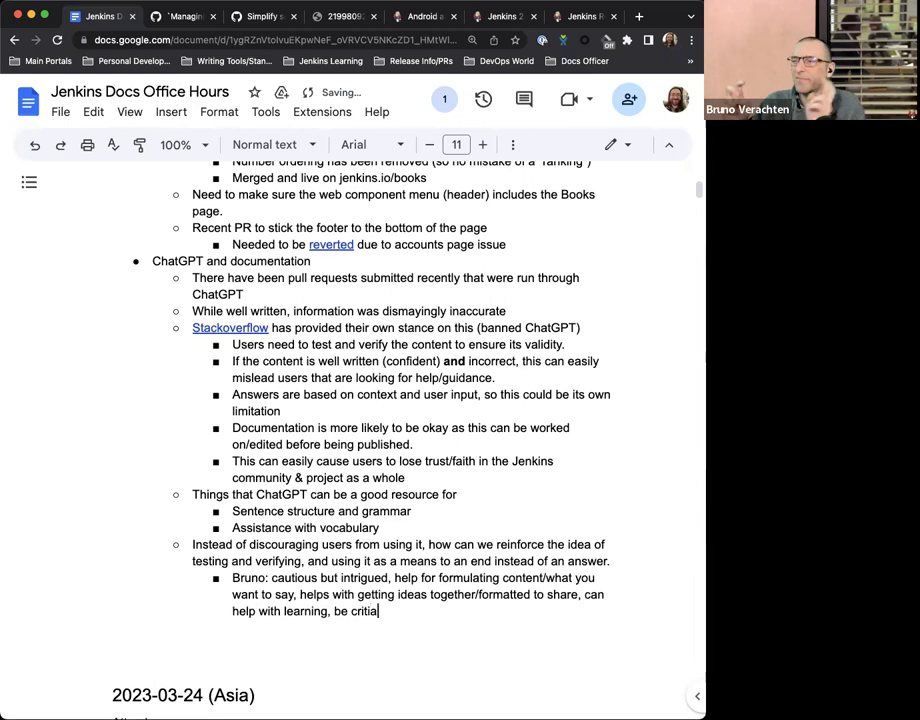
key("BackSpace")
type("cal of ")
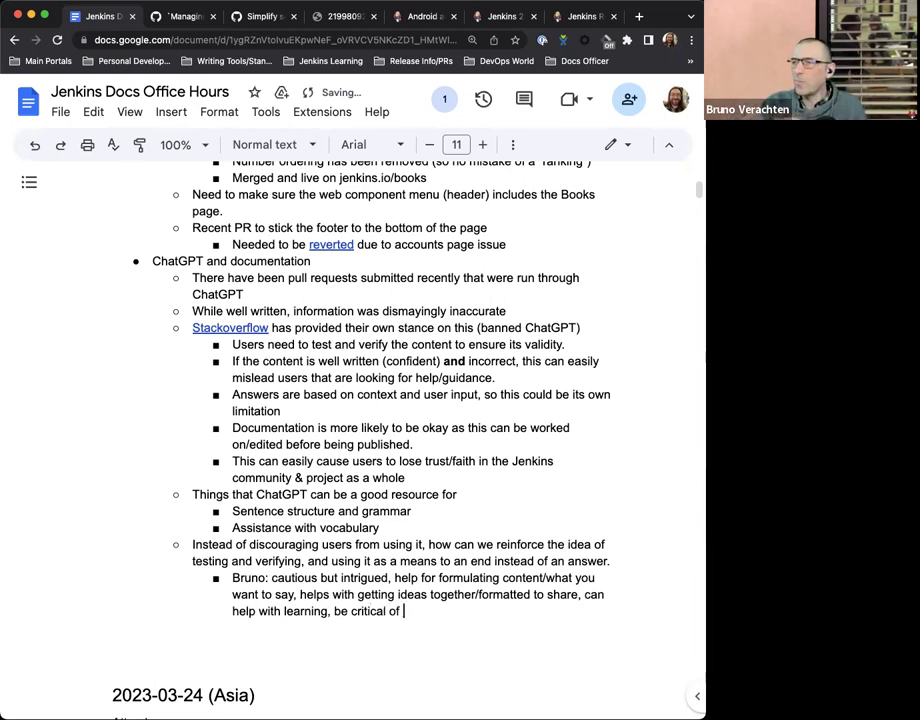
type("chatGPT output")
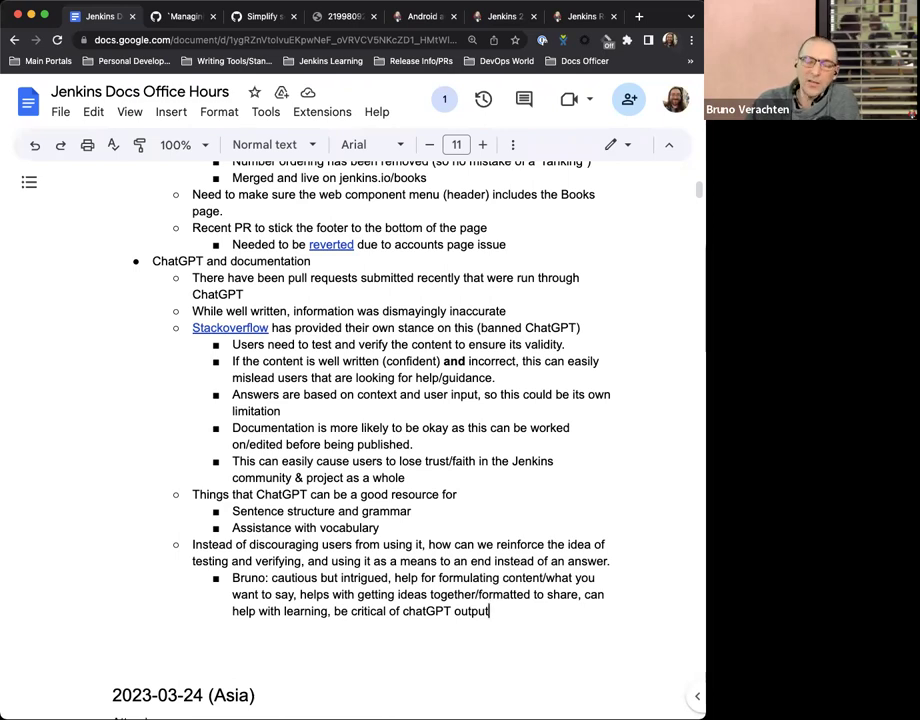
type(", help")
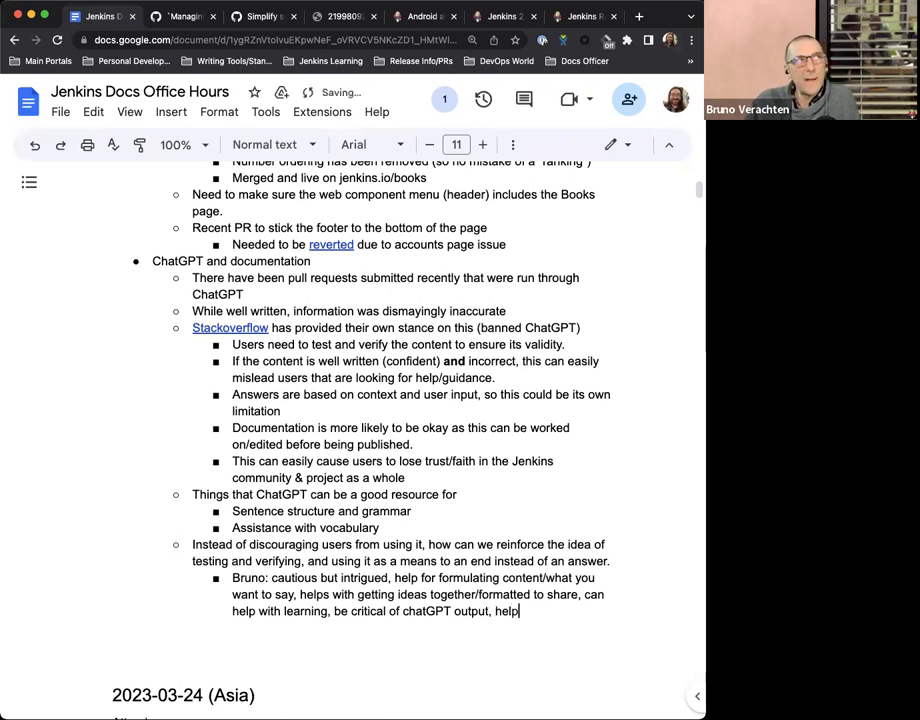
type("s with professionalism")
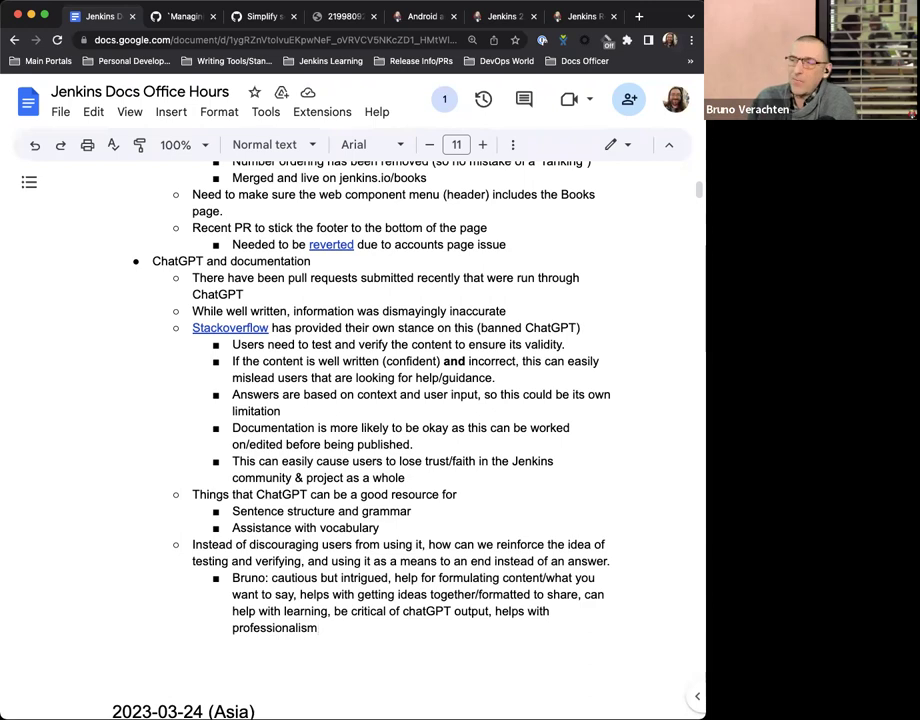
type("/")
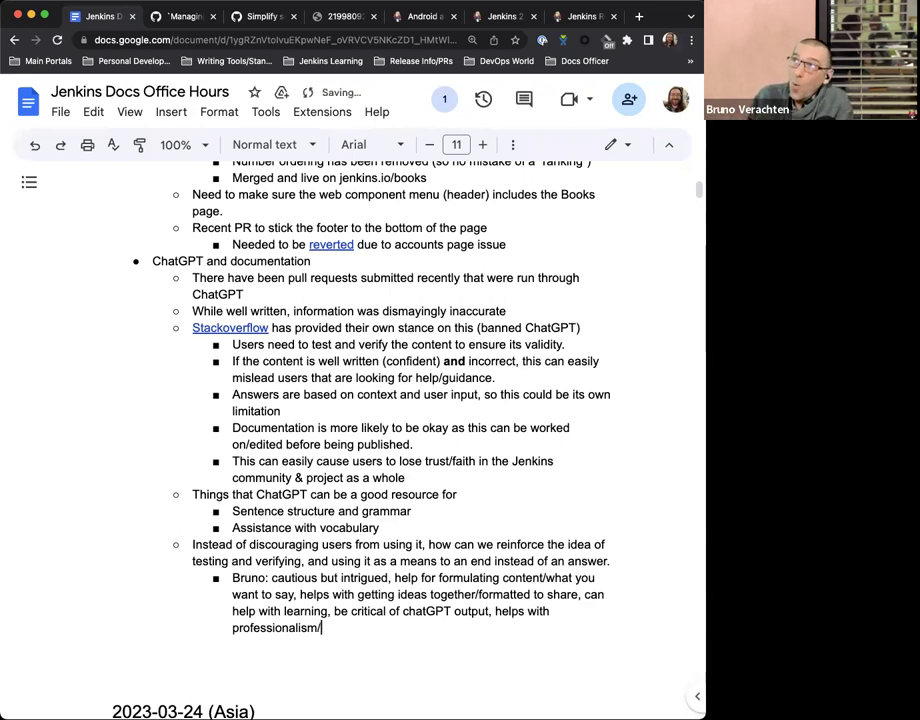
key("BackSpace")
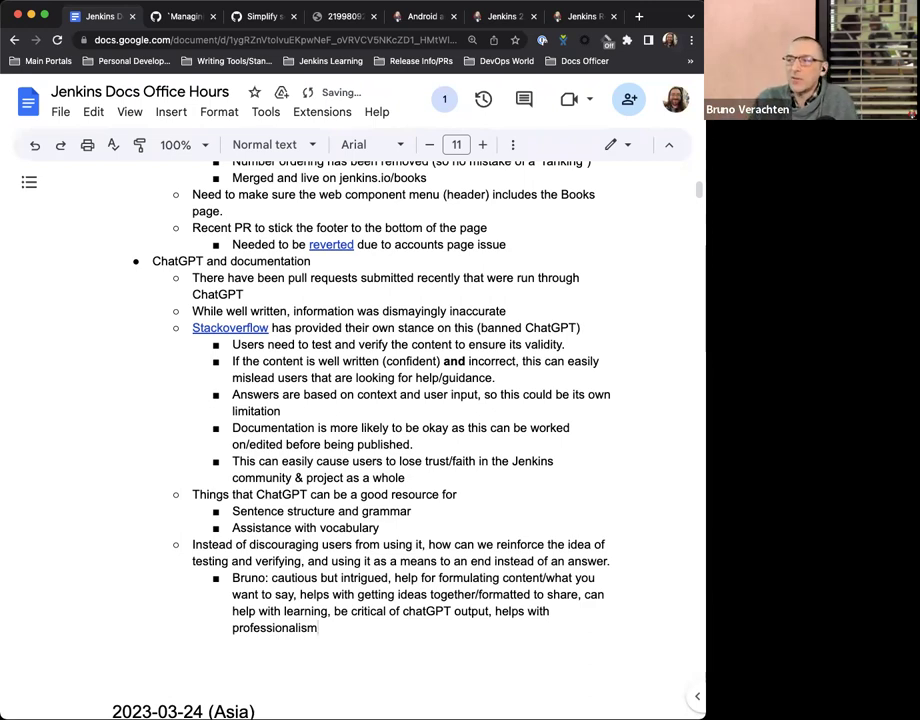
type("/")
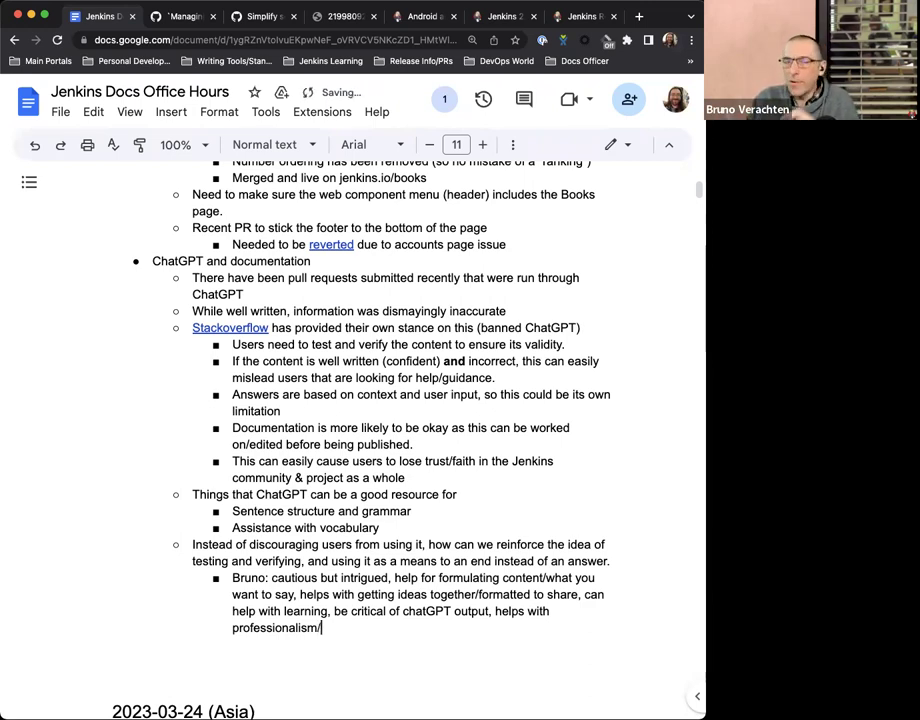
type("messaging")
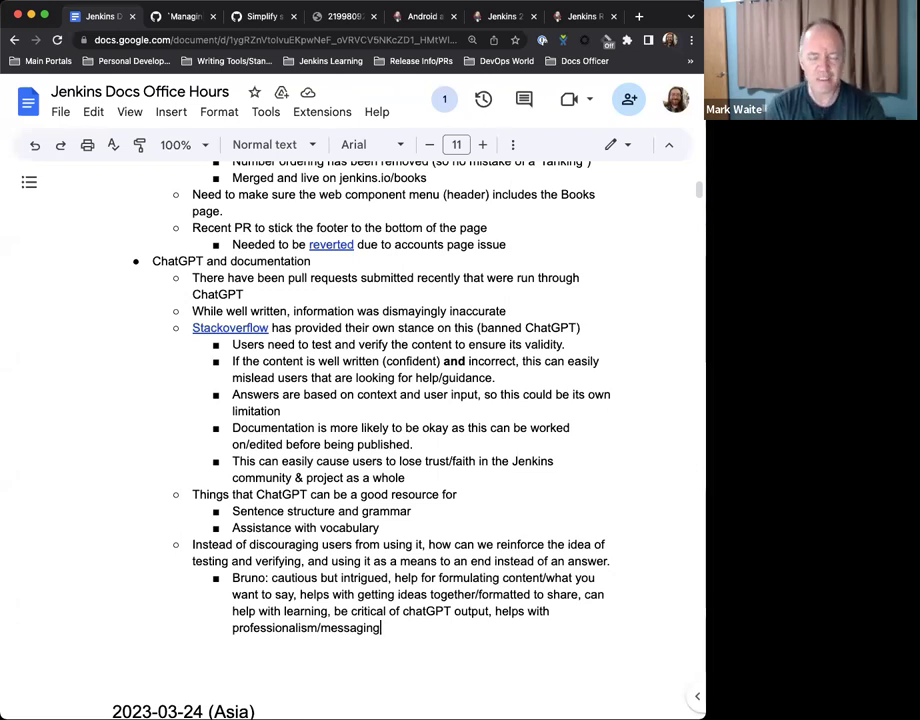
key("Return")
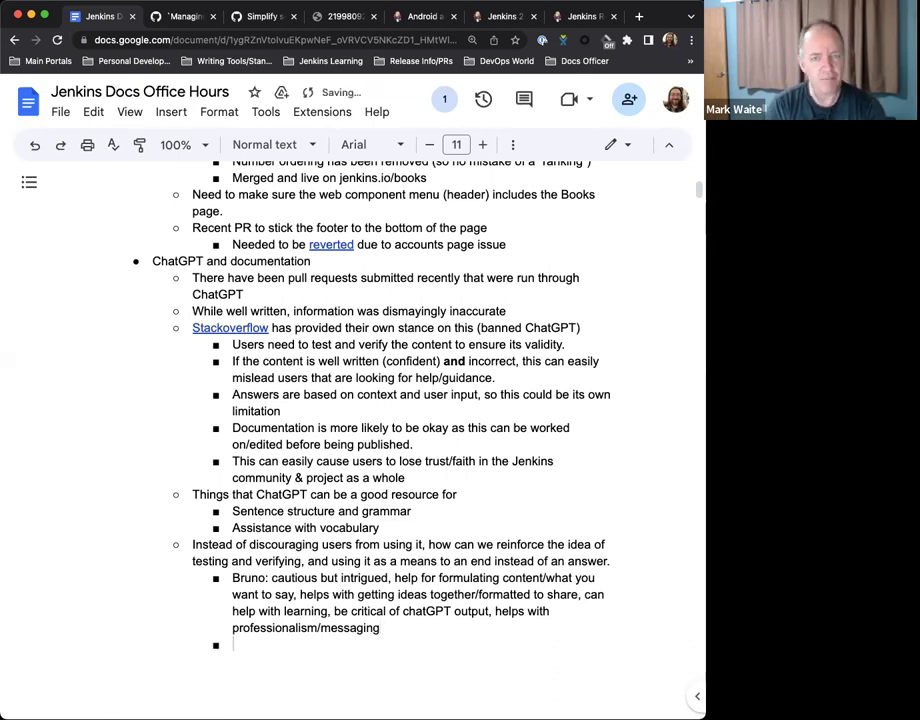
Step: Outdent the new bullet and make it read 'ChatGPT can be undetectable to reader'
key("shift+Tab")
type("Might be ")
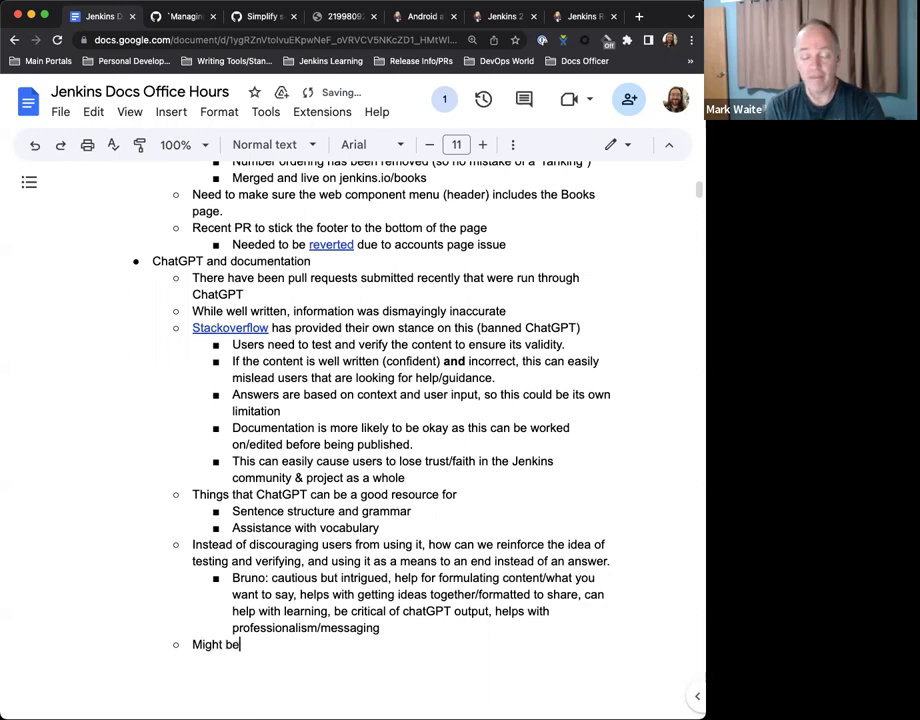
type("undetec")
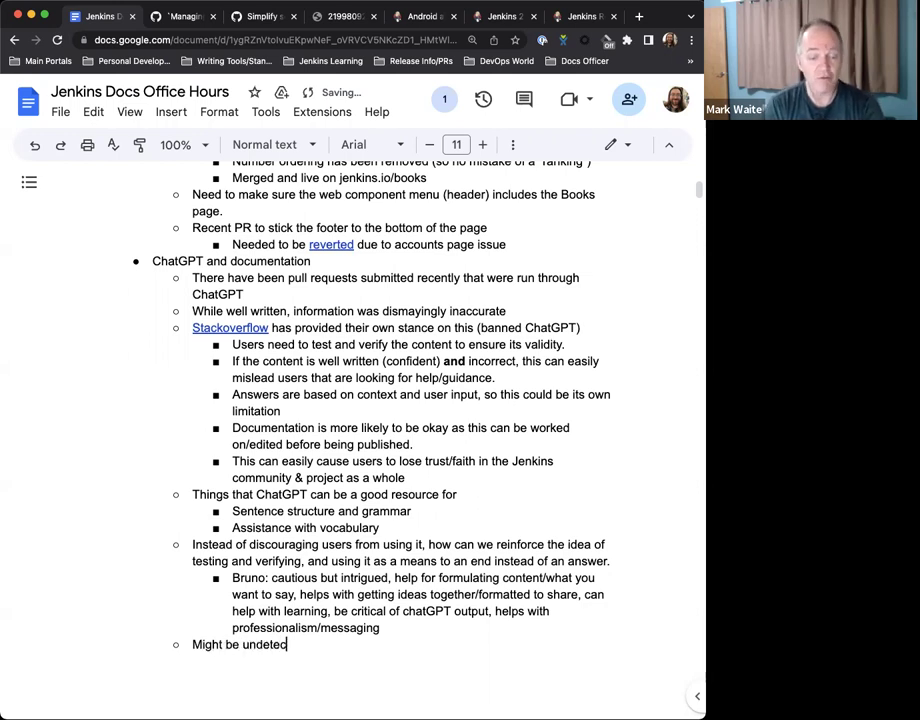
type("table to ")
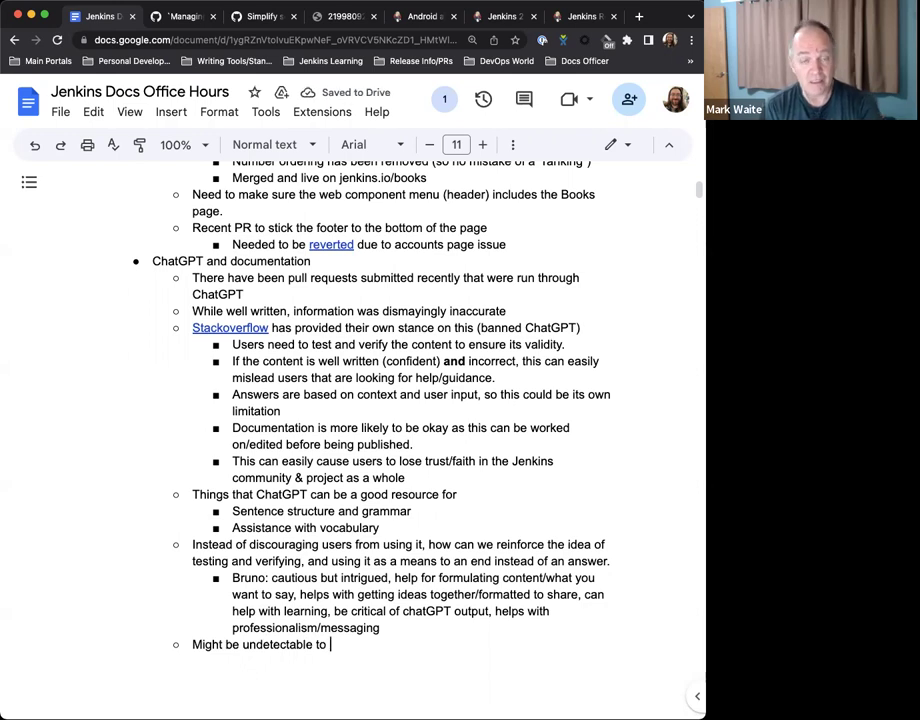
type("reader")
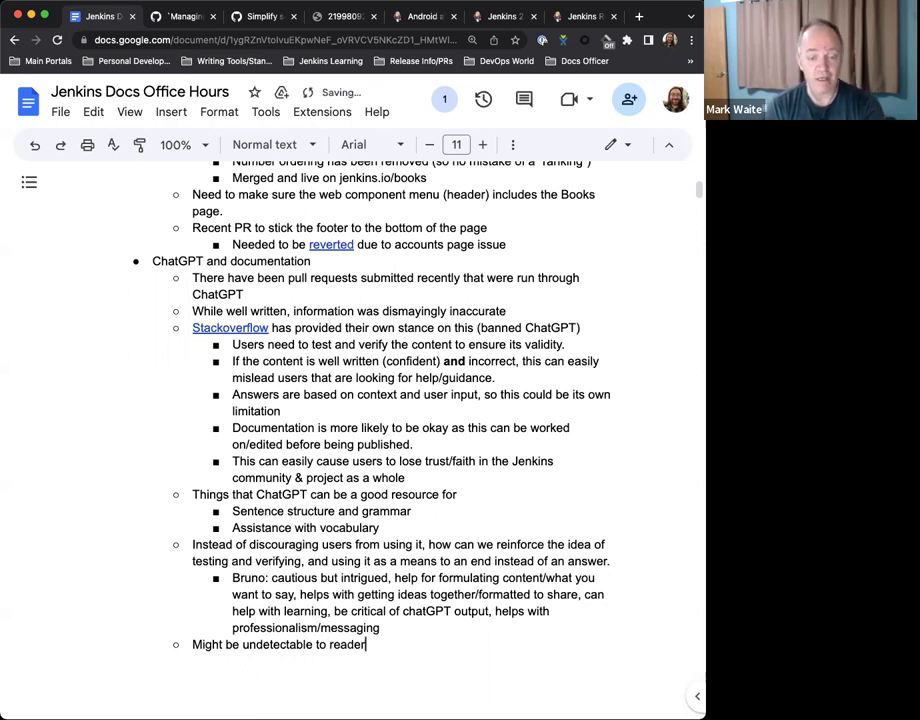
left_click(191, 645)
type("ChatGPT")
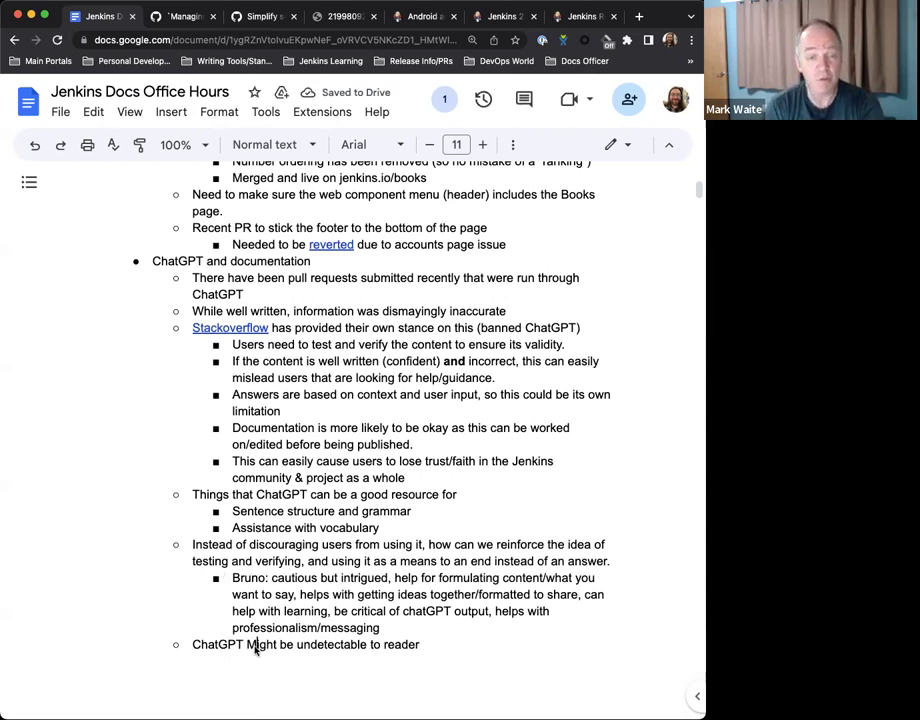
double_click(256, 646)
type("can")
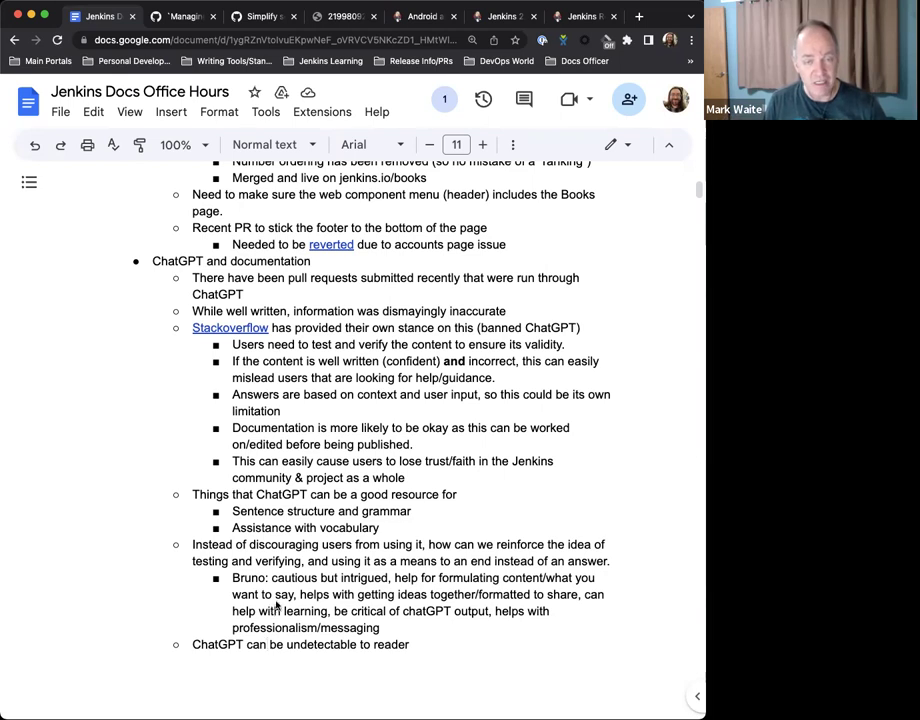
Step: Follow the doc's Stackoverflow link to the GPT policy page and scroll through it
left_click(232, 328)
left_click(275, 353)
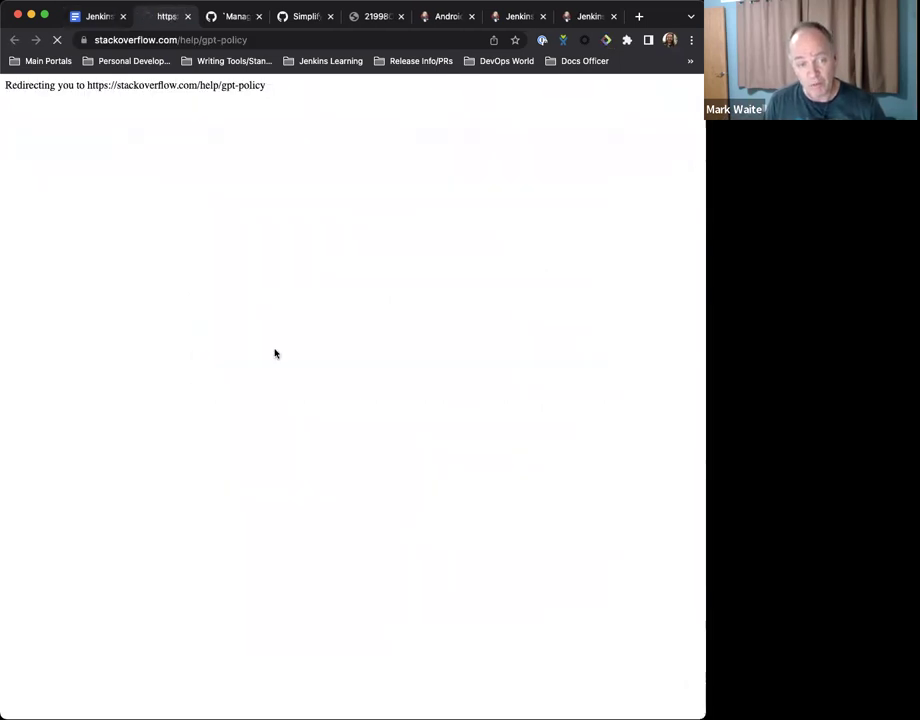
scroll(242, 378, "down", 2)
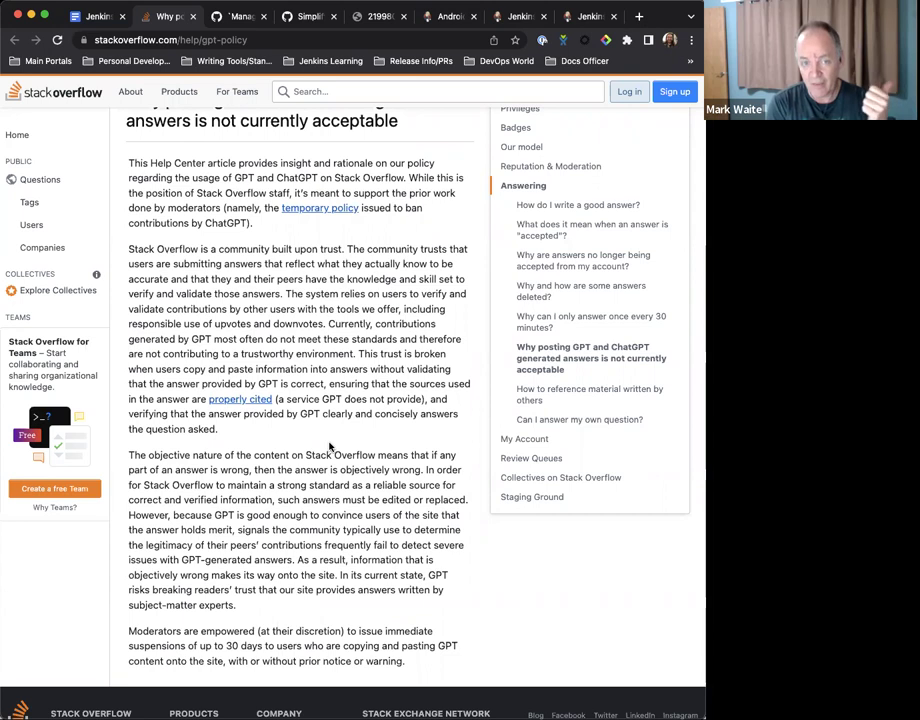
Step: Begin a new notes bullet reading 'Set' below the undetectable-to-reader point
left_click(70, 18)
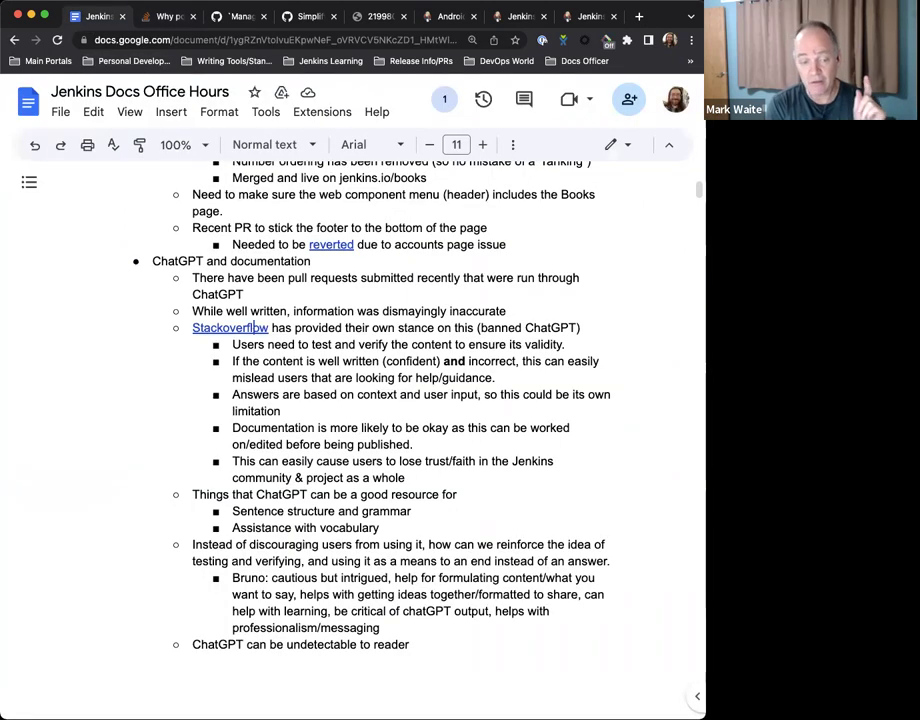
left_click(420, 644)
key("Return")
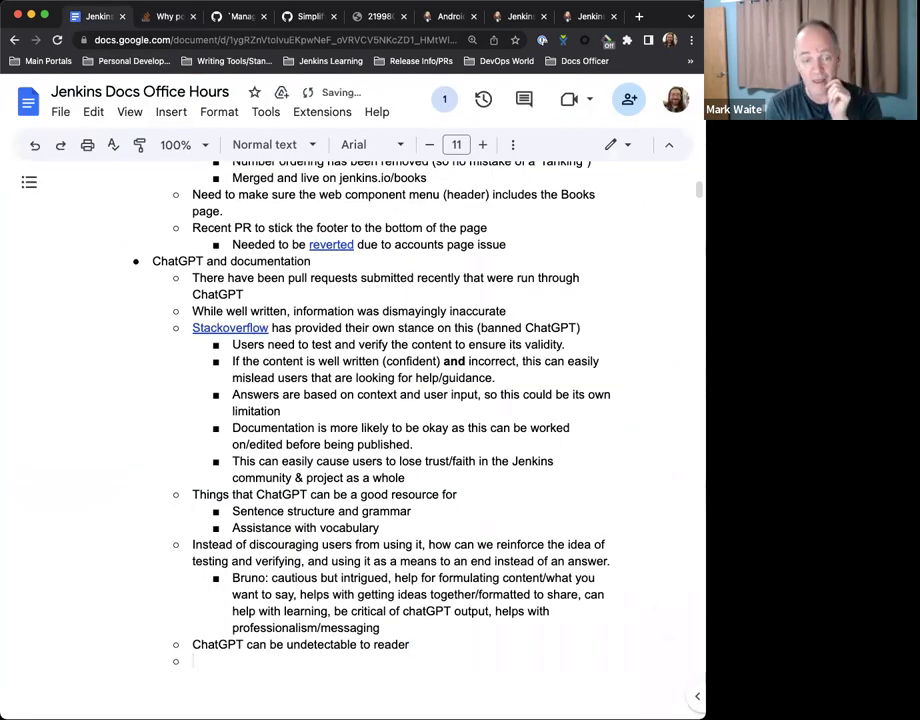
type("SAet up")
key("BackSpace")
key("BackSpace")
key("BackSpace")
key("BackSpace")
key("BackSpace")
key("BackSpace")
type("et")
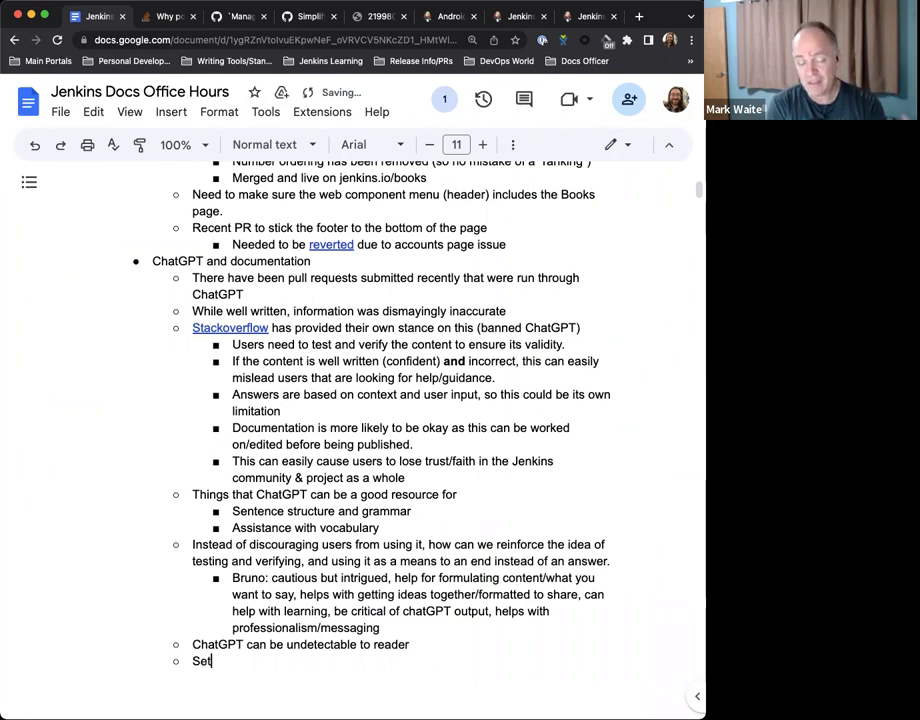
left_click(170, 17)
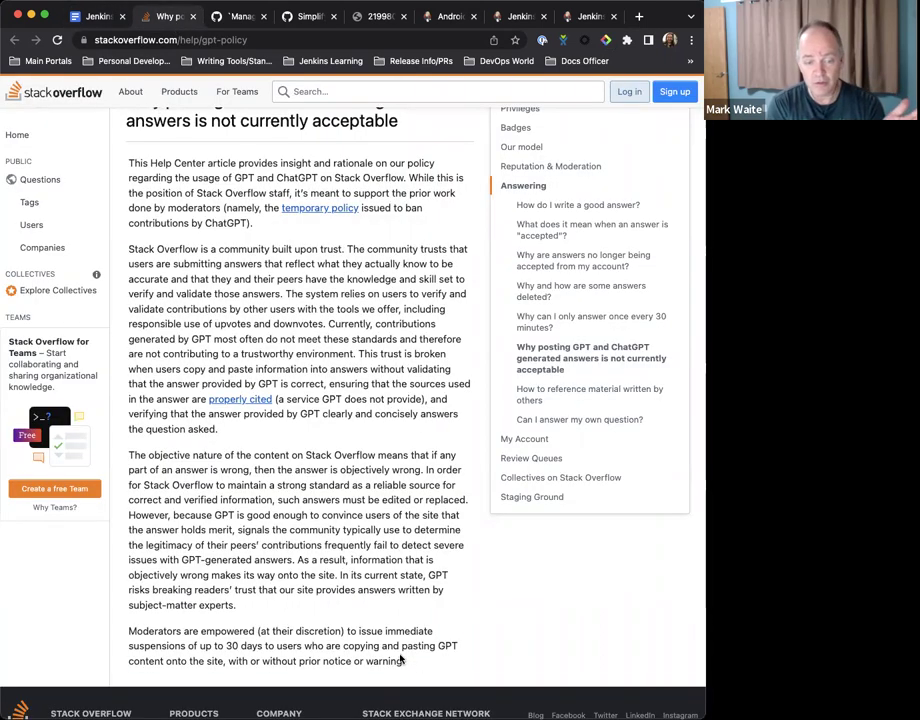
Step: Highlight the policy paragraph about moderators suspending users, then clear the selection
left_click_drag(268, 628, 144, 616)
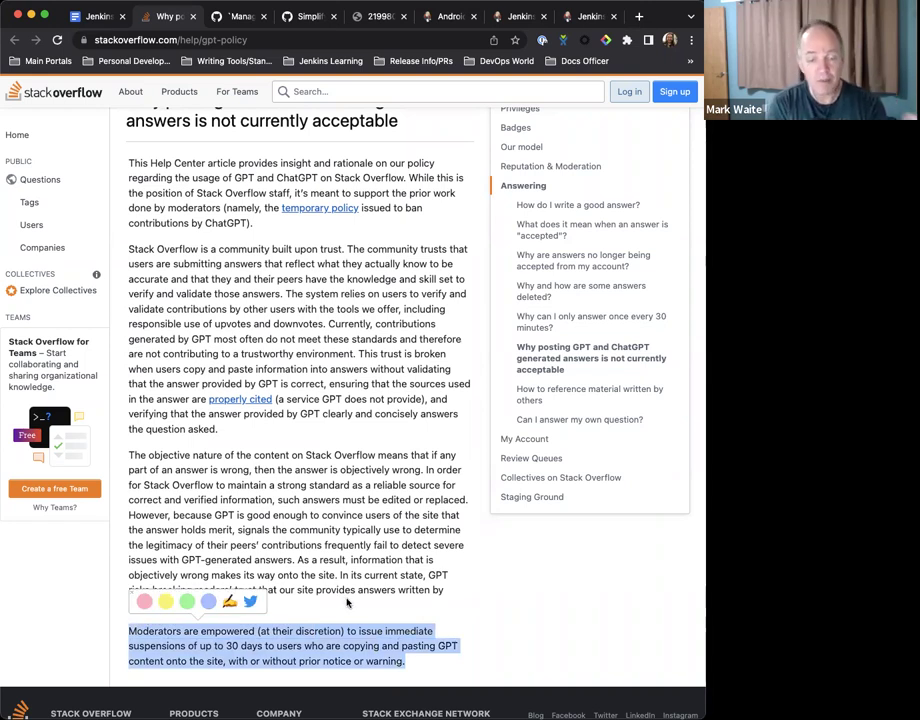
left_click(347, 602)
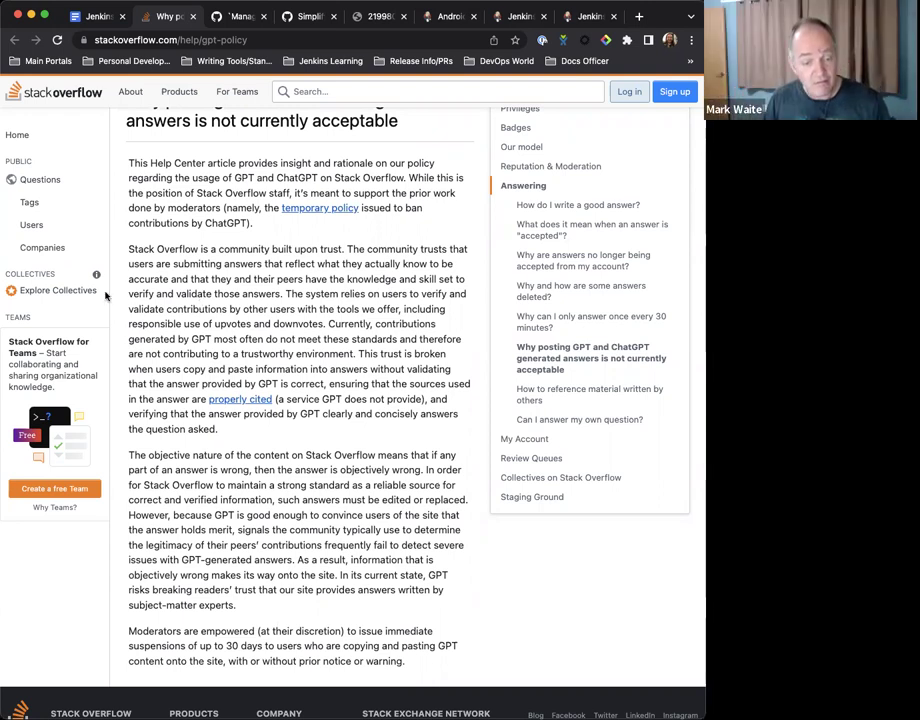
Step: Complete the bullet as: Set policy in place “Expectation is that content is high quality/verifiably accurate”
left_click(92, 16)
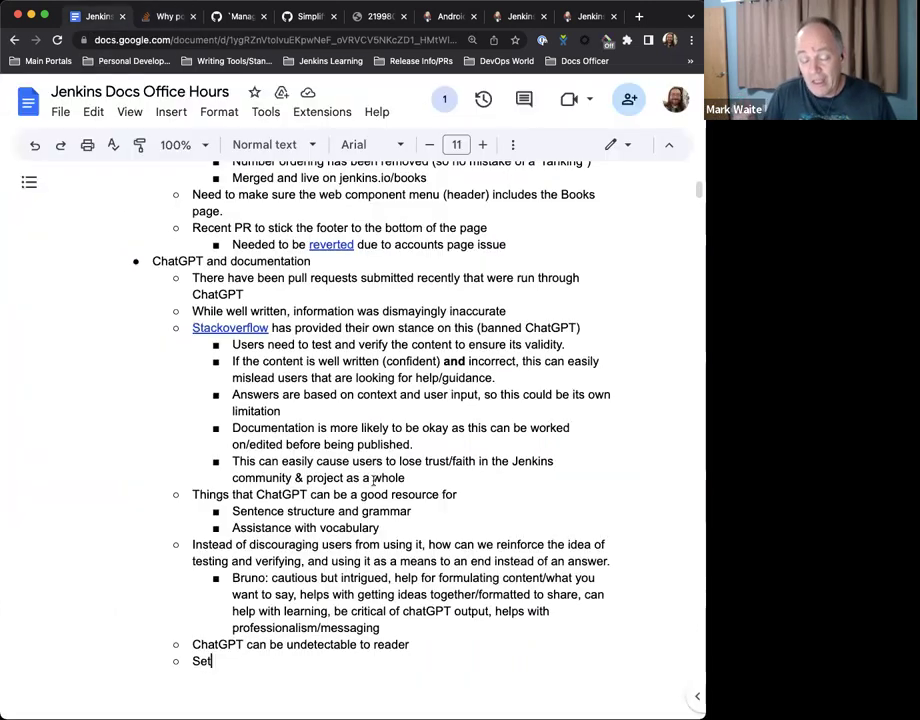
type("polic")
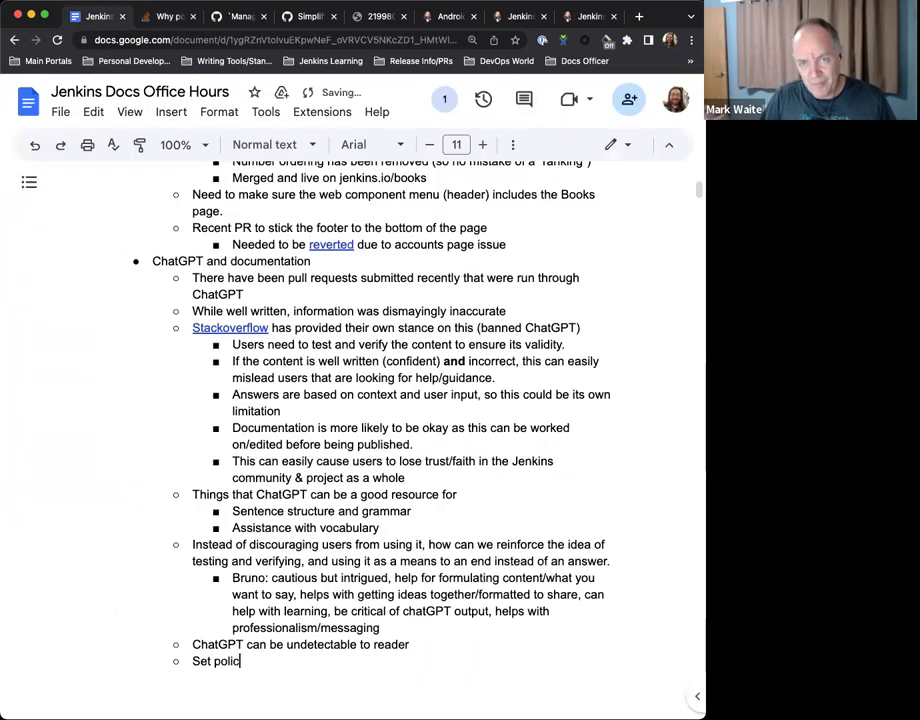
type("y in place t")
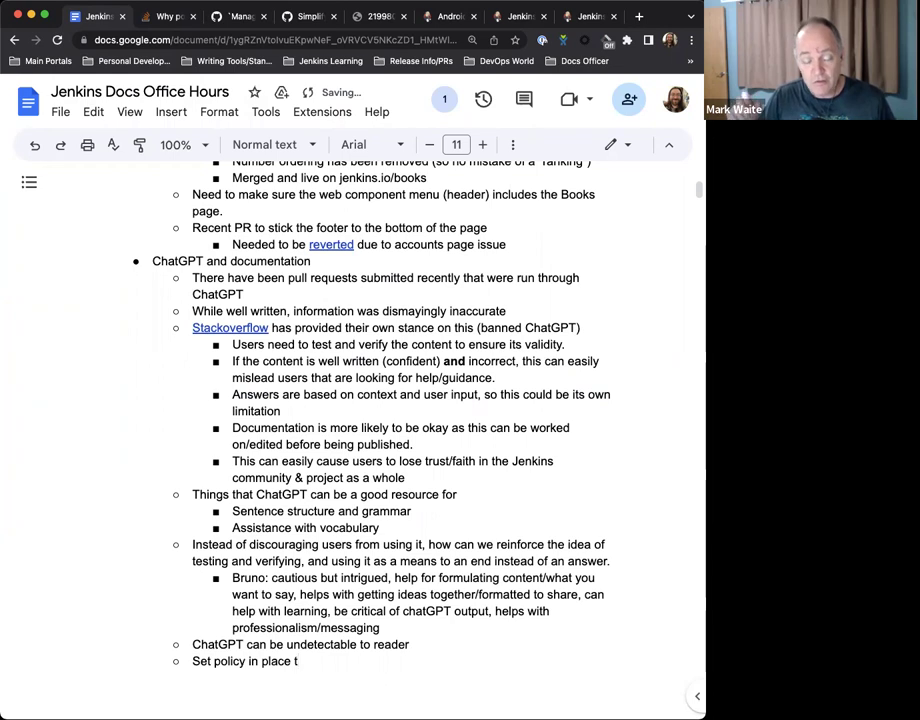
key("BackSpace")
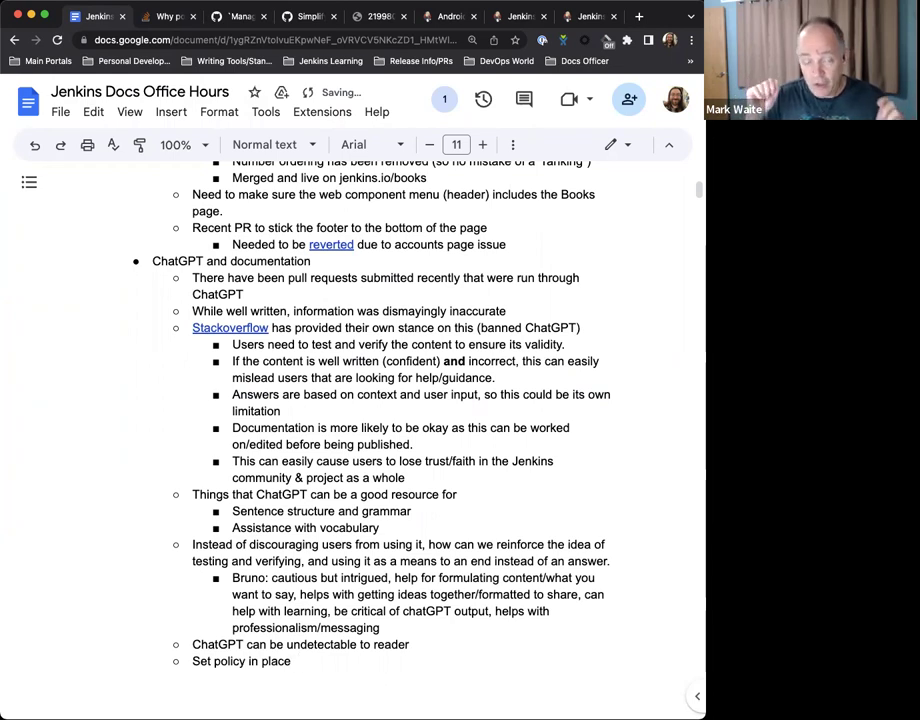
type("\" w")
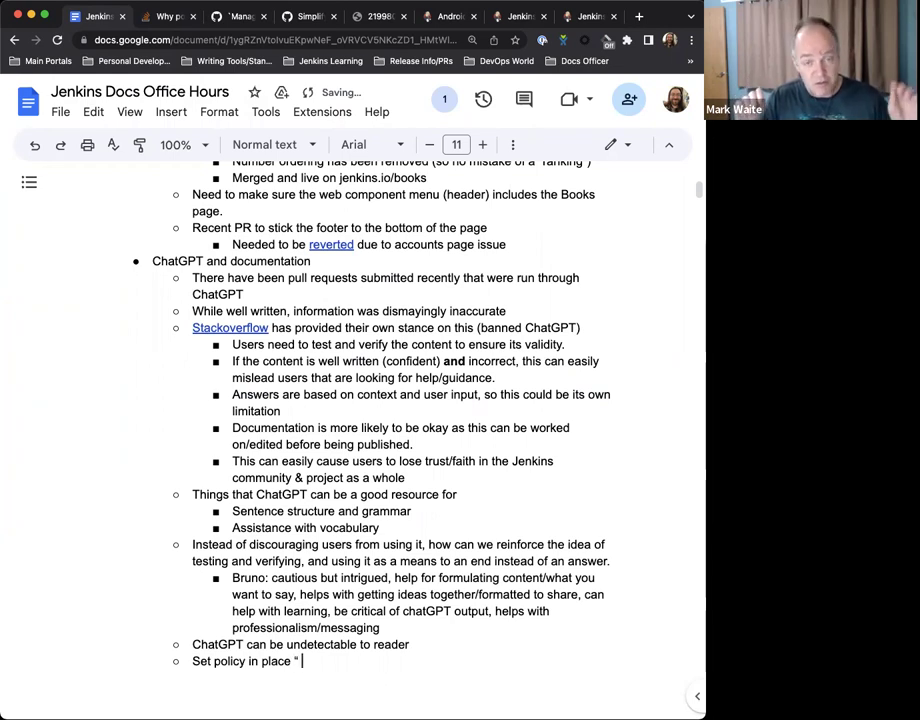
key("BackSpace")
key("BackSpace")
type("Ecxpec")
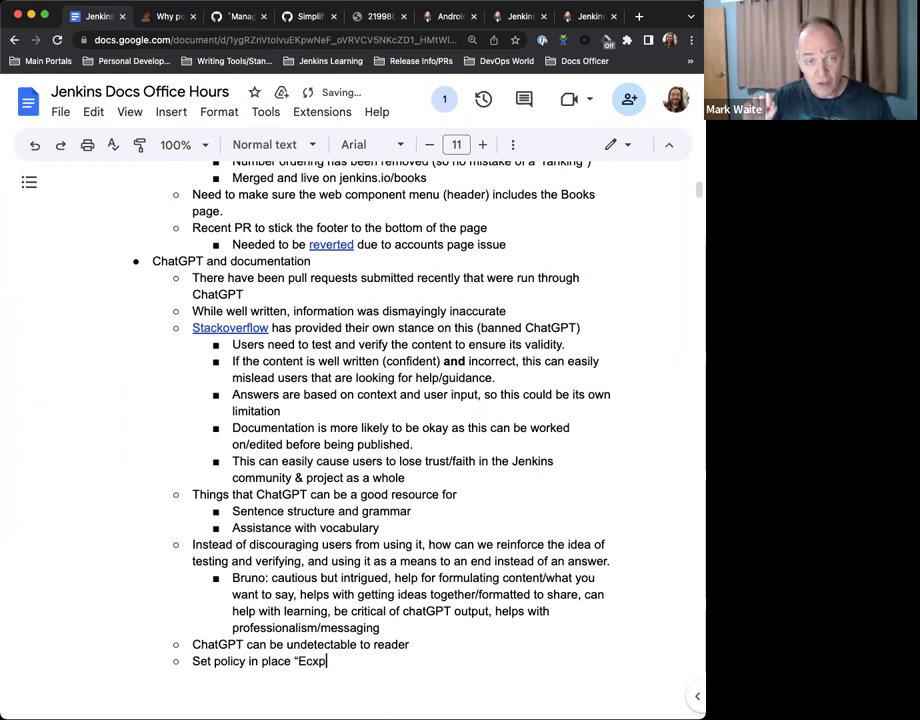
key("BackSpace")
key("BackSpace")
key("BackSpace")
key("BackSpace")
key("BackSpace")
type("xpectation is that content is h")
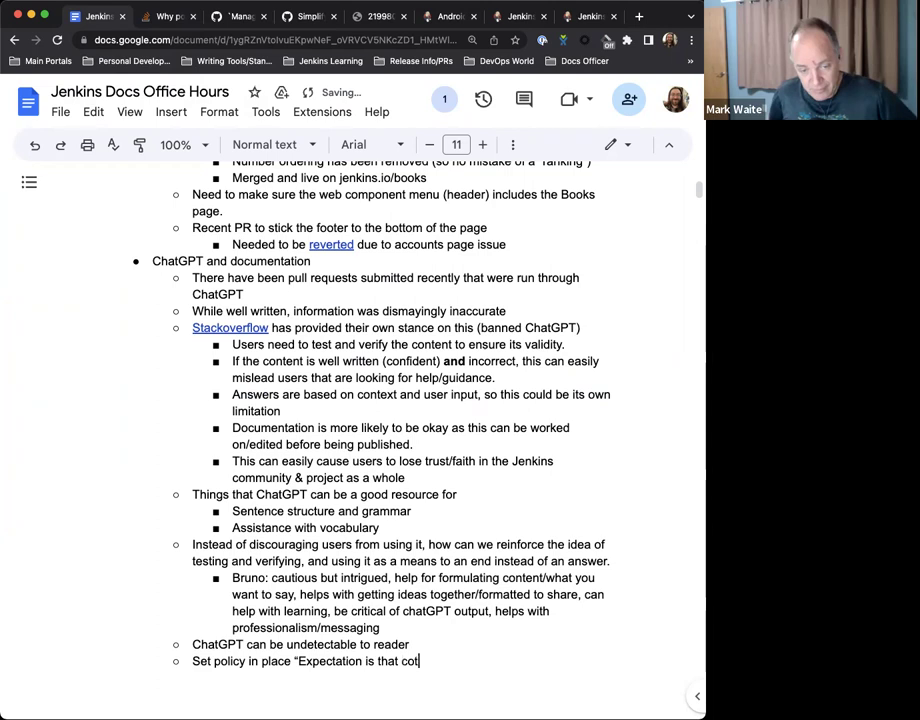
type("igh quality/veri")
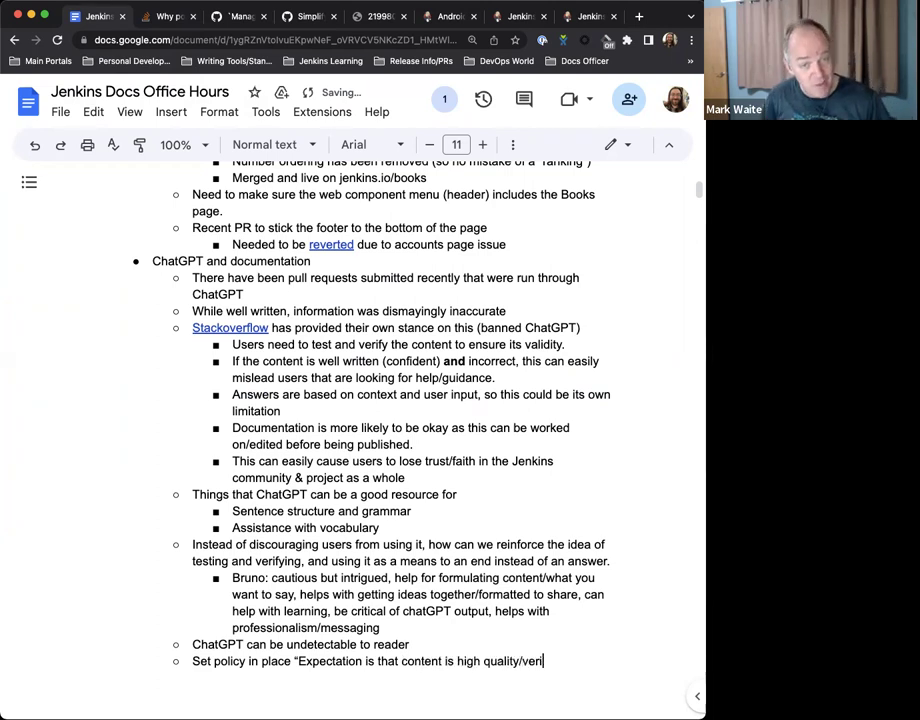
type("fiably accurate")
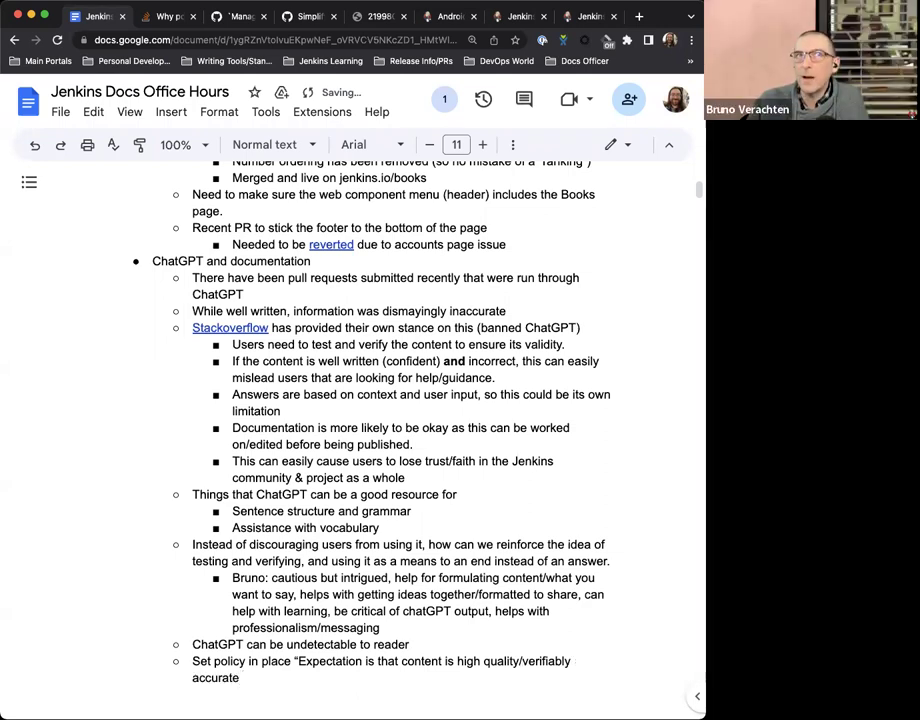
key("BackSpace")
type("?")
key("BackSpace")
type("\"")
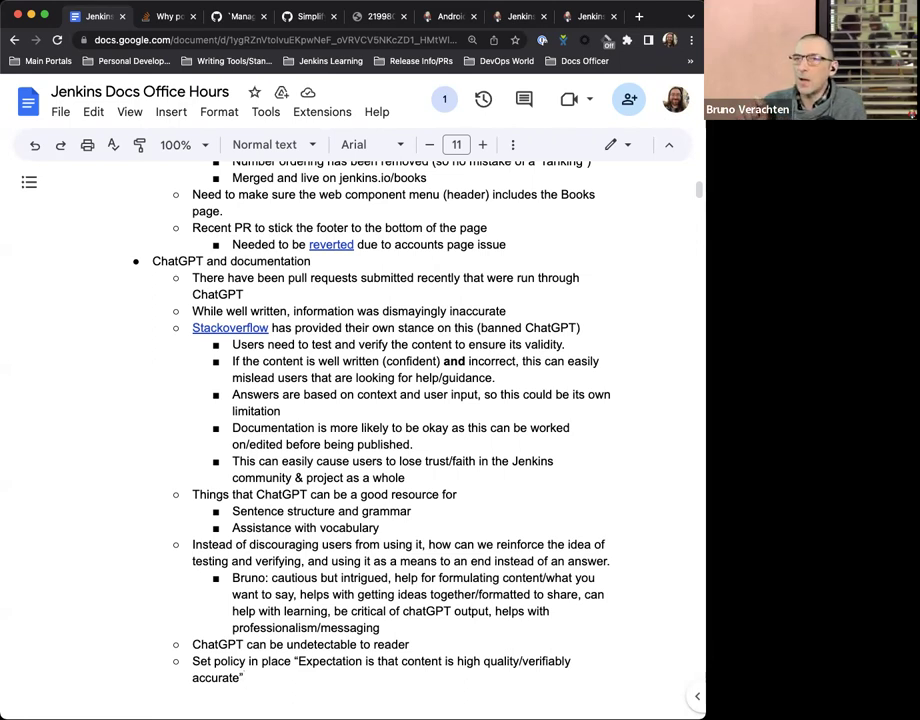
Step: Add the bullet 'Ensure that we do not break trust' with an empty bullet below it
key("Return")
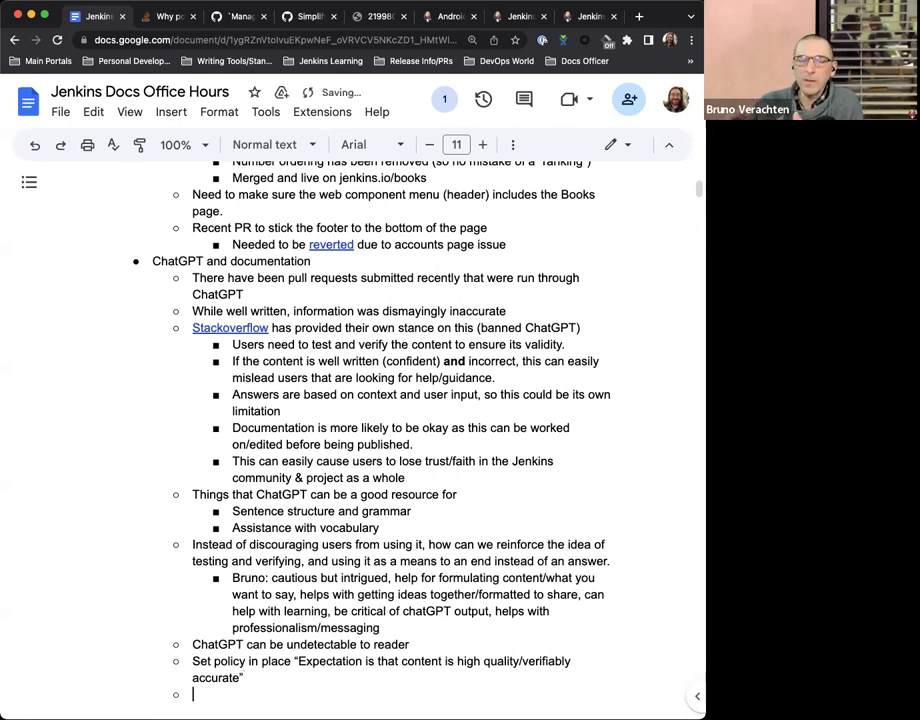
type("Ensure that we do")
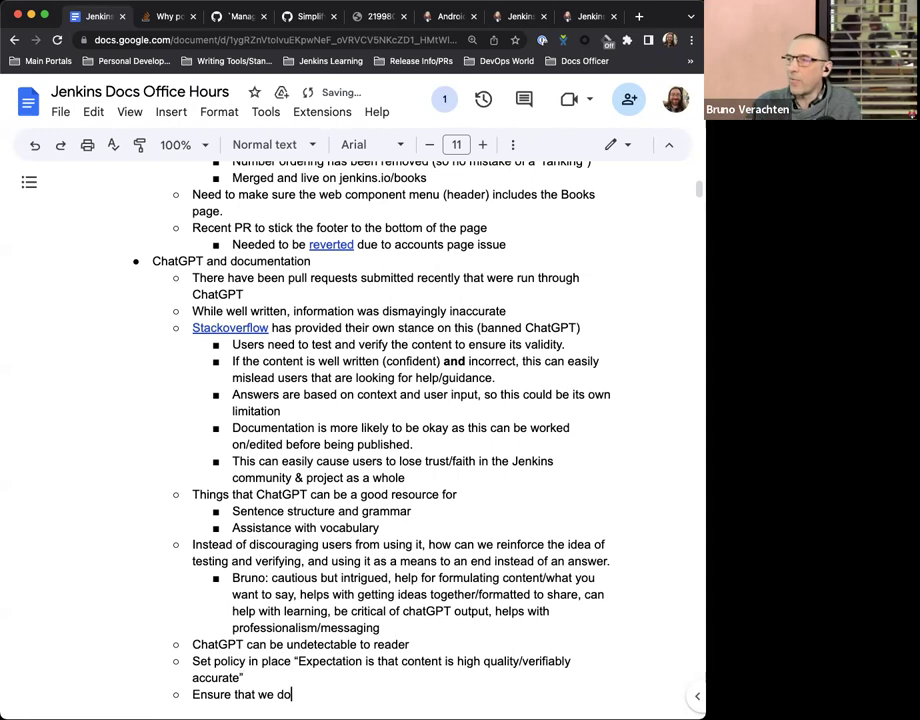
type(" not break t")
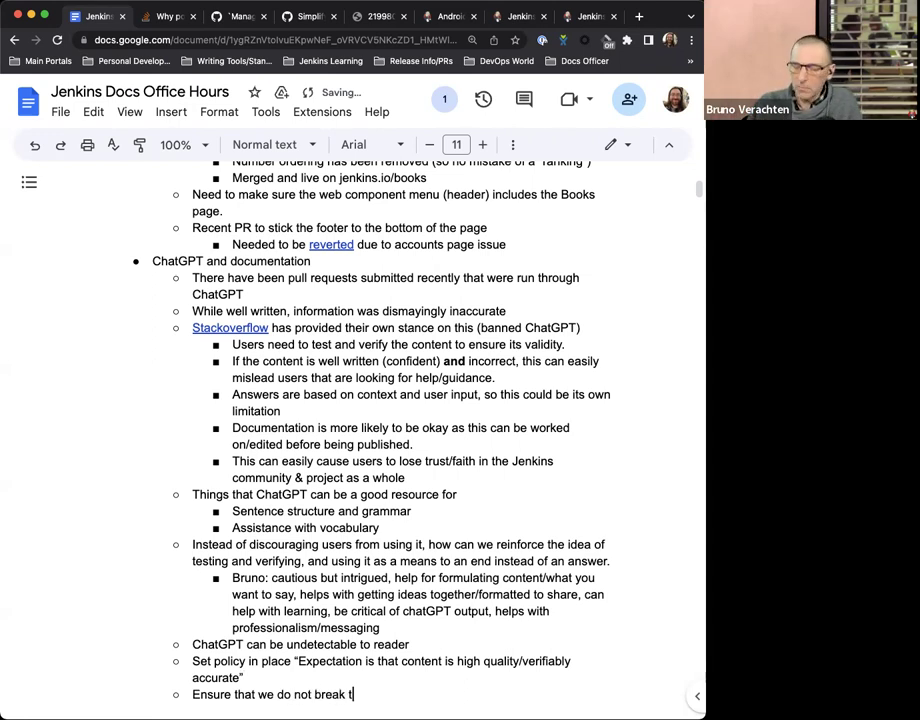
type("rust/feigh")
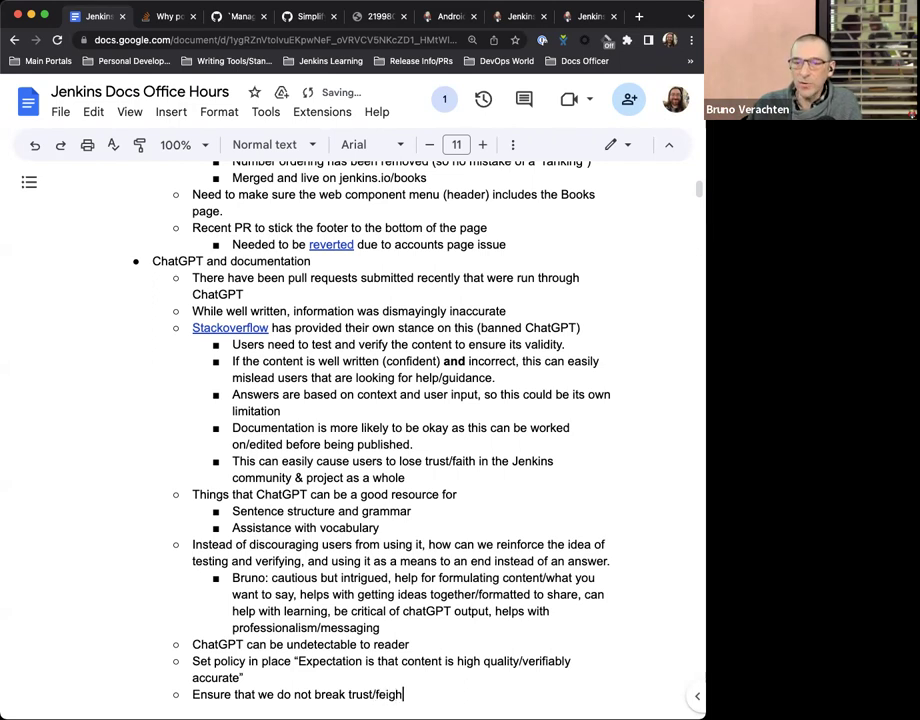
key("BackSpace")
key("BackSpace")
key("BackSpace")
key("BackSpace")
key("BackSpace")
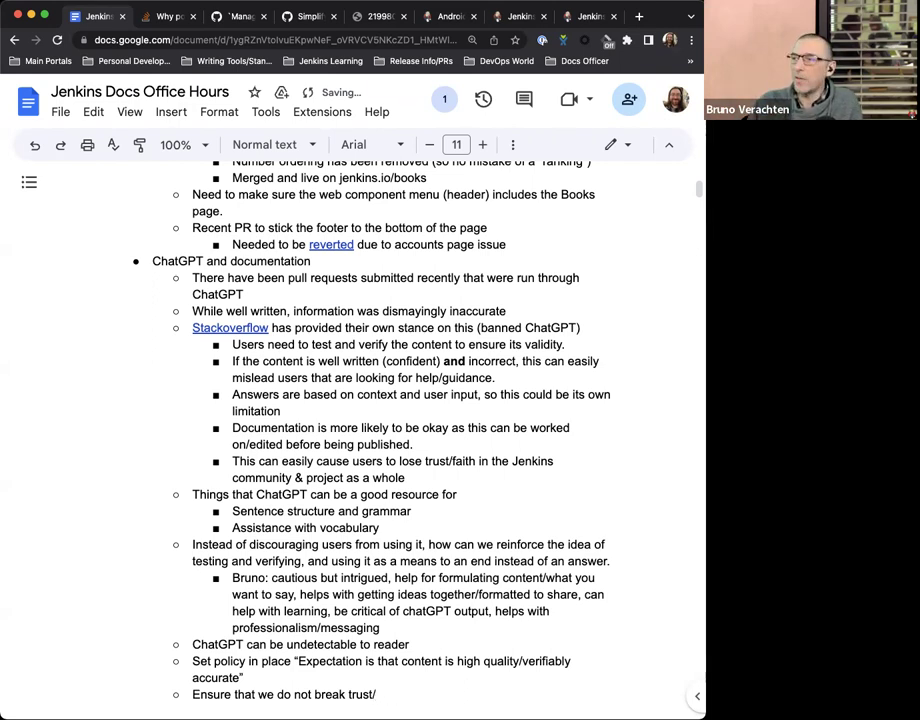
key("BackSpace")
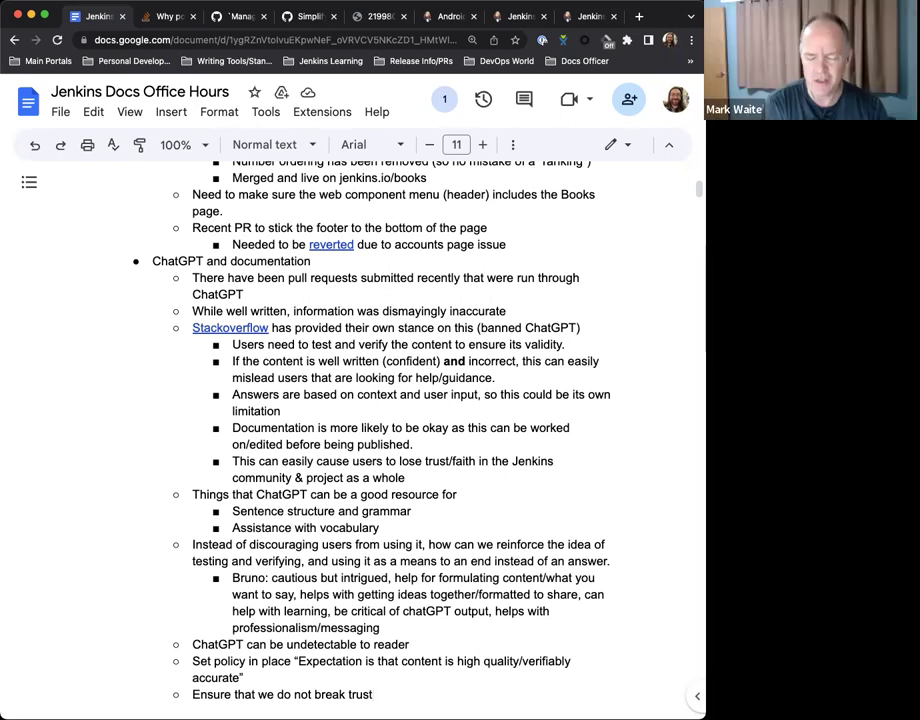
key("Return")
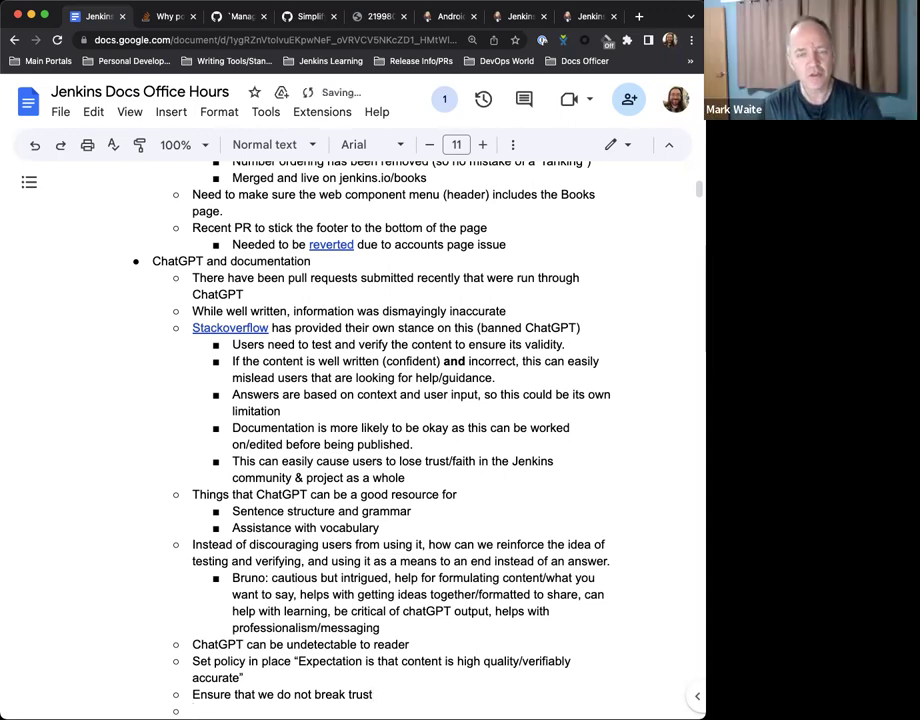
Step: Fill the empty bullet with 'Incorrect machine learning over time due to false content being merged/studied'
type("Incorrect machine ")
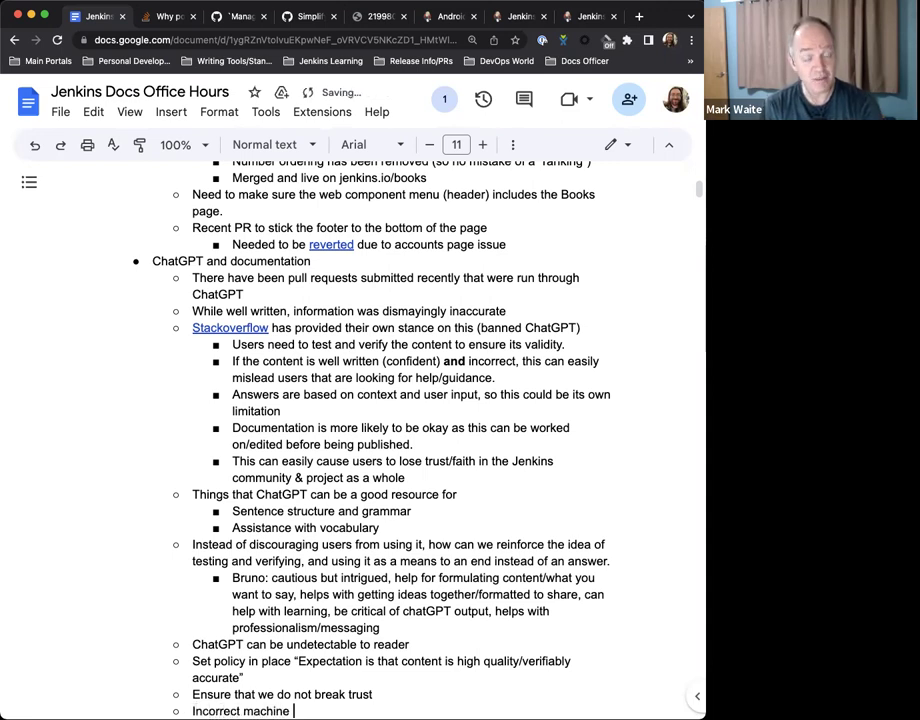
type("learning over time due to ")
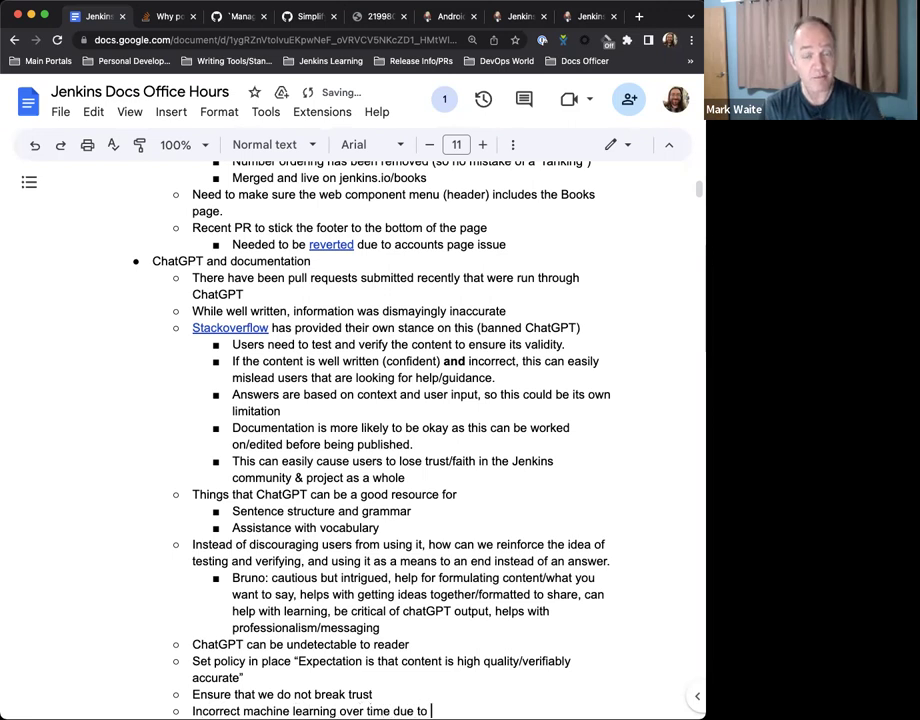
type("false content being merged")
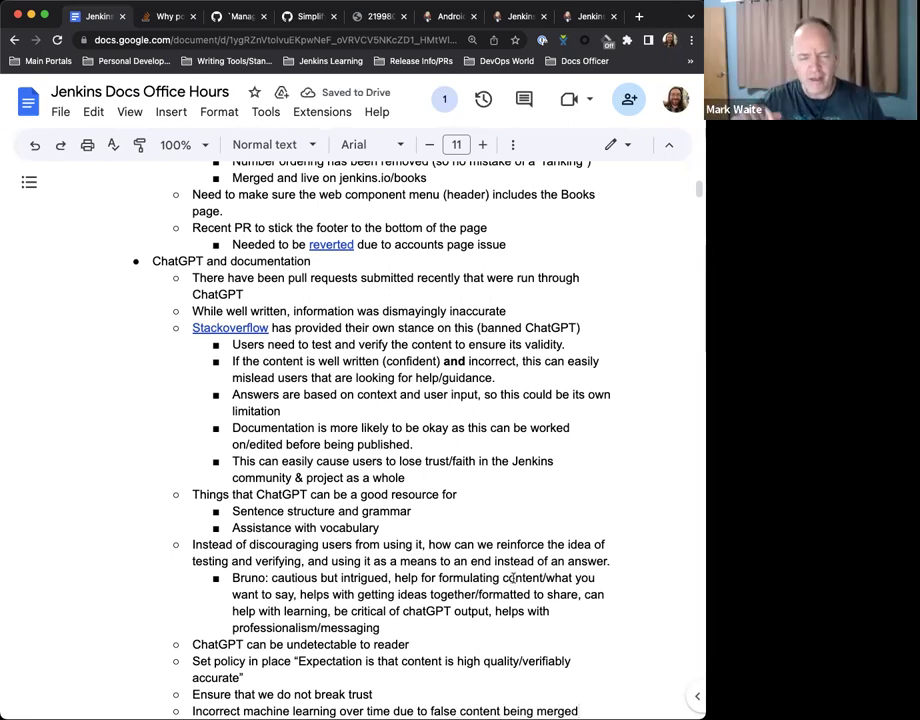
scroll(567, 626, "down", 1)
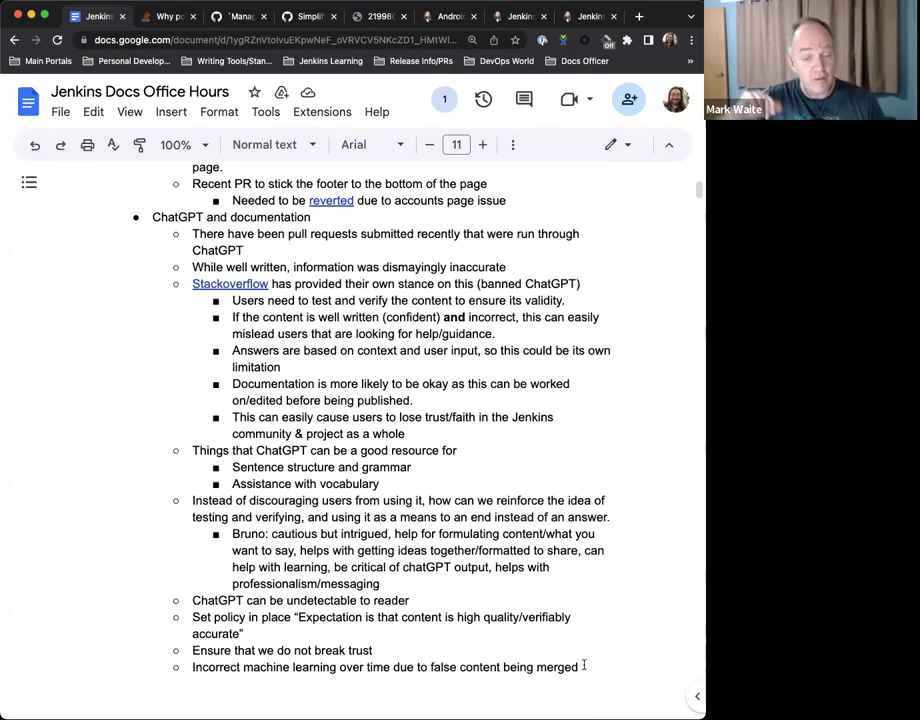
type("/studied")
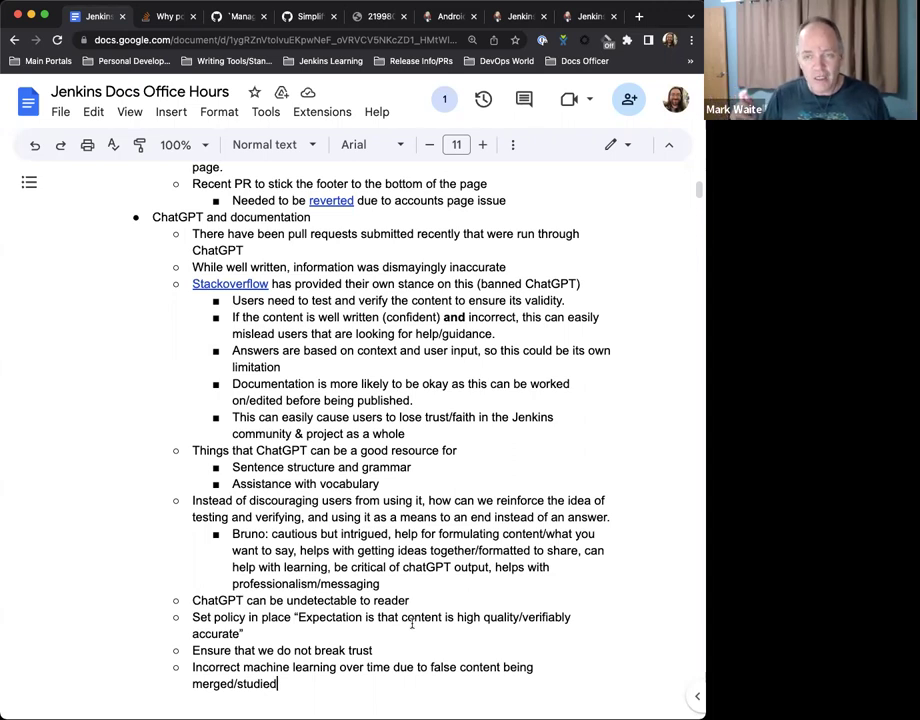
Step: Append ', allowed to ban for time if the content is low quality/incorrect/junk' to the policy bullet
double_click(297, 638)
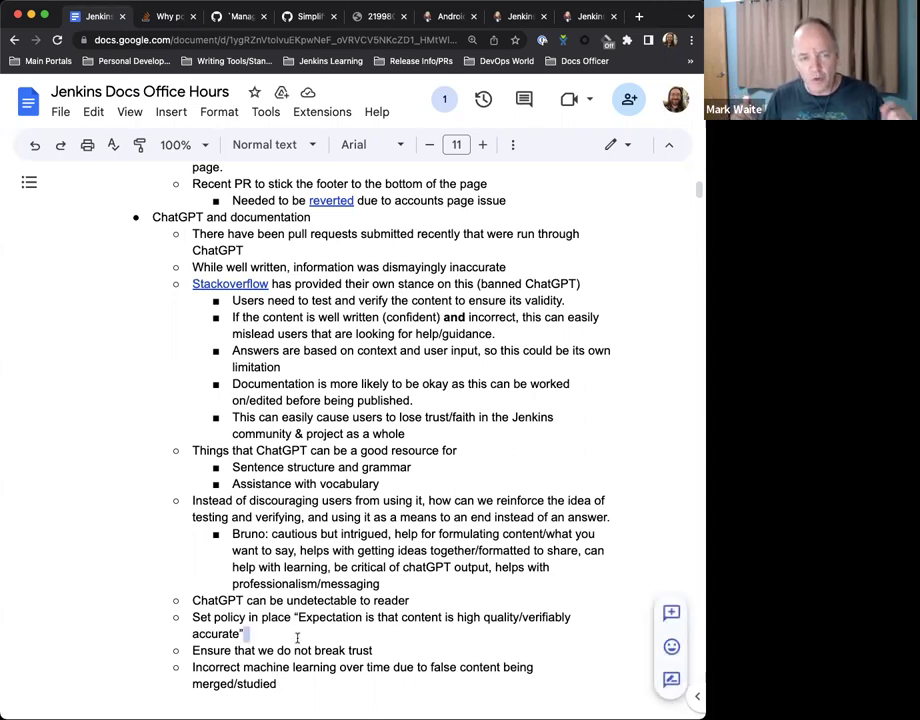
type(", allo")
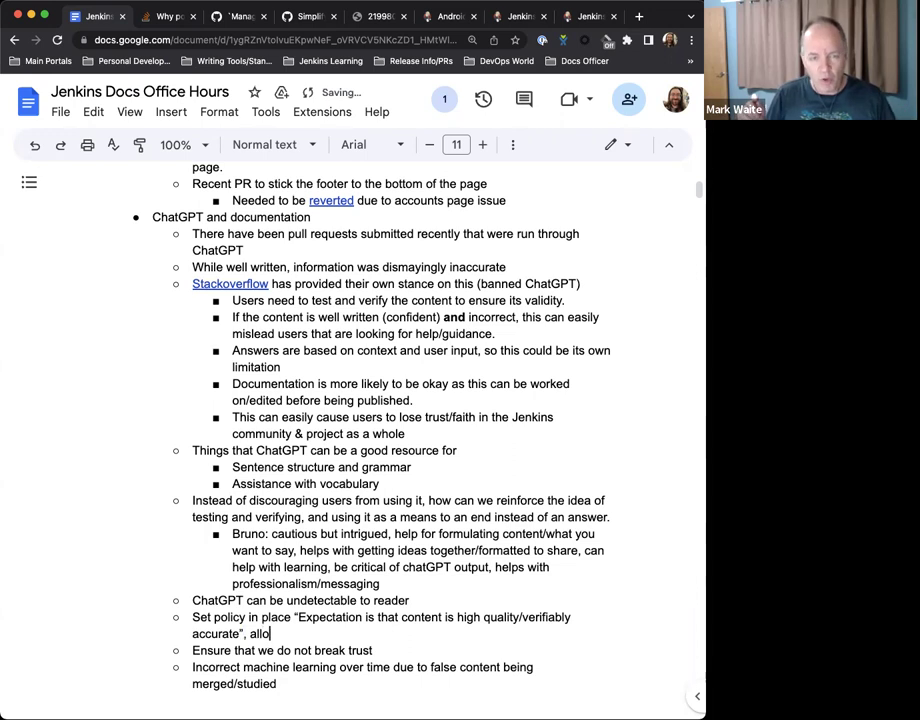
type("wed to ban for time if the contentis")
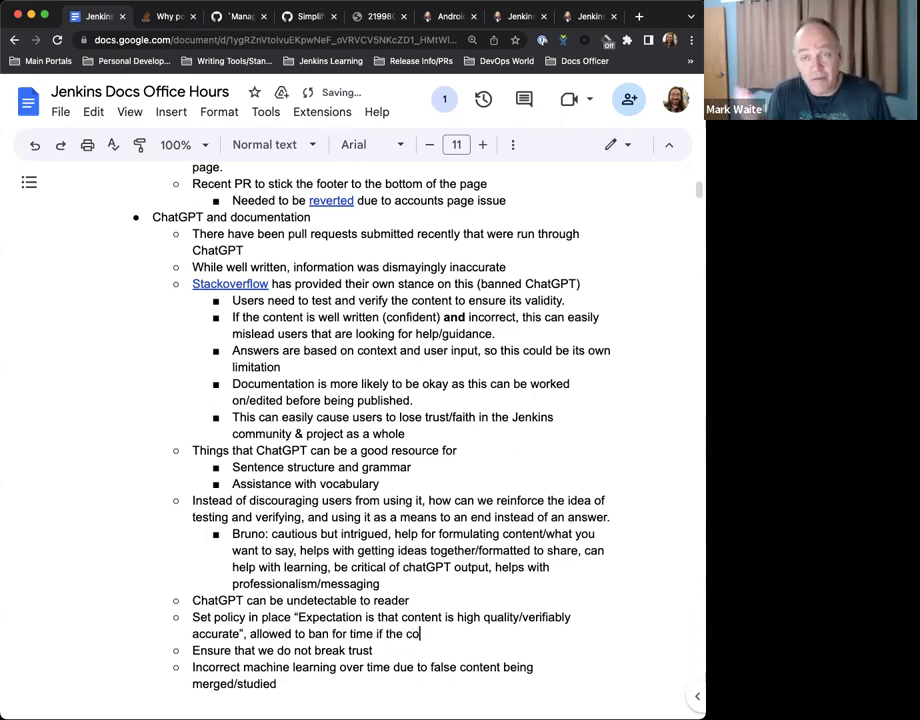
key("BackSpace")
key("BackSpace")
type("is lo q")
key("BackSpace")
key("BackSpace")
type("w wuality")
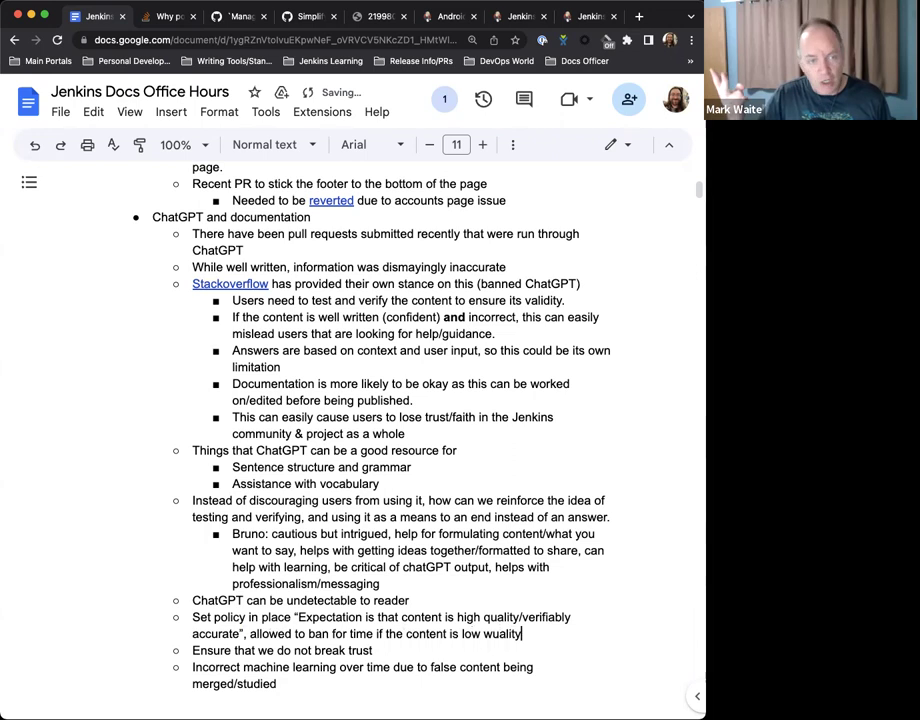
key("BackSpace")
key("BackSpace")
key("BackSpace")
key("BackSpace")
key("BackSpace")
key("BackSpace")
key("BackSpace")
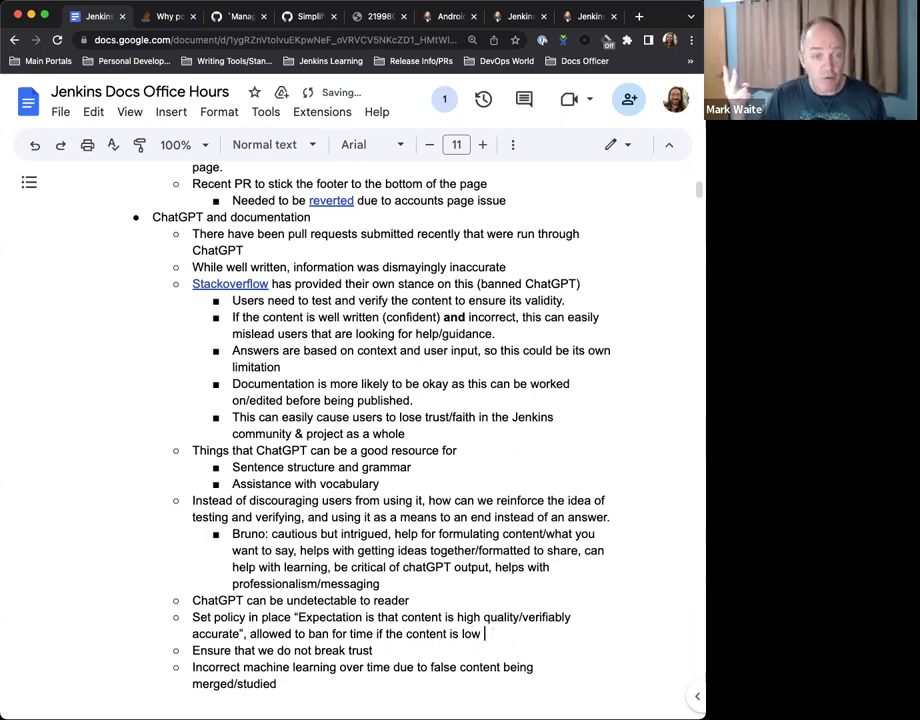
type("quality/incorrect")
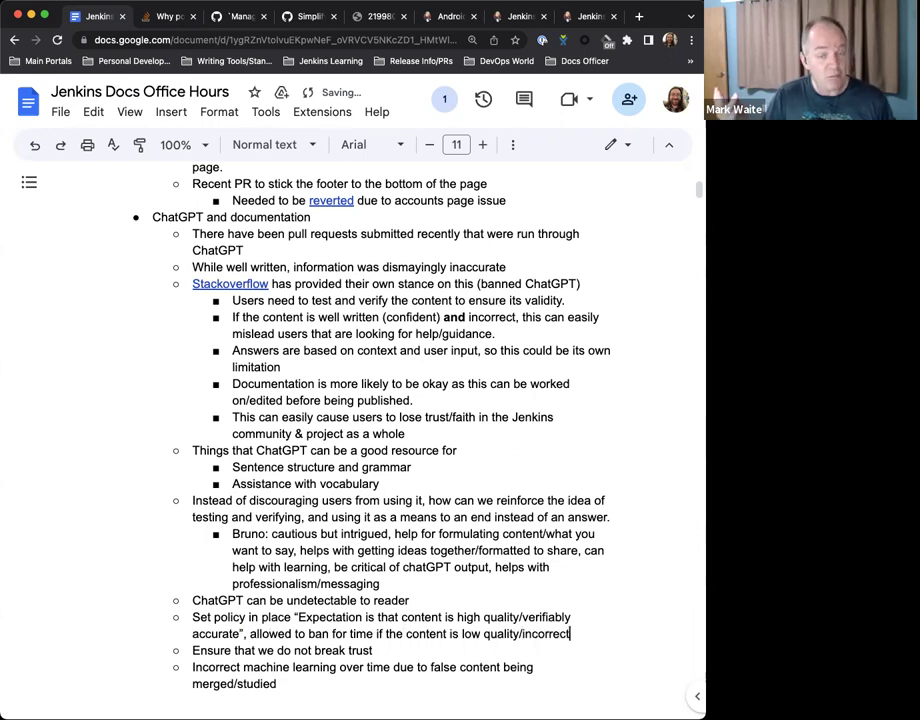
type("/junk")
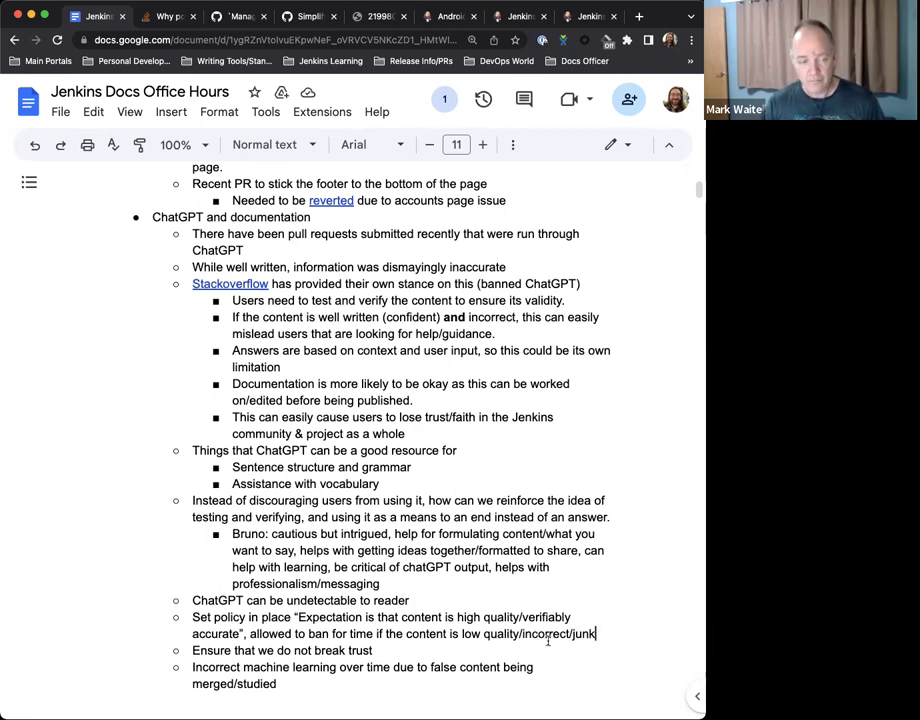
Step: Scroll back up past the ChatGPT policy bullets to the 2023-03-30 (EU/US) heading and Attendees list
scroll(541, 563, "down", 2)
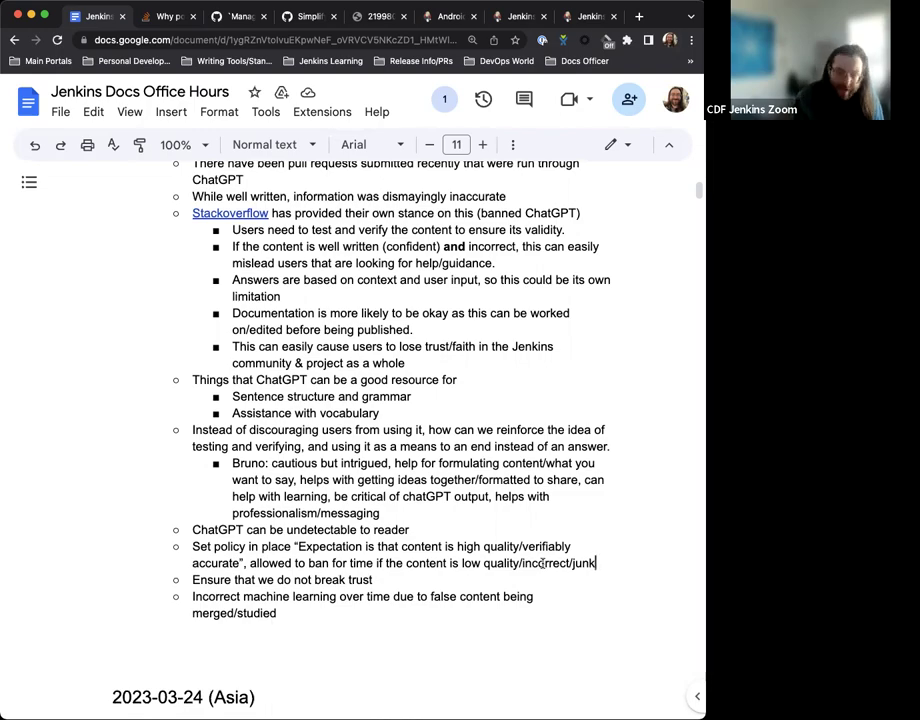
scroll(503, 533, "up", 1)
scroll(503, 533, "up", 10)
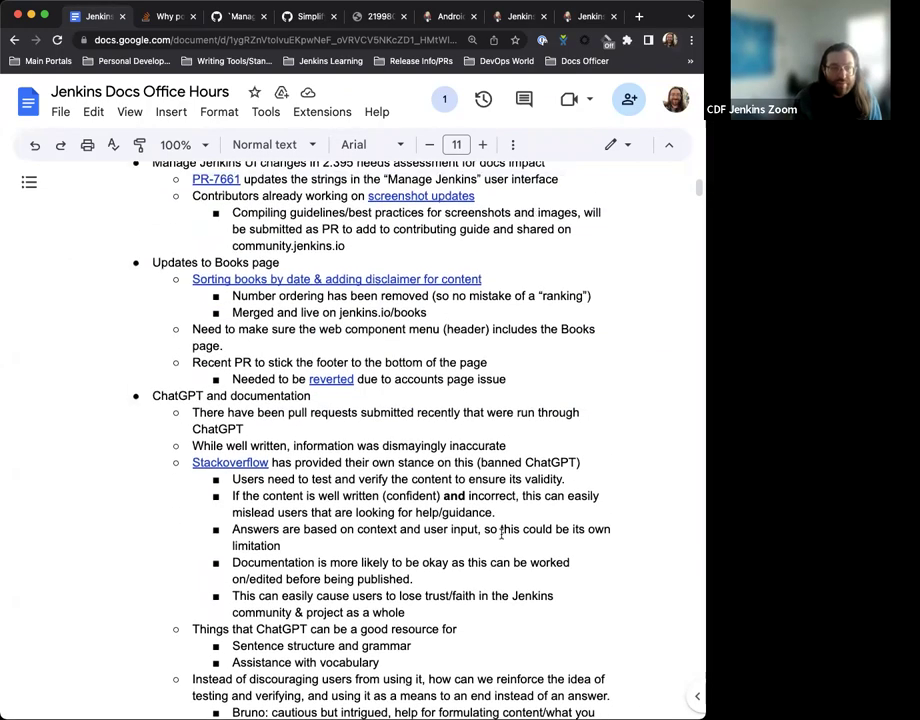
scroll(501, 535, "up", 4)
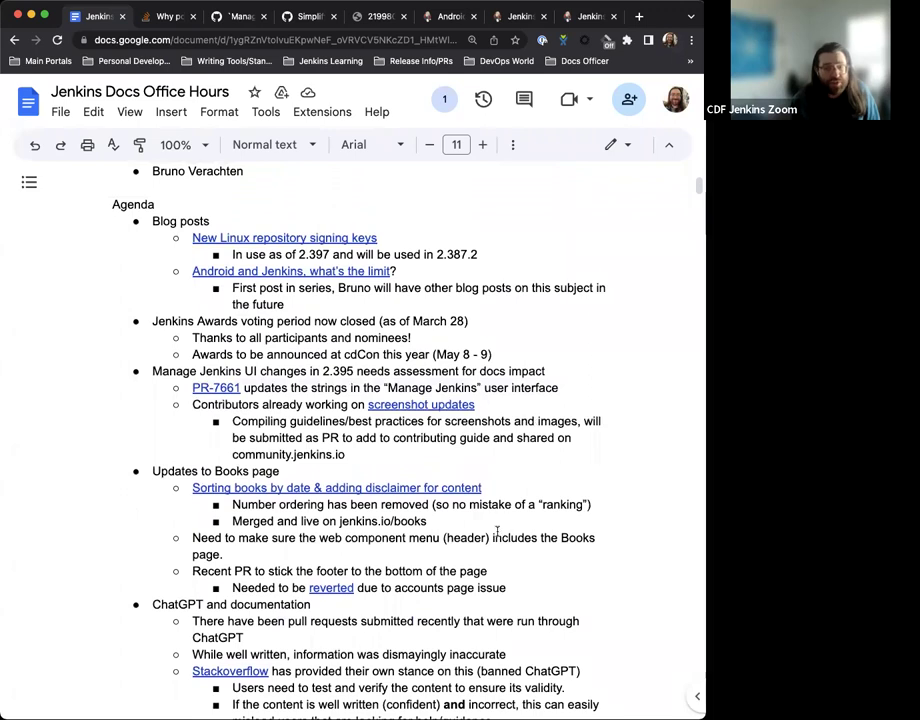
scroll(500, 530, "up", 1)
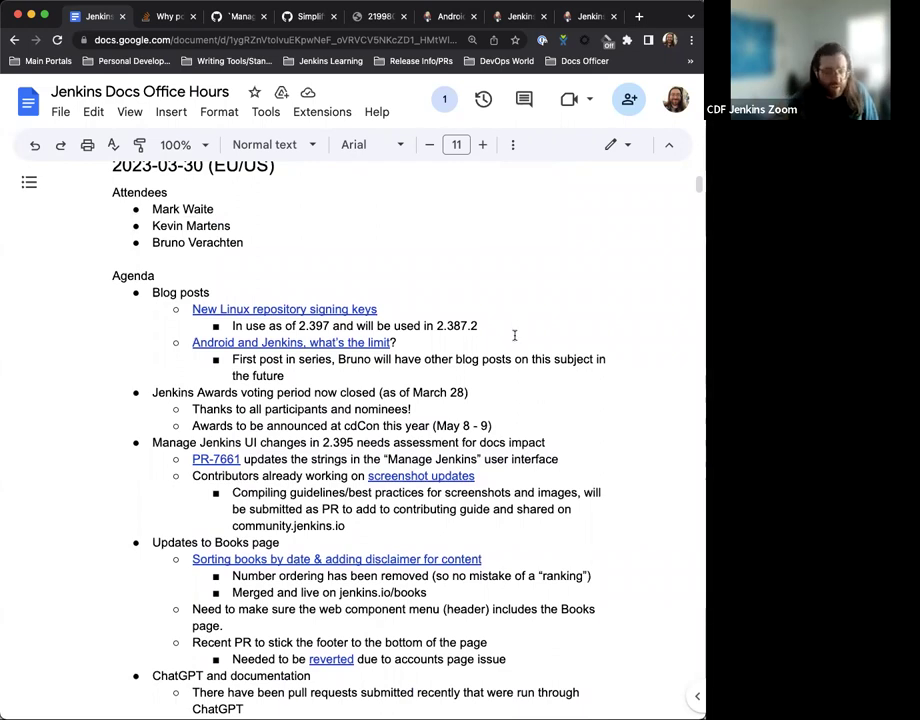
scroll(515, 340, "down", 5)
scroll(518, 365, "down", 3)
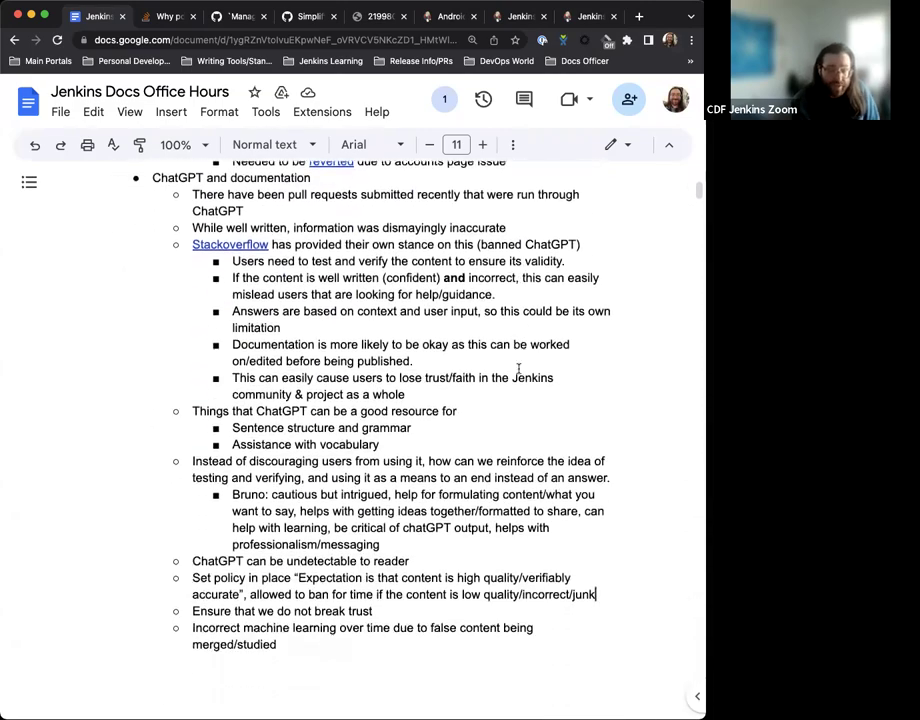
scroll(513, 369, "up", 5)
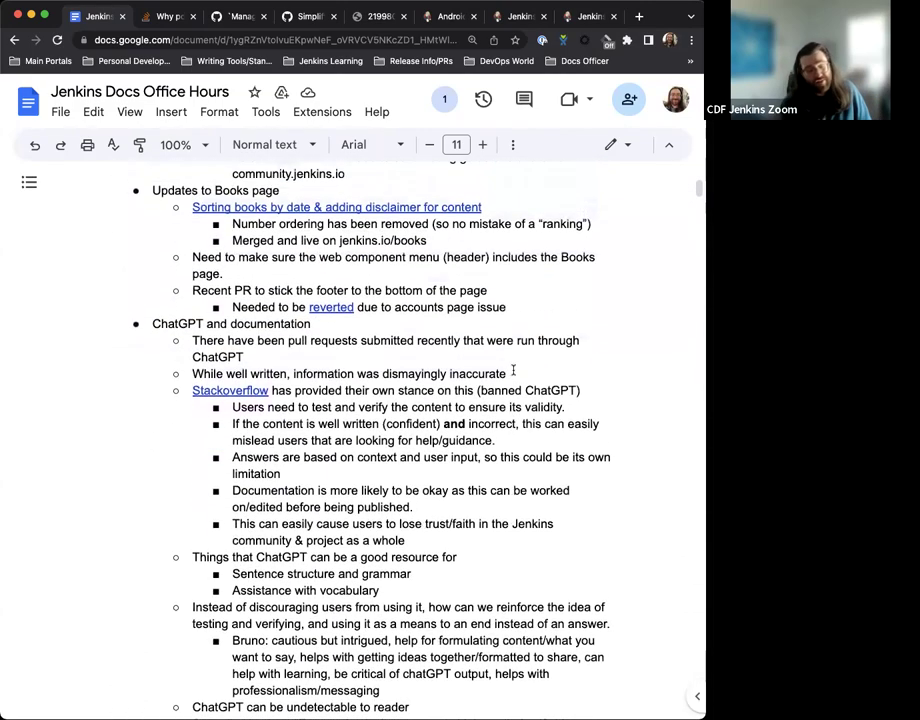
scroll(513, 369, "up", 5)
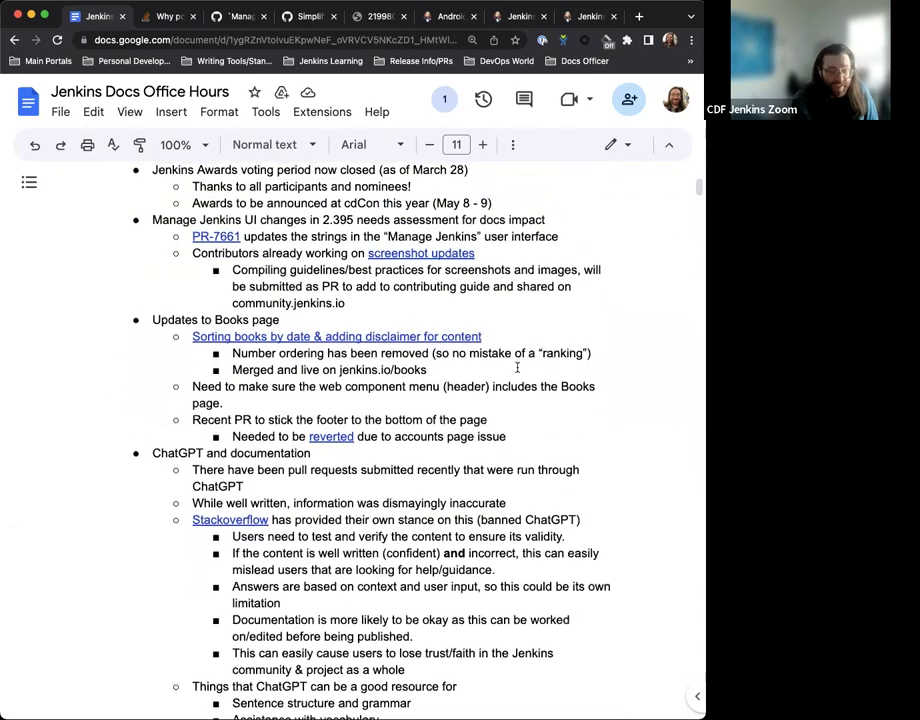
scroll(517, 367, "up", 5)
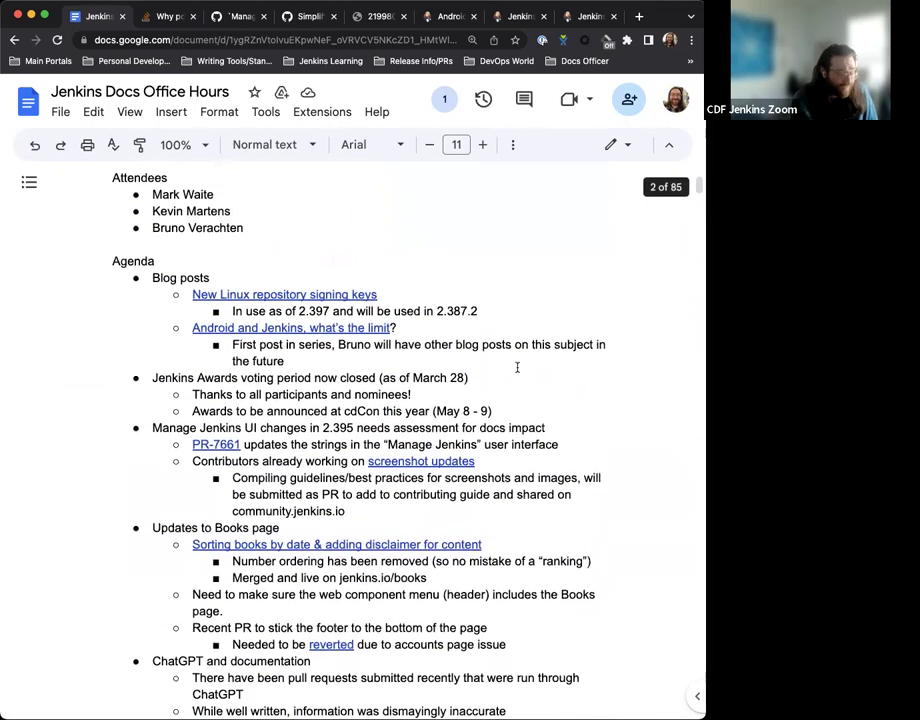
scroll(513, 367, "up", 1)
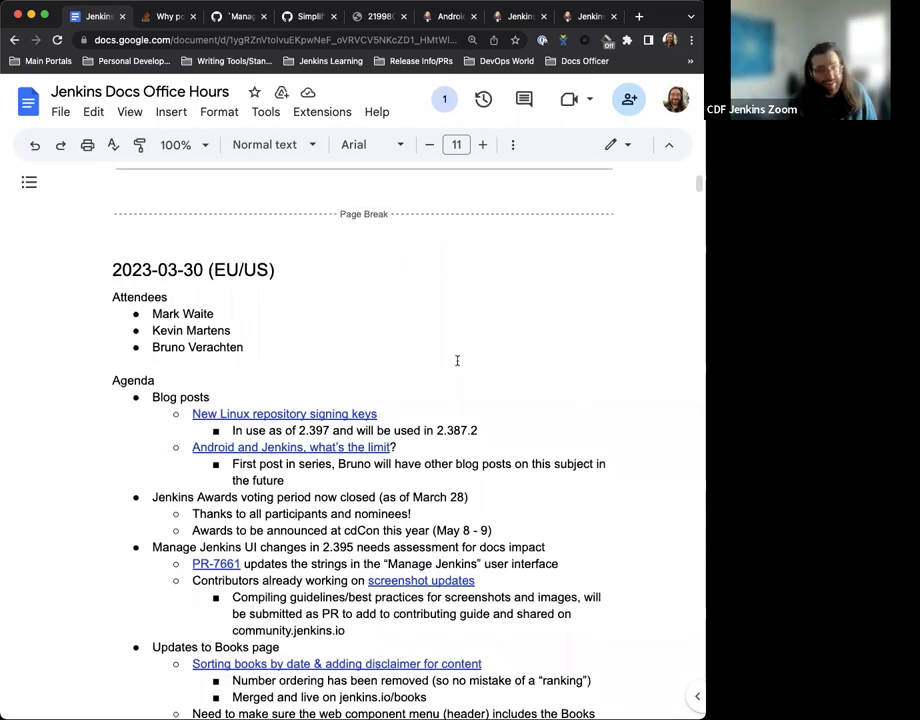